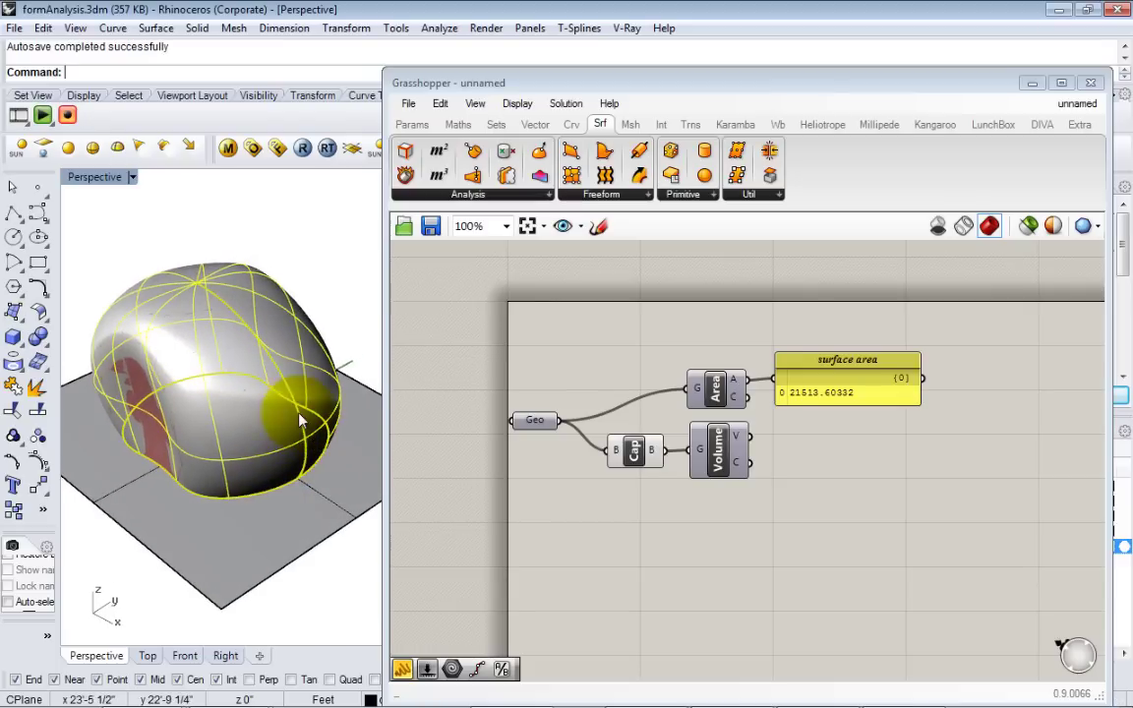
Step: Hide the rounded outer form in the model and turn off the preview of the Geo and Cap components
key("ctrl+h")
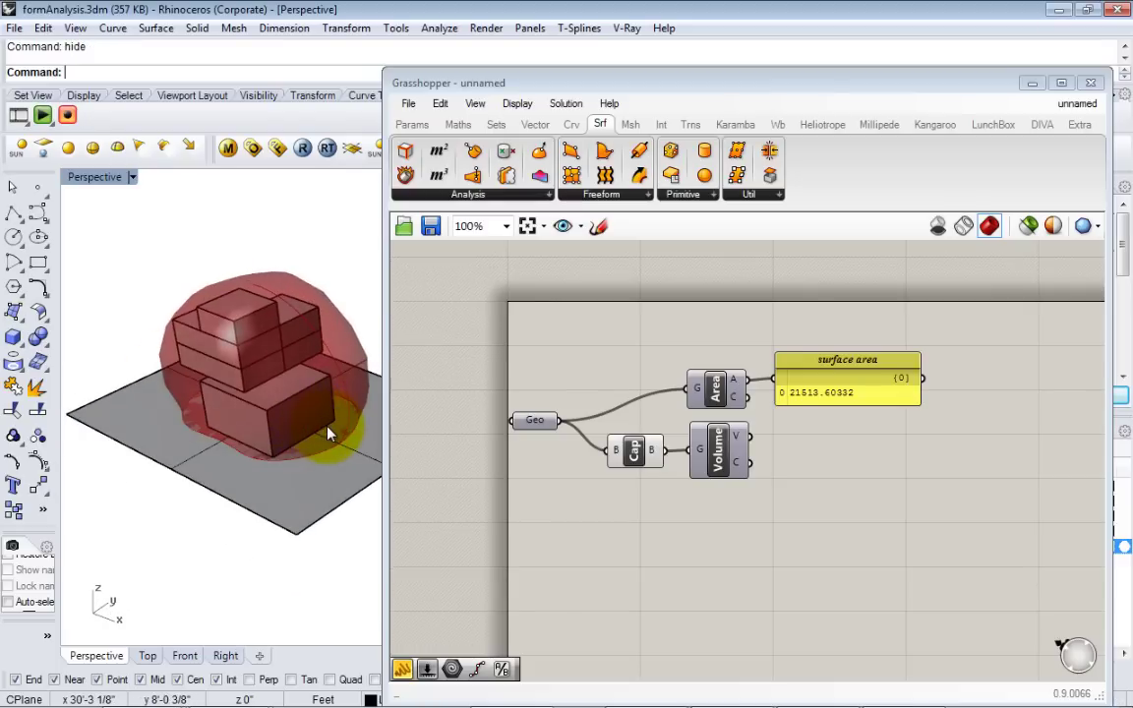
right_click_drag(373, 402, 279, 426)
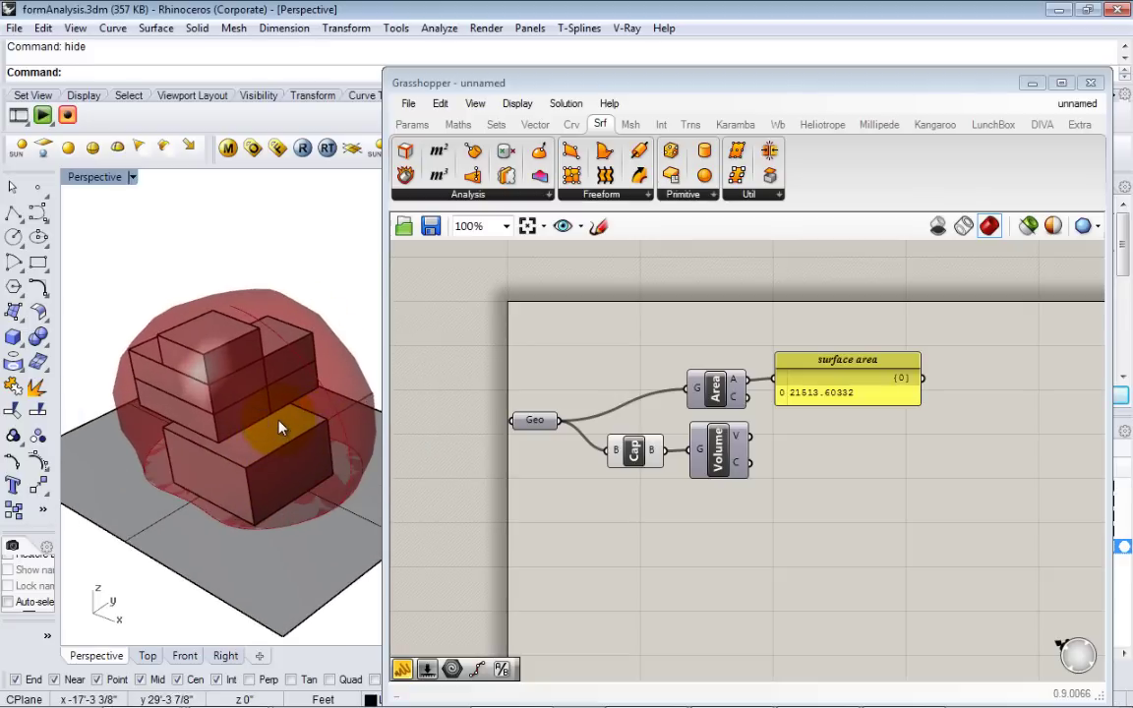
right_click(531, 421)
left_click(504, 462)
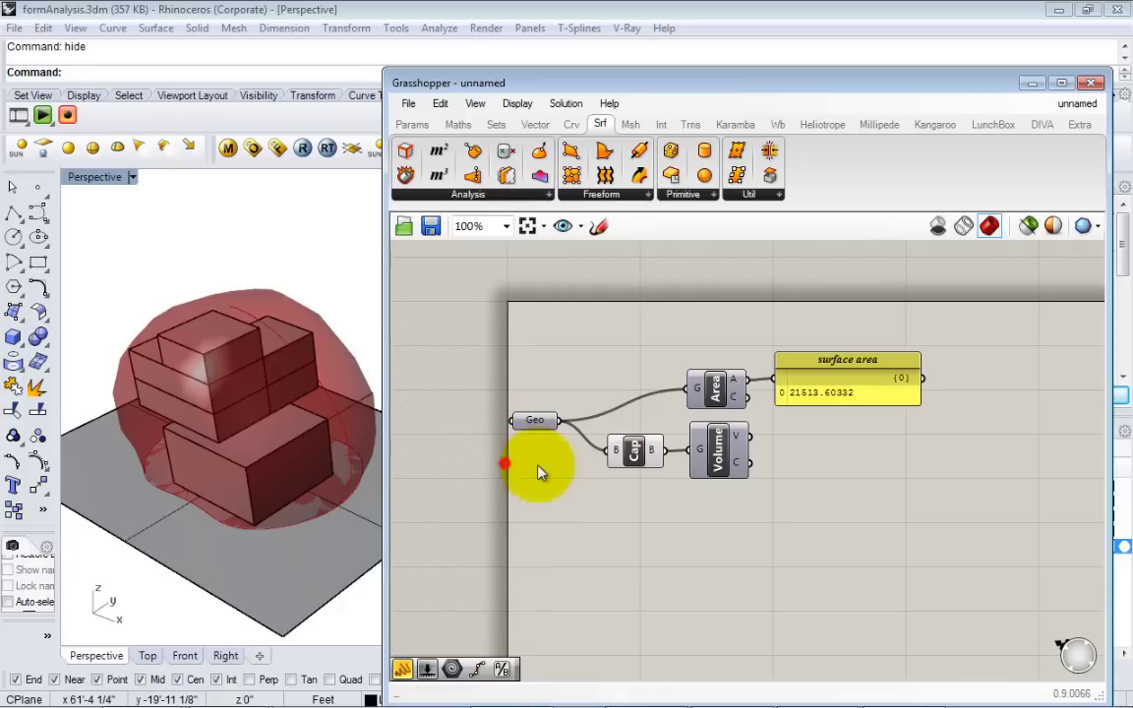
right_click_drag(660, 489, 632, 456)
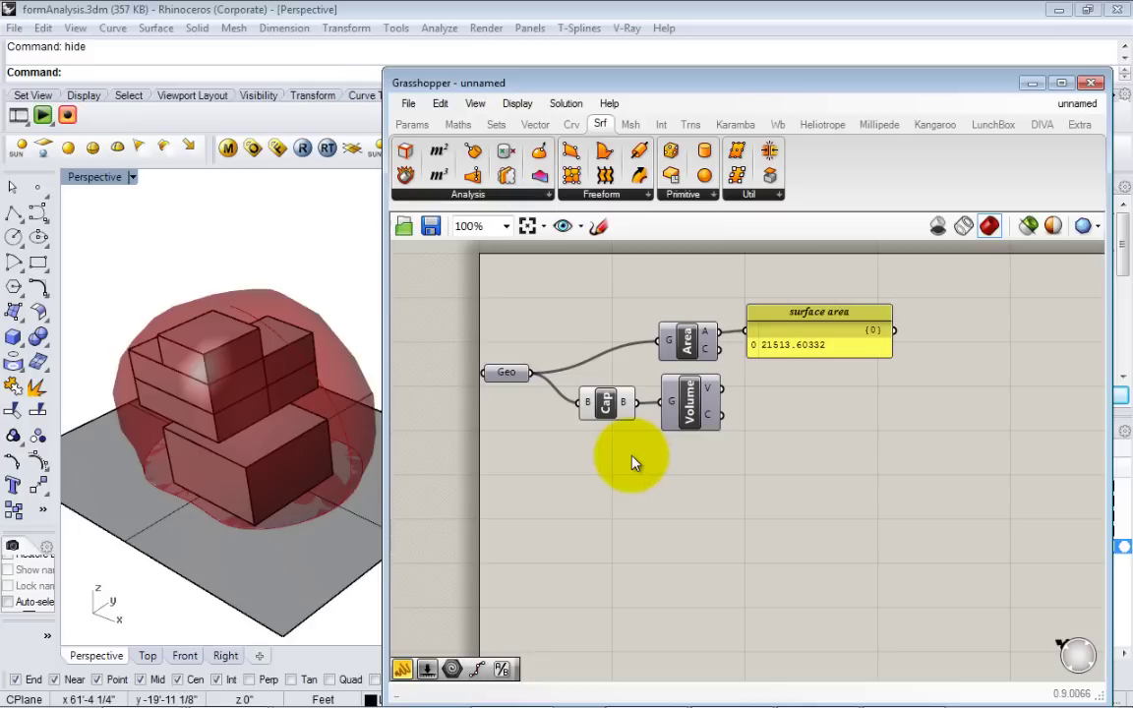
scroll(644, 448, "down", 1)
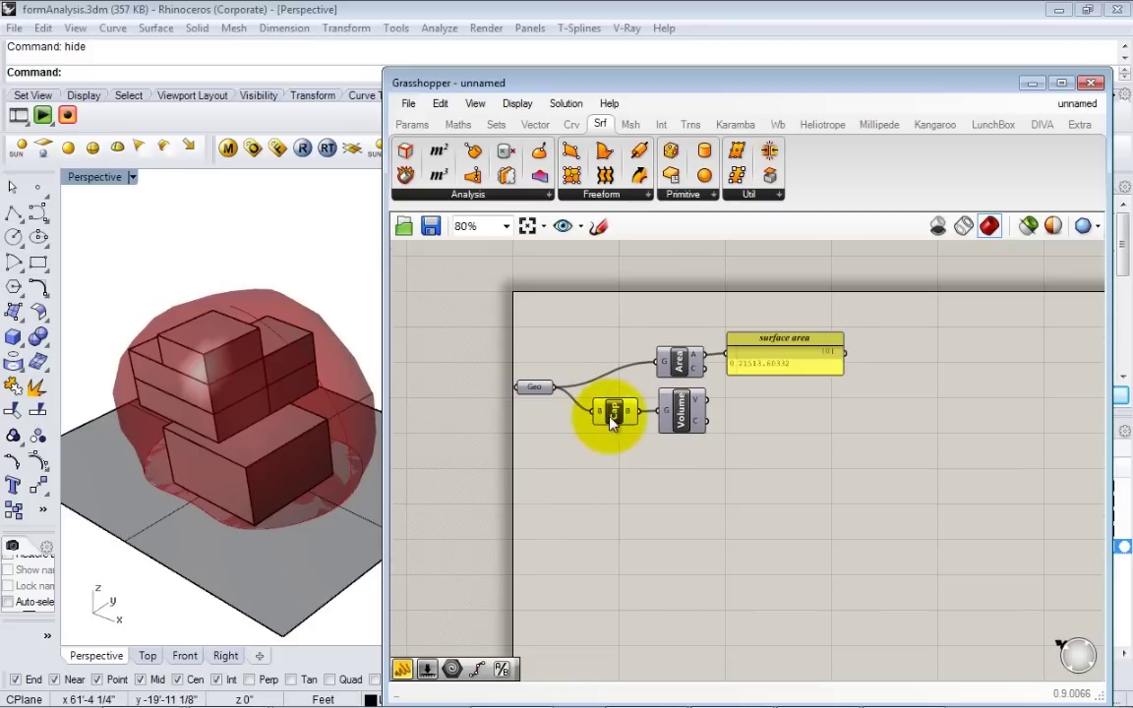
right_click(610, 415)
left_click(645, 443)
right_click_drag(280, 437, 328, 417)
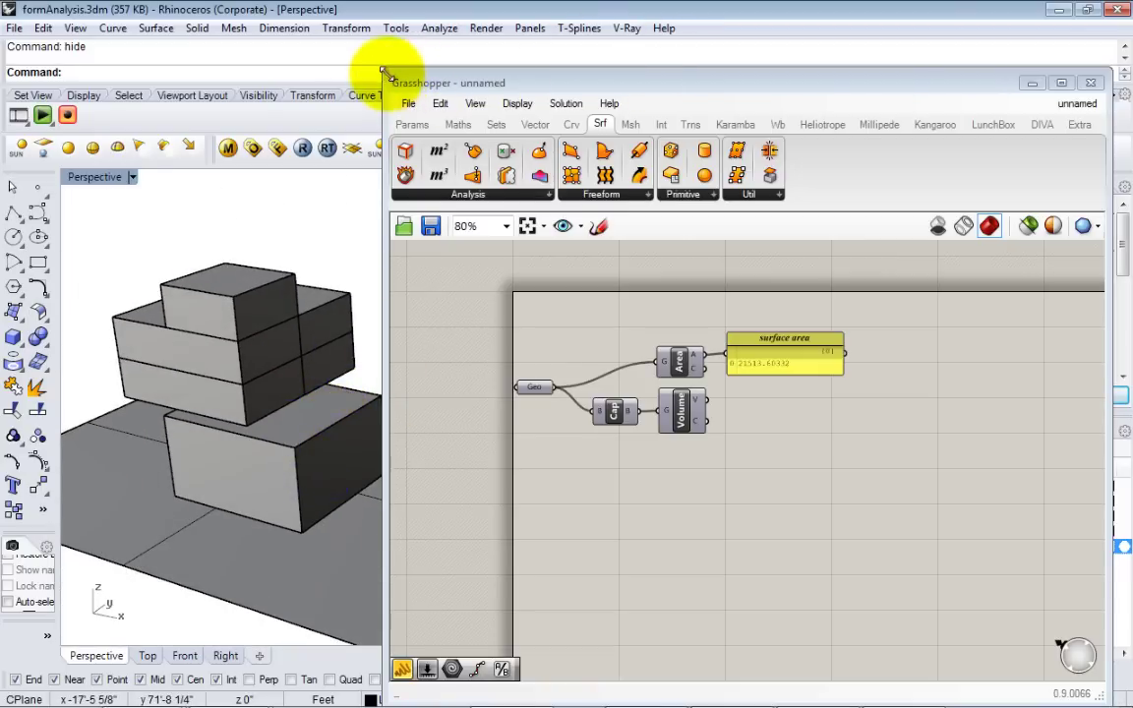
Step: Narrow the Grasshopper window to widen the viewport and examine the stacked inner form boxes one by one
left_click_drag(385, 73, 544, 73)
right_click_drag(443, 179, 420, 400)
left_click(396, 466)
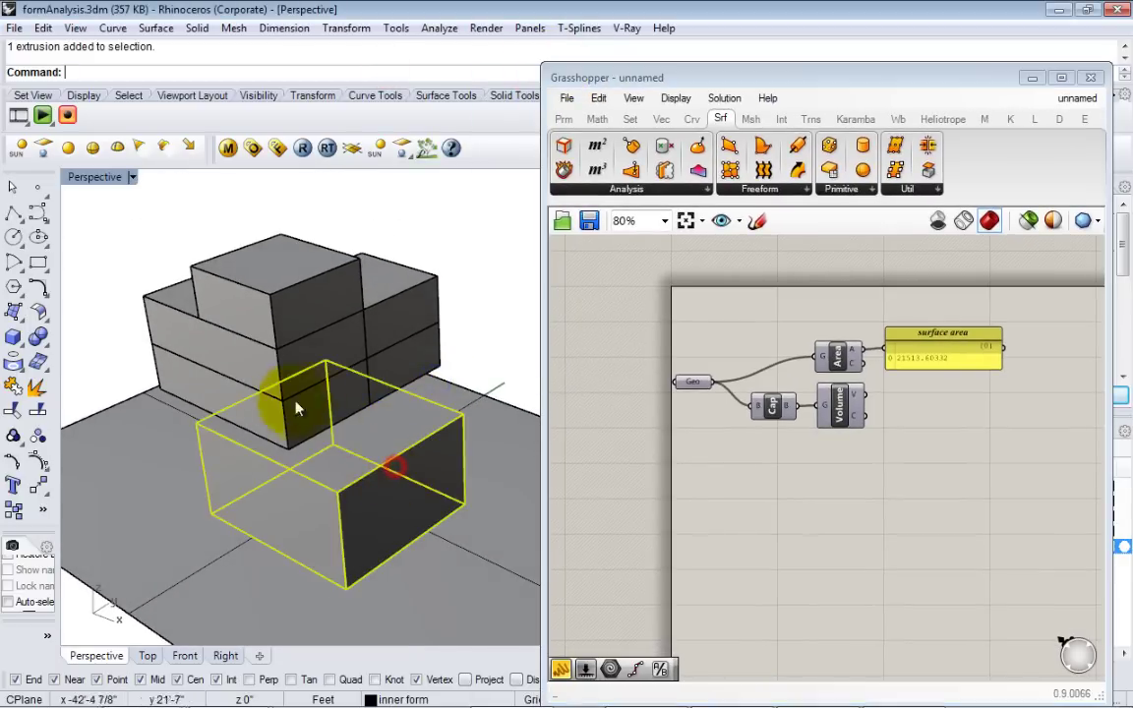
left_click(333, 405)
left_click(322, 354)
left_click(417, 331)
left_click(407, 367)
left_click(405, 304)
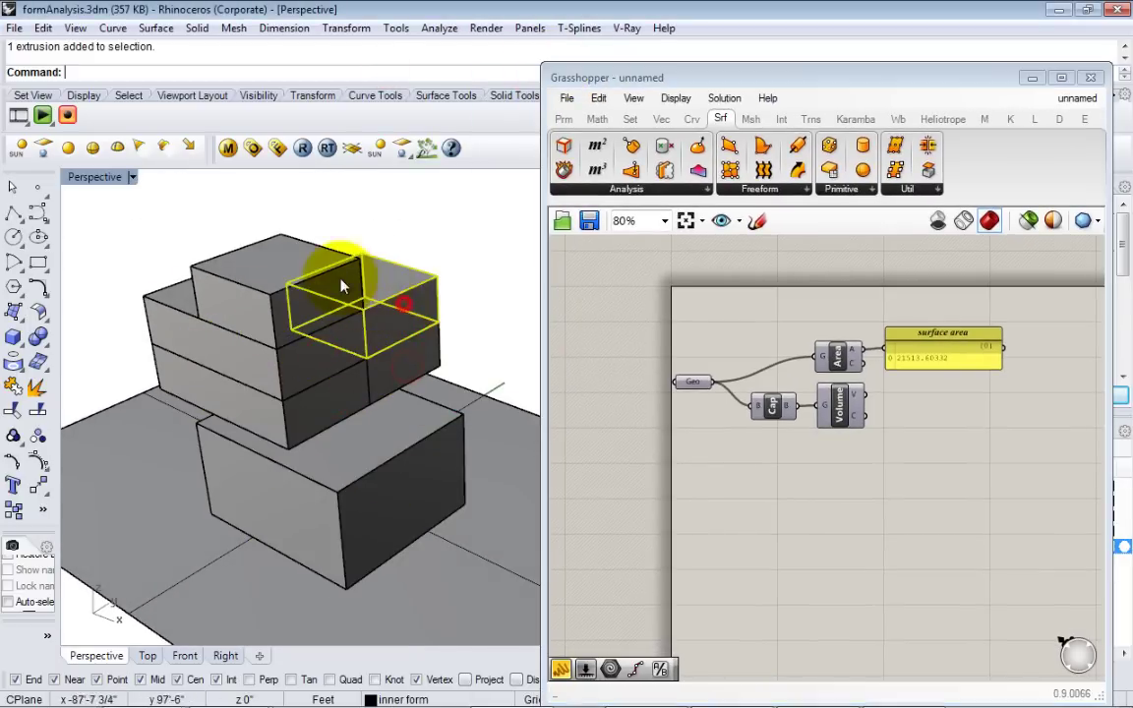
left_click(463, 245)
right_click_drag(474, 393, 451, 417)
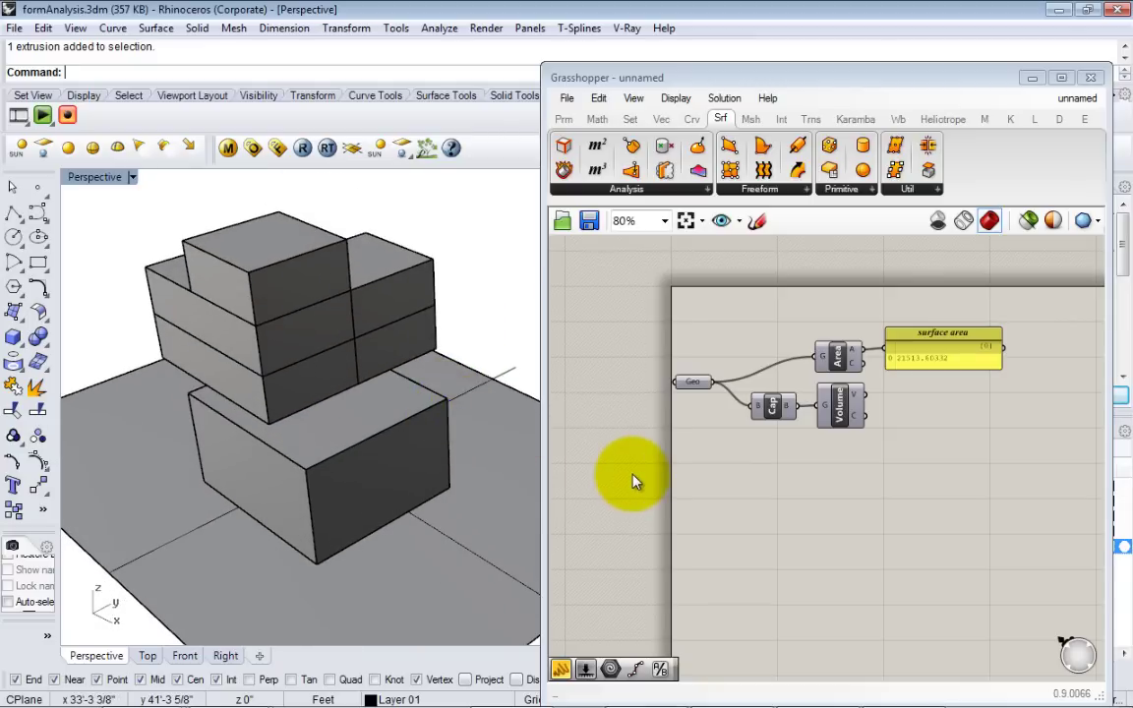
Step: Add a second Geometry parameter to the canvas and align it below the existing Geo parameter
right_click_drag(885, 501, 838, 488)
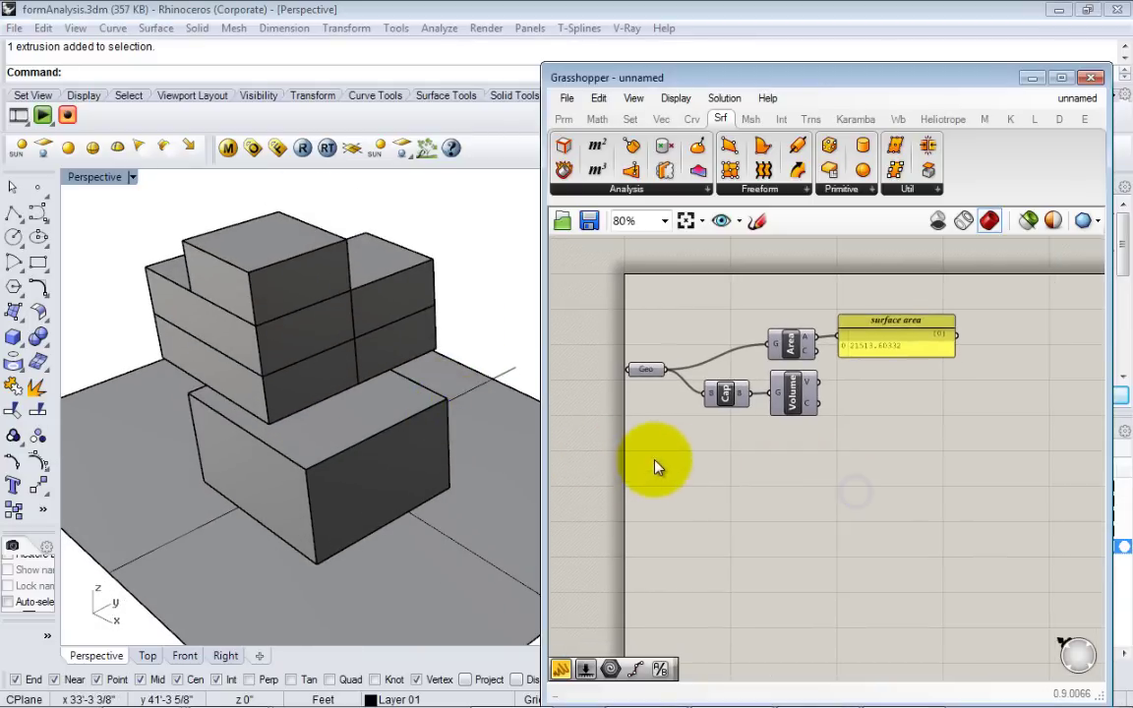
double_click(658, 467)
type("geo")
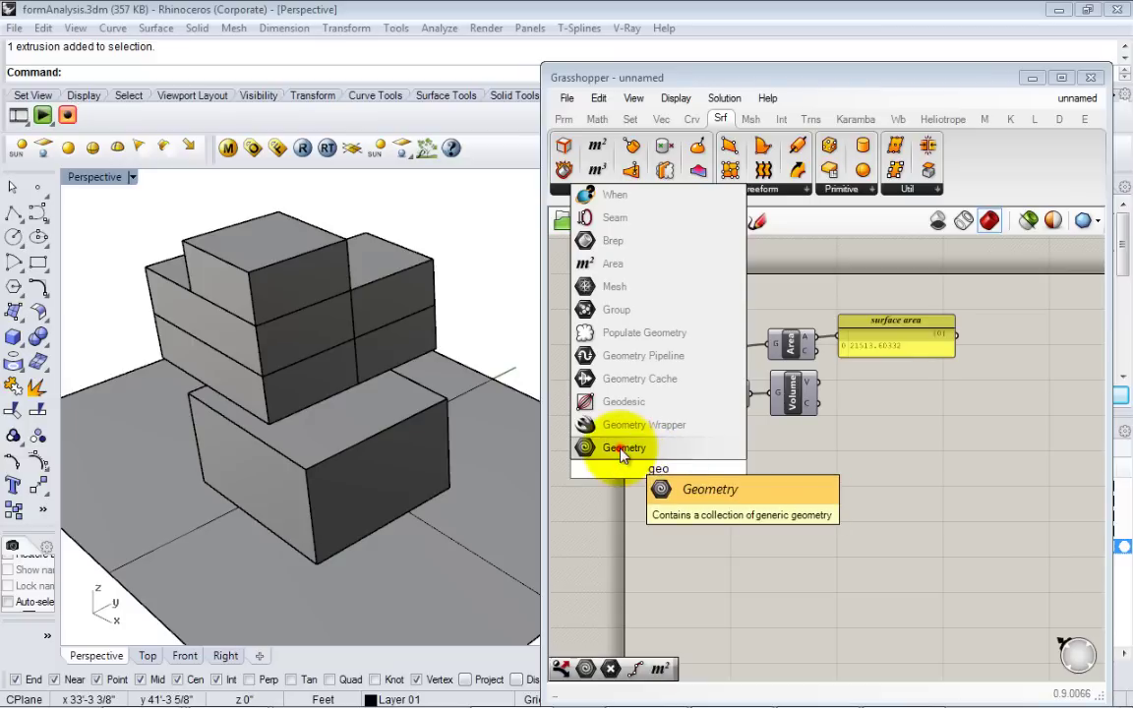
left_click(621, 449)
right_click(675, 469)
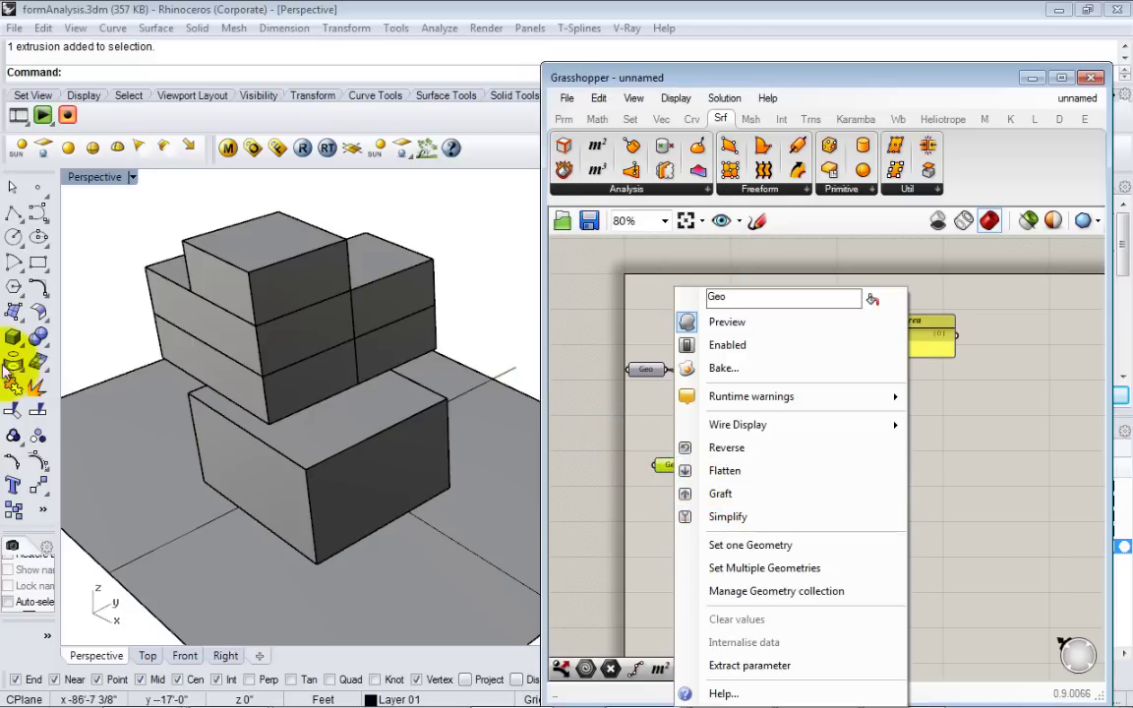
left_click(528, 377)
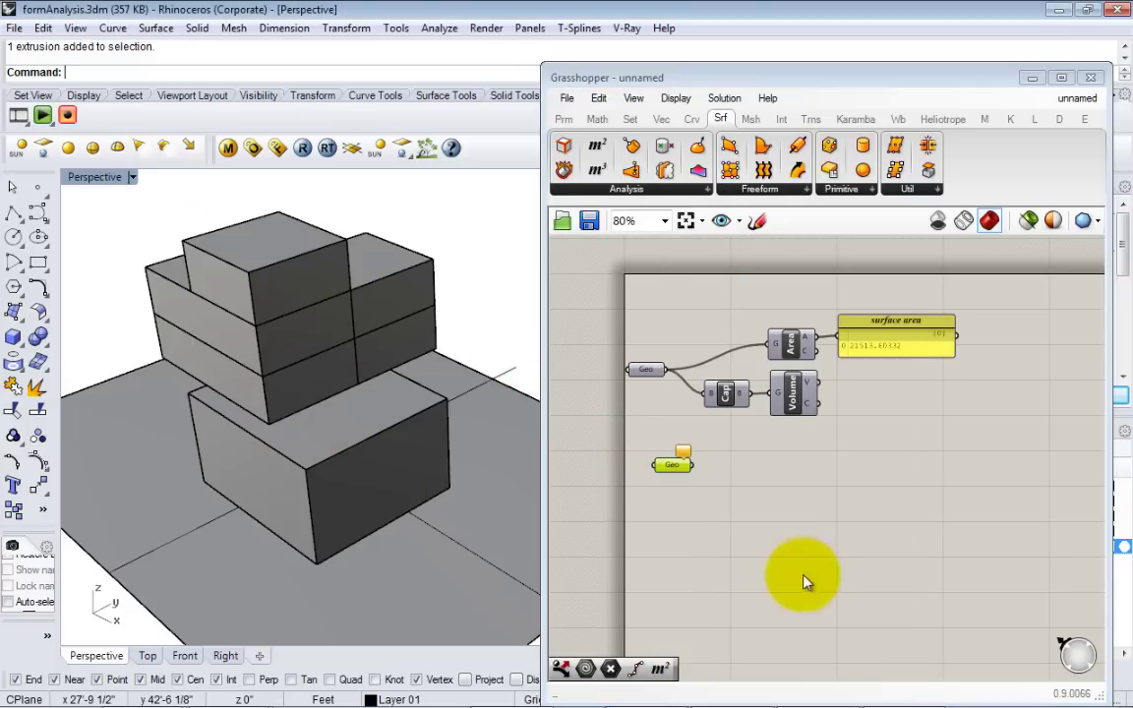
left_click_drag(676, 465, 649, 487)
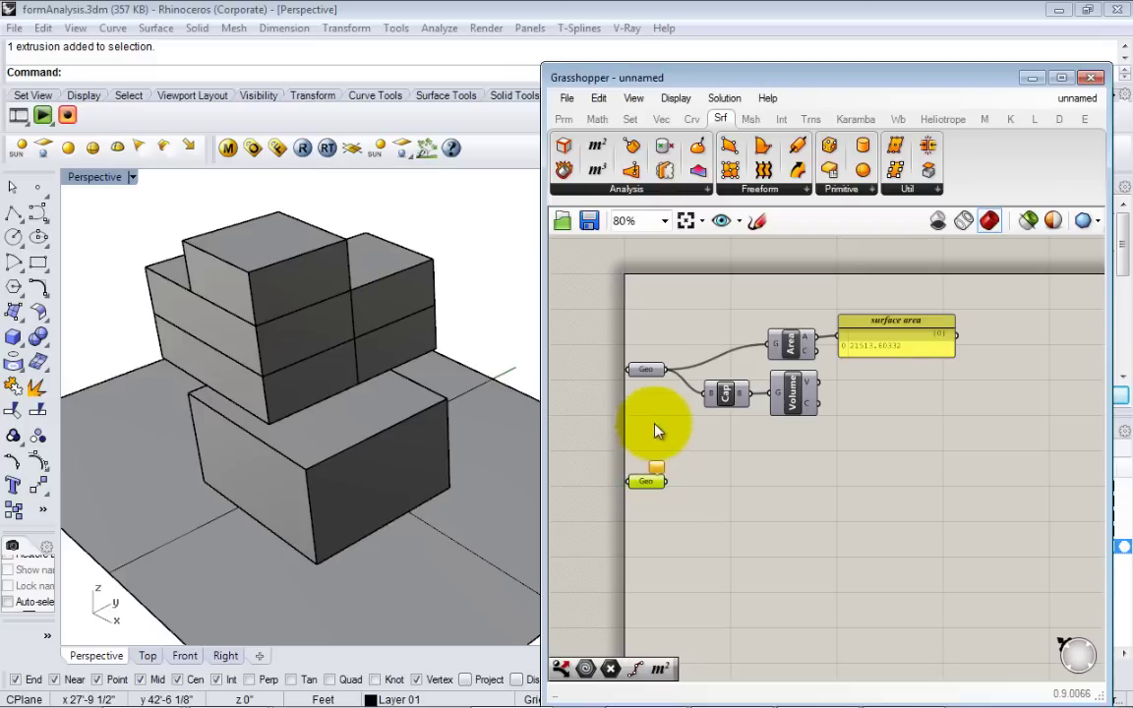
right_click_drag(690, 457, 649, 448)
left_click(564, 119)
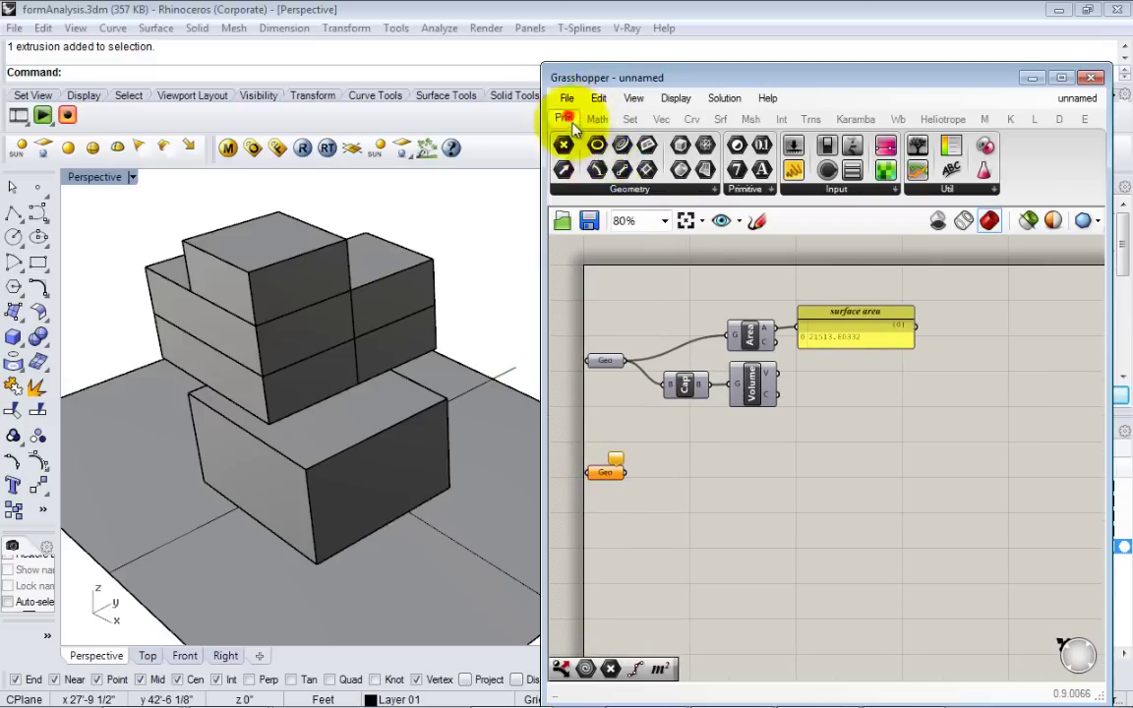
left_click(628, 190)
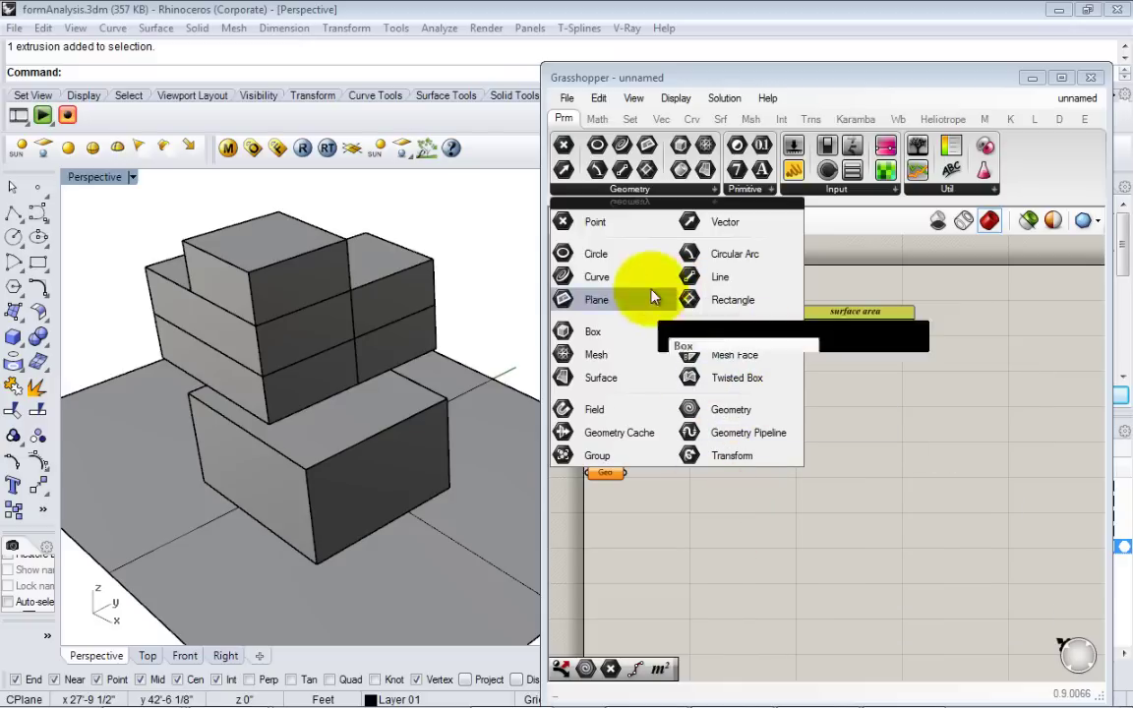
left_click(683, 490)
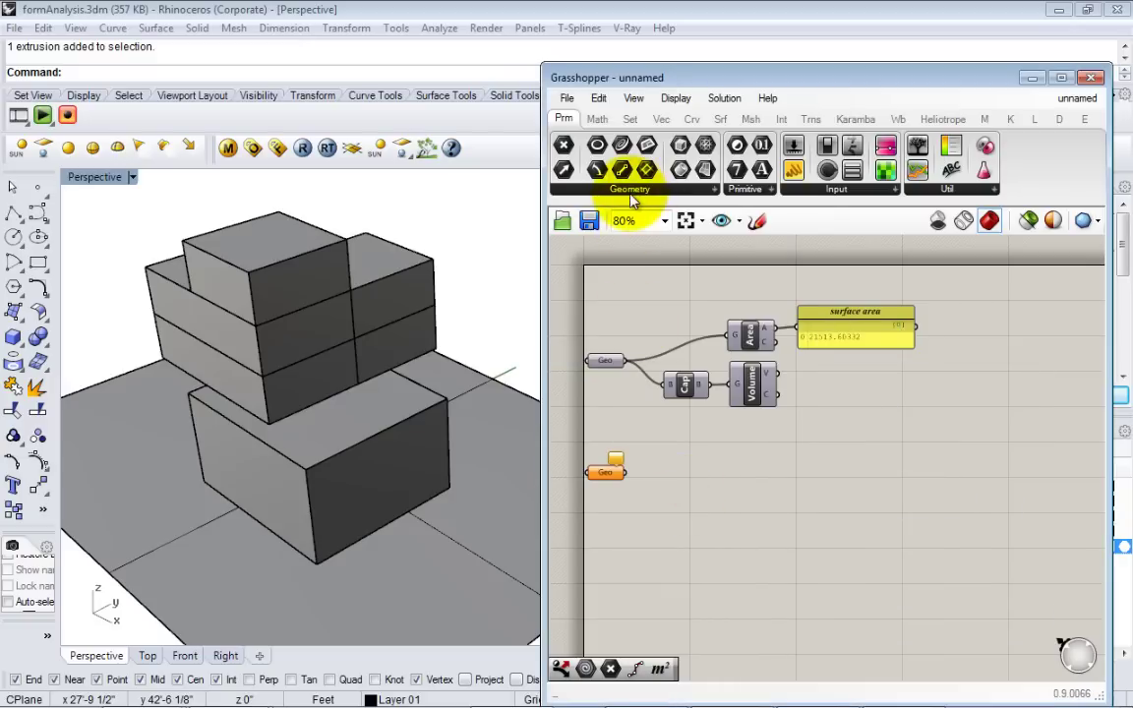
left_click(634, 198)
left_click(686, 487)
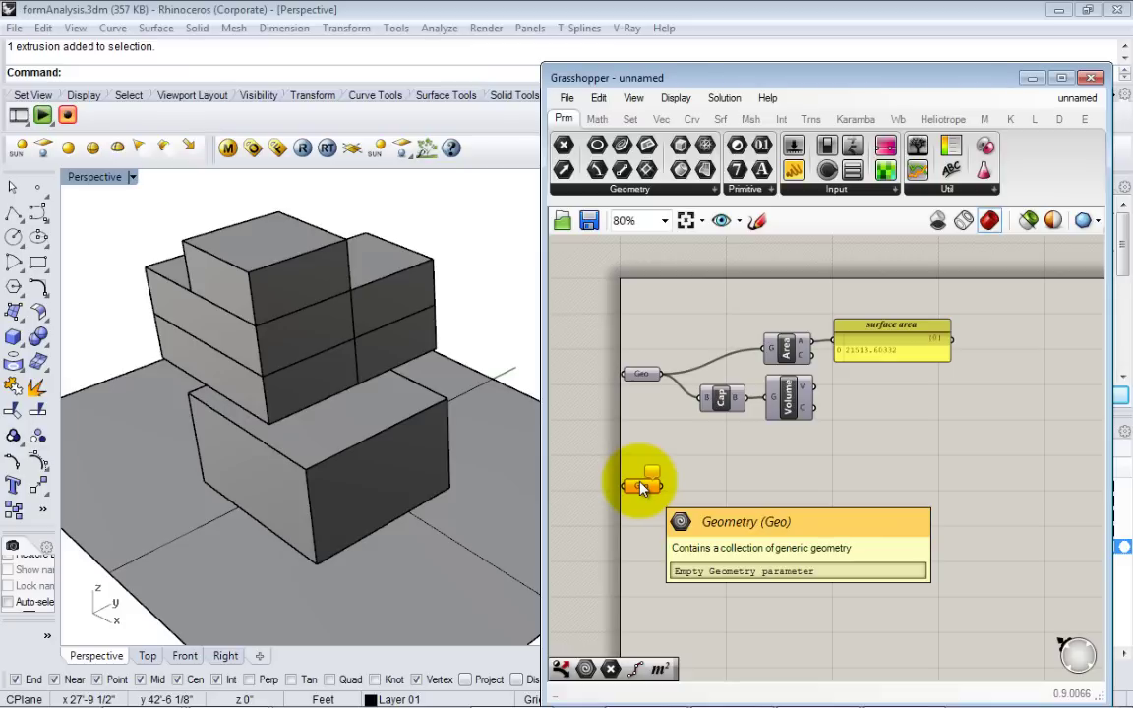
Step: Reference all six inner form boxes as multiple geometries in the new Geometry parameter
right_click_drag(668, 431, 681, 427)
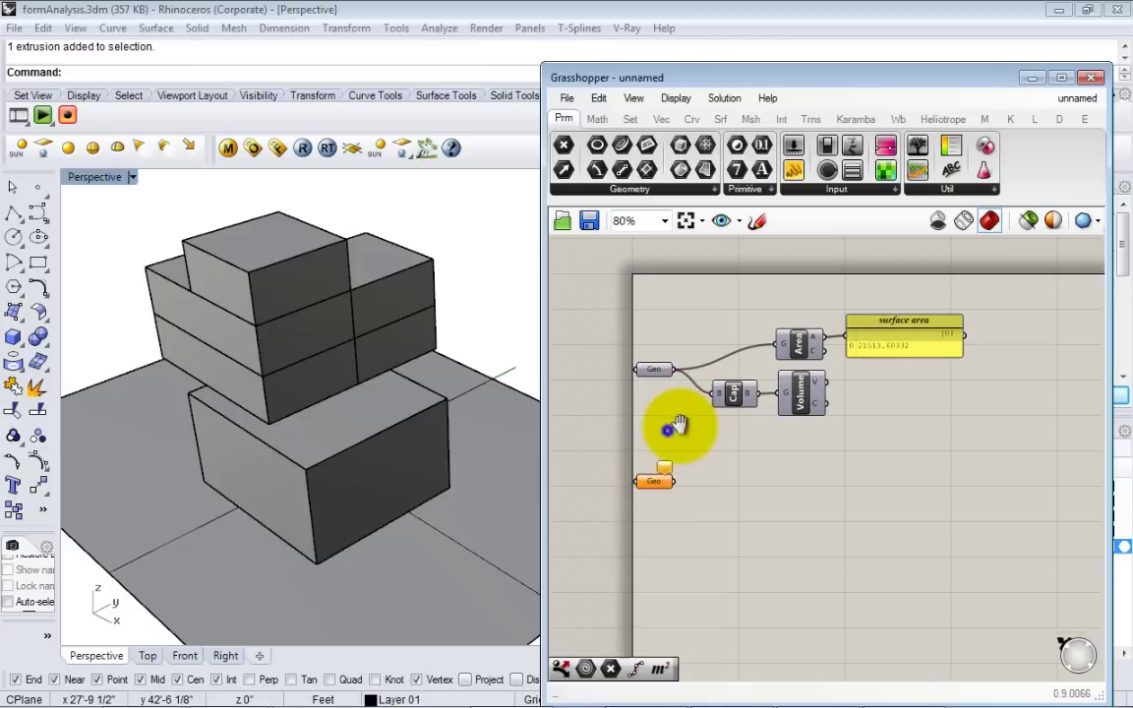
right_click(652, 482)
left_click(654, 480)
right_click(650, 482)
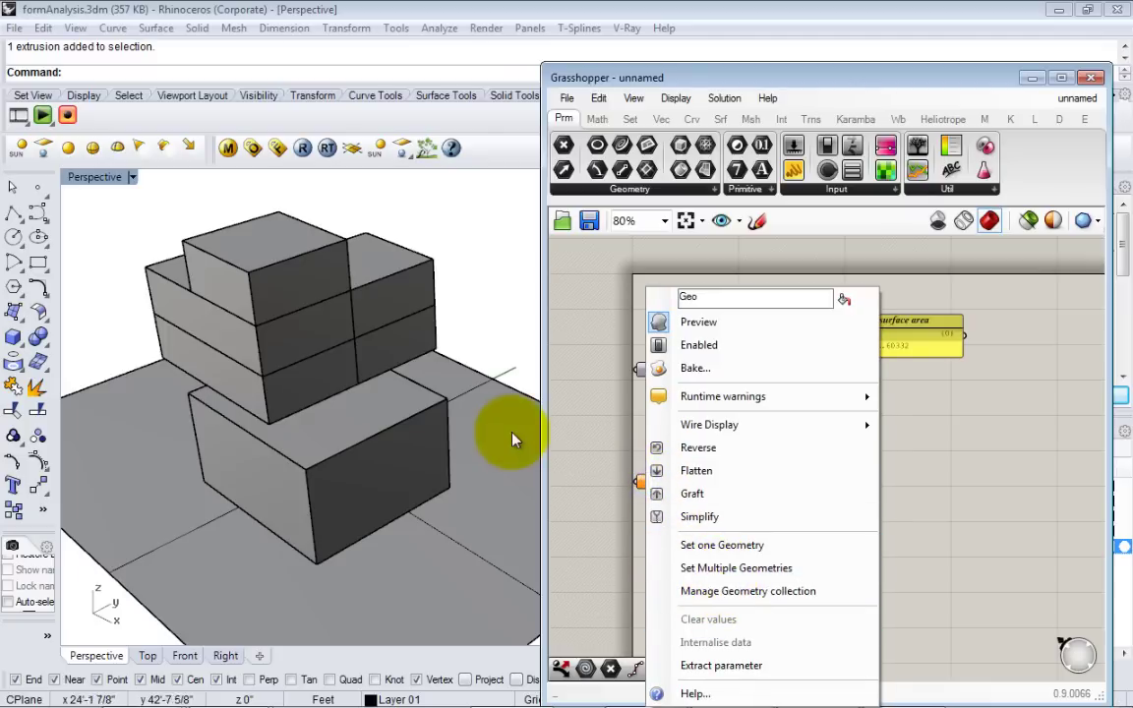
left_click(709, 575)
left_click(364, 443)
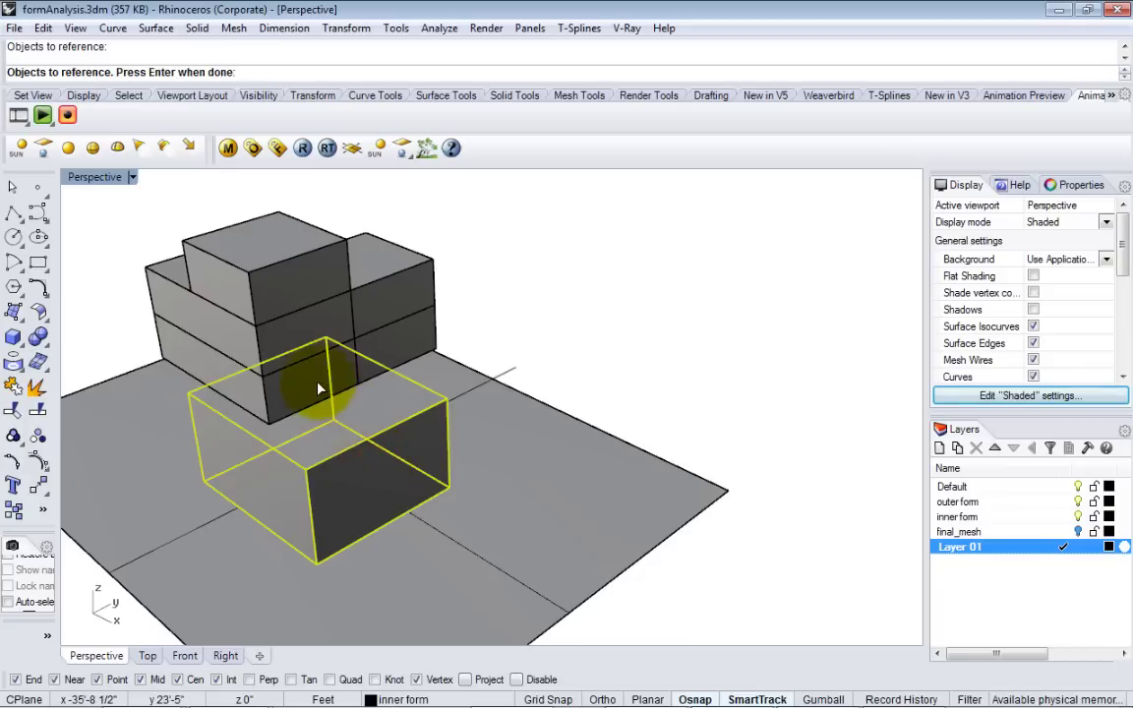
left_click(295, 324)
left_click(315, 281)
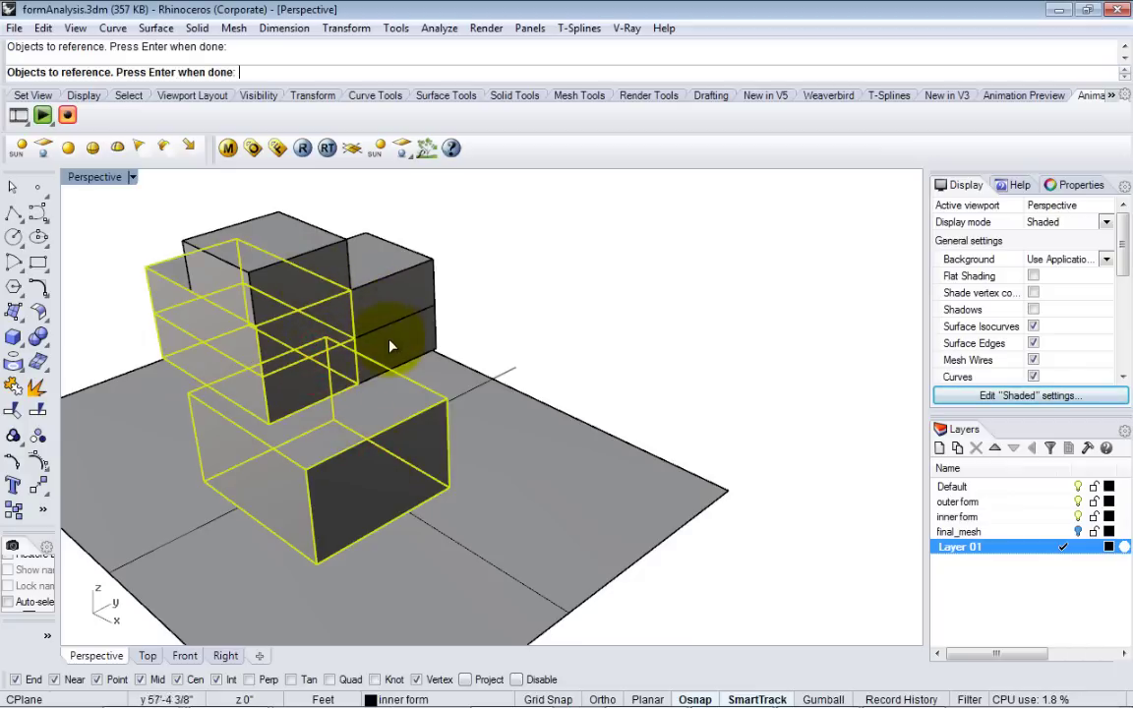
left_click(391, 344)
left_click(386, 308)
left_click(315, 267)
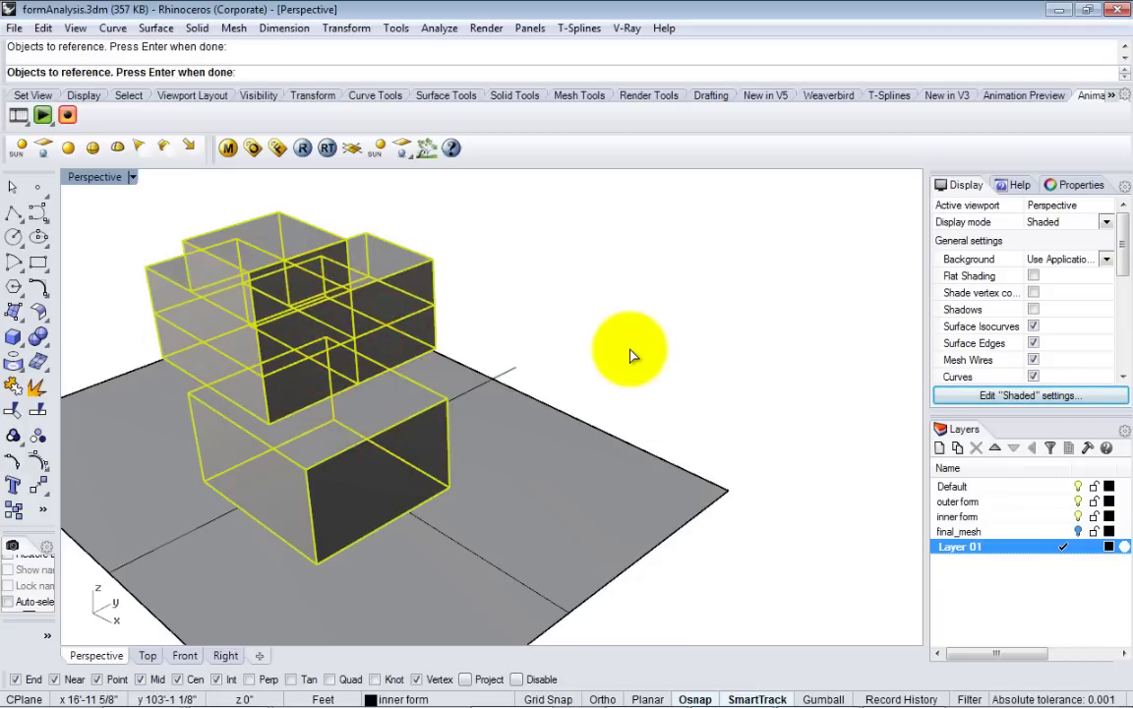
key("Return")
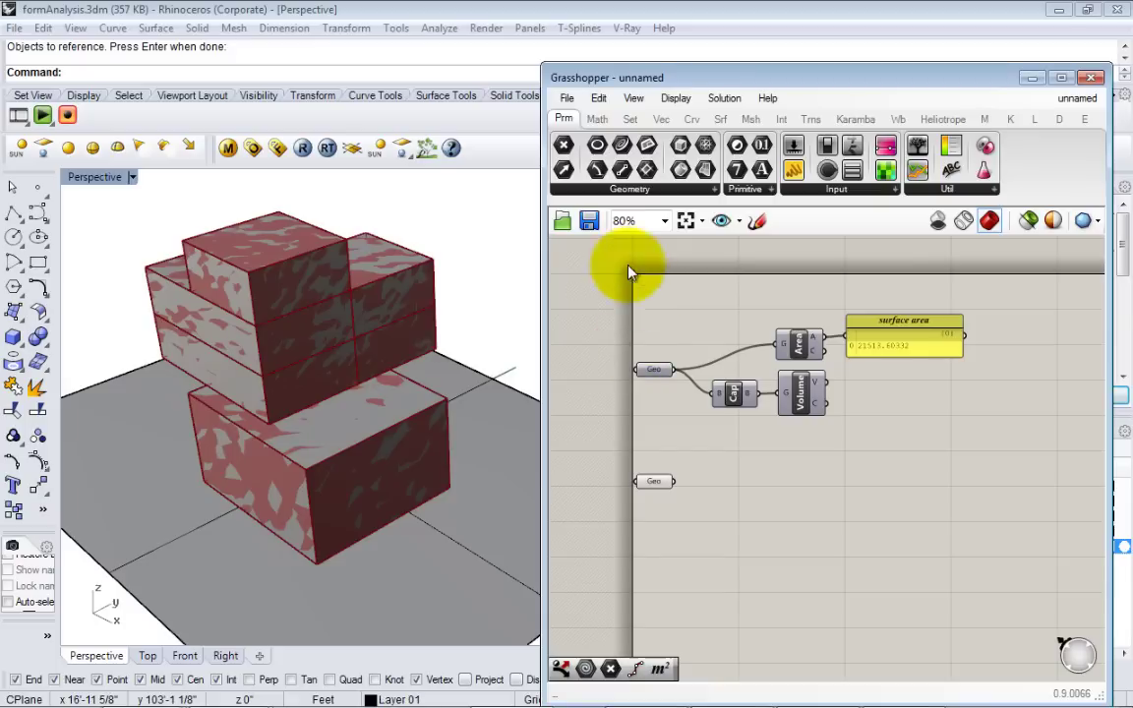
Step: Examine the contents of the new Geometry parameter and compare them with the upper Geo parameter and the boxes in the model
right_click_drag(716, 458, 835, 455)
left_click(766, 478)
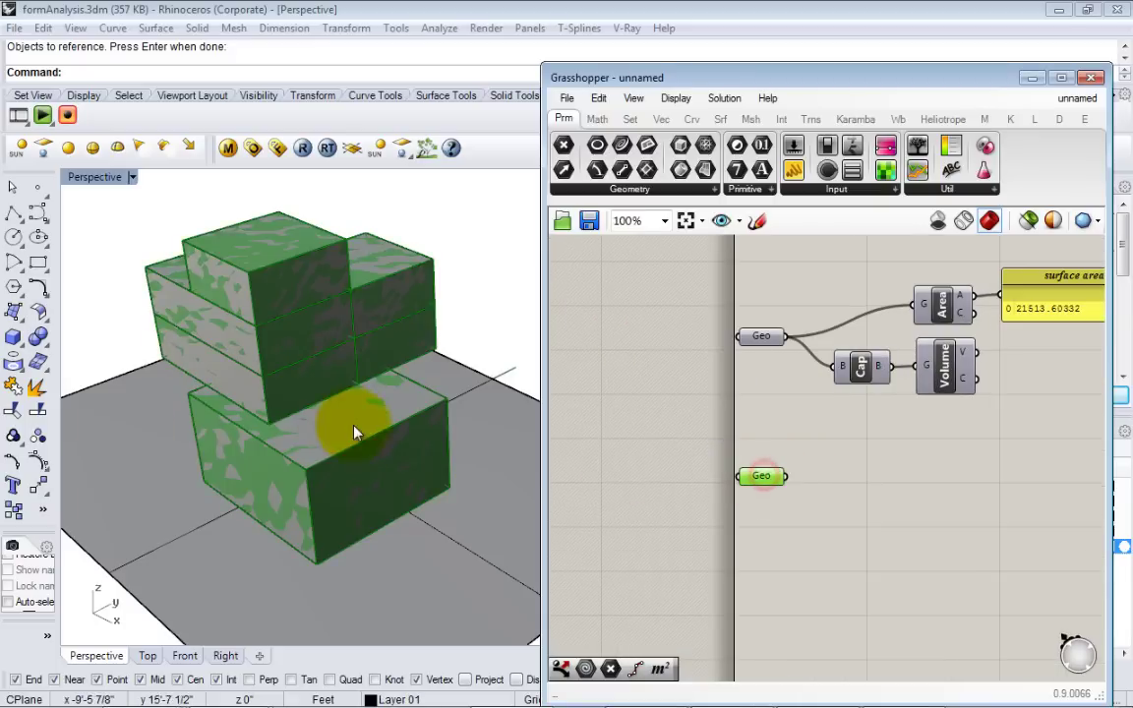
right_click_drag(354, 430, 502, 442)
mouse_move(765, 482)
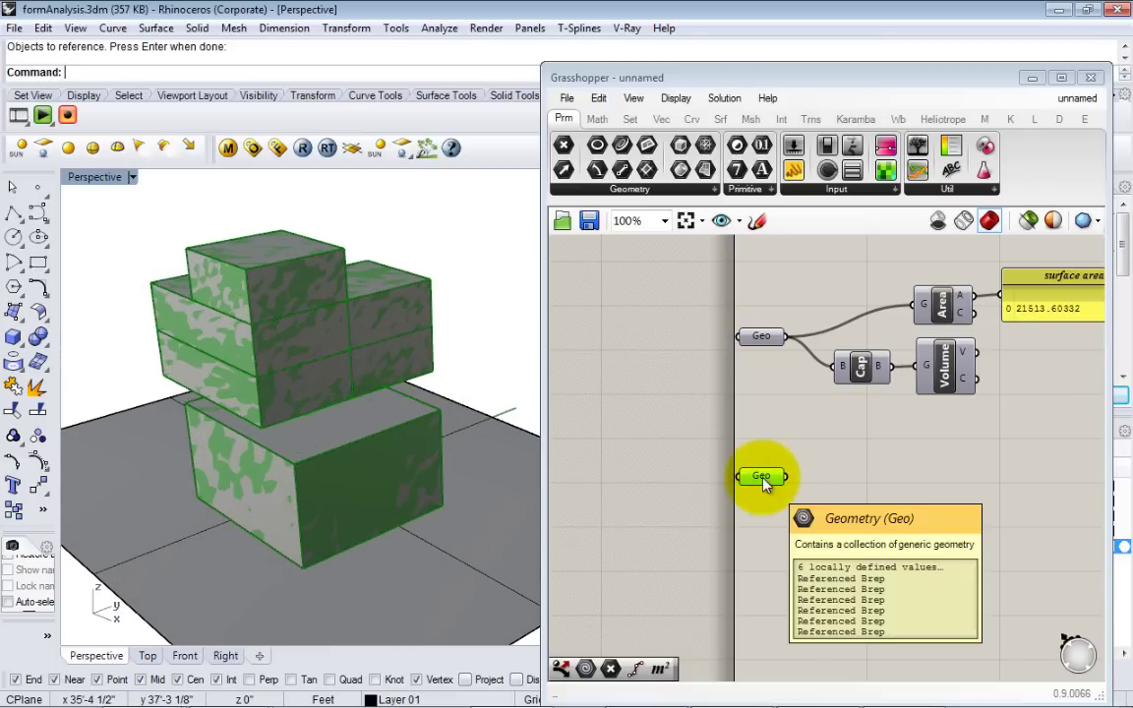
right_click_drag(763, 528, 729, 525)
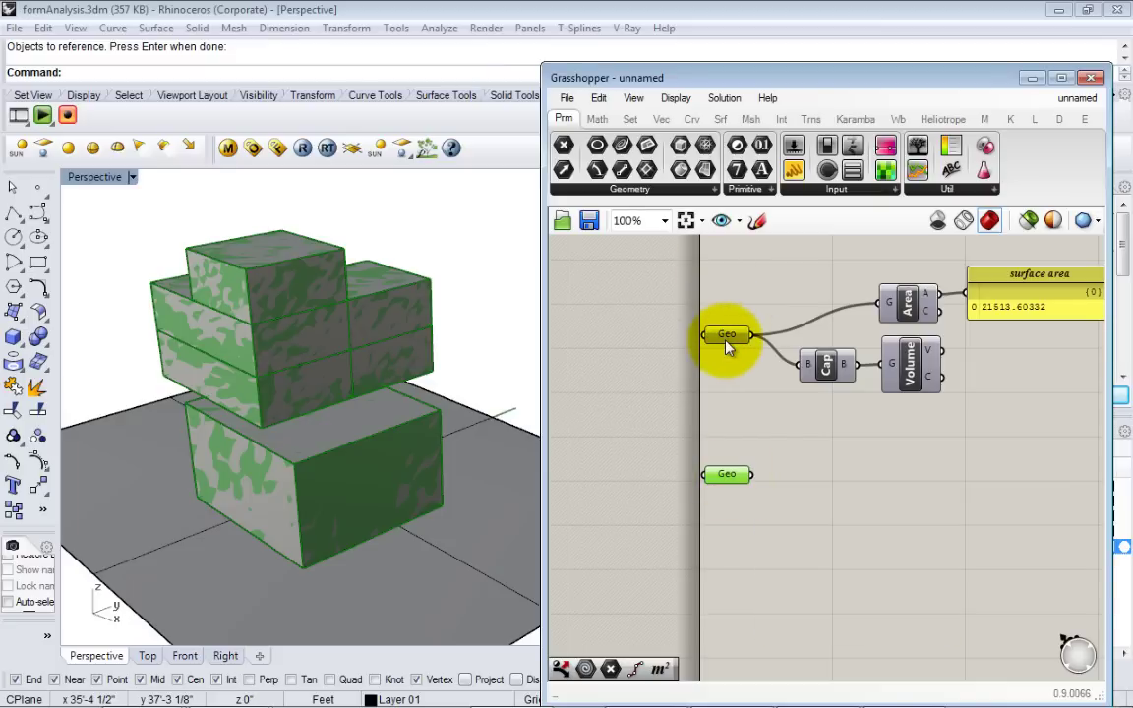
mouse_move(727, 339)
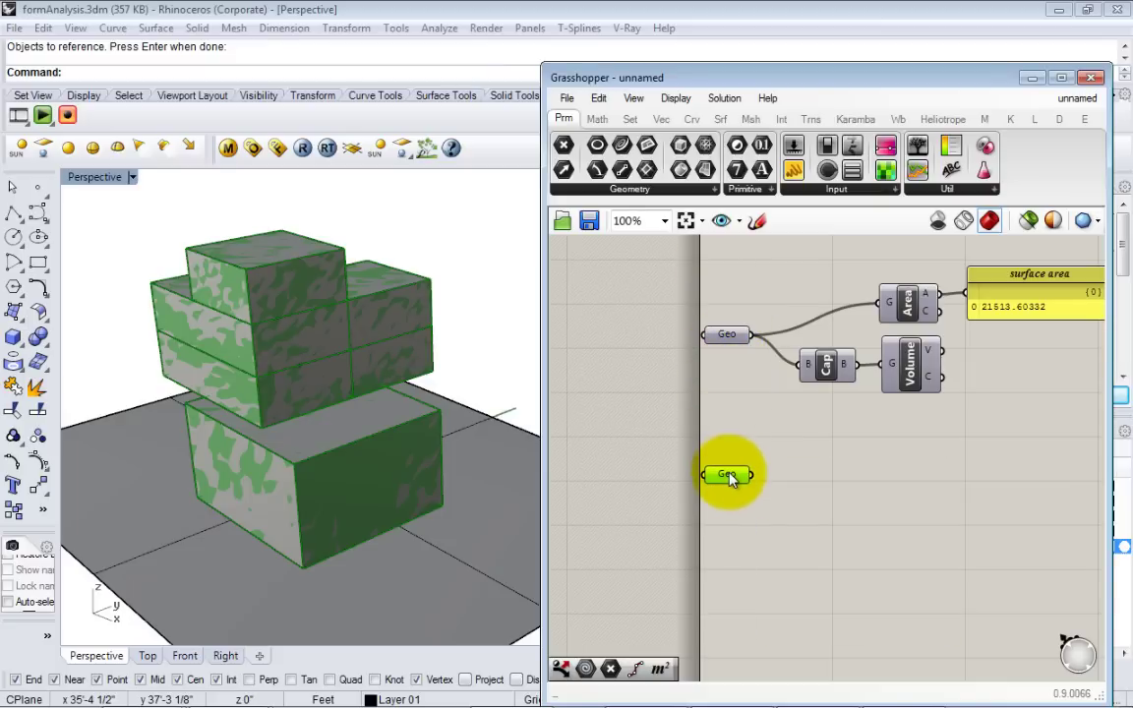
mouse_move(730, 479)
left_click_drag(731, 474, 729, 485)
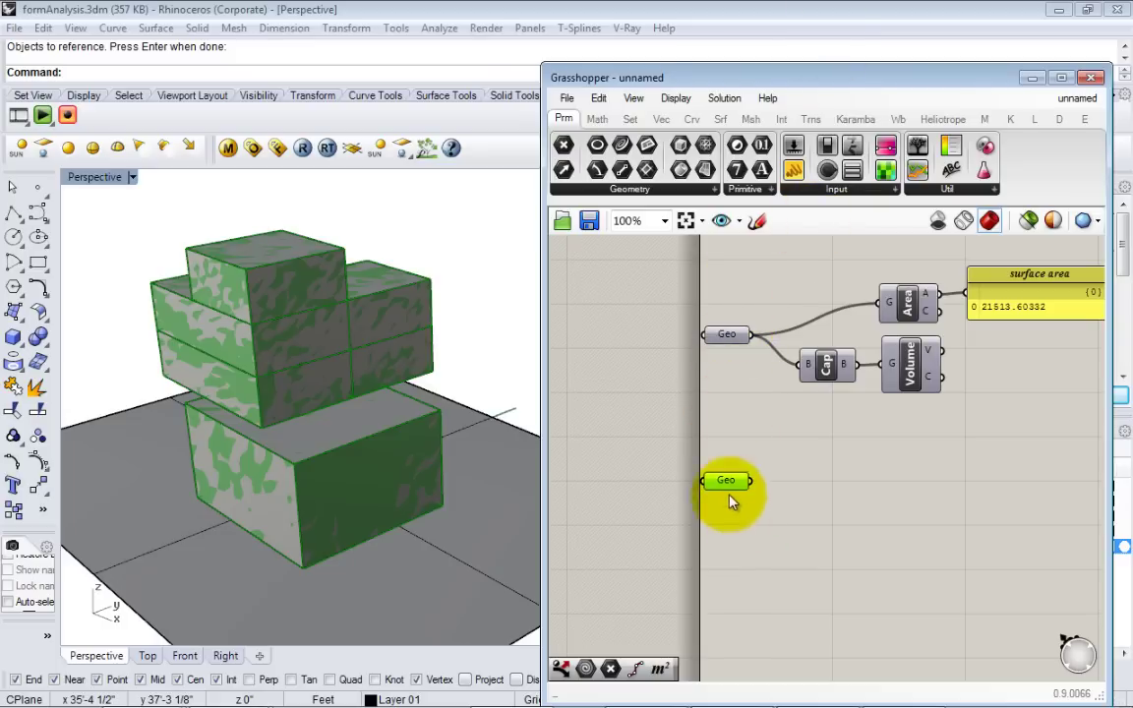
mouse_move(733, 484)
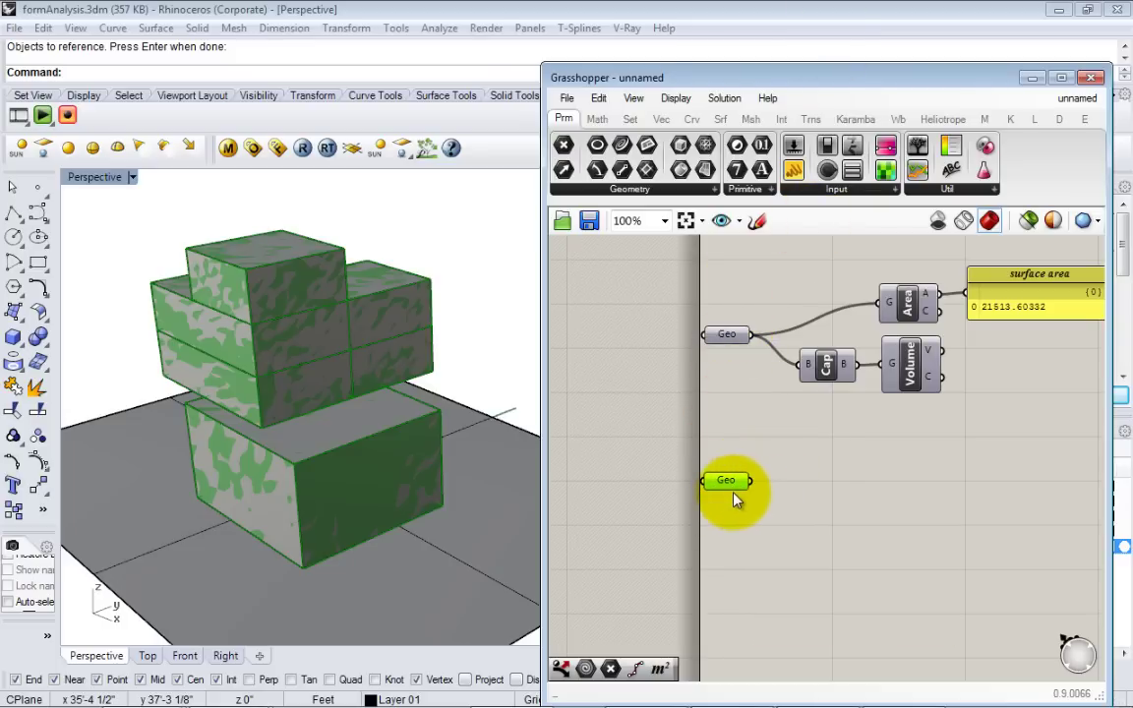
right_click_drag(770, 473, 725, 441)
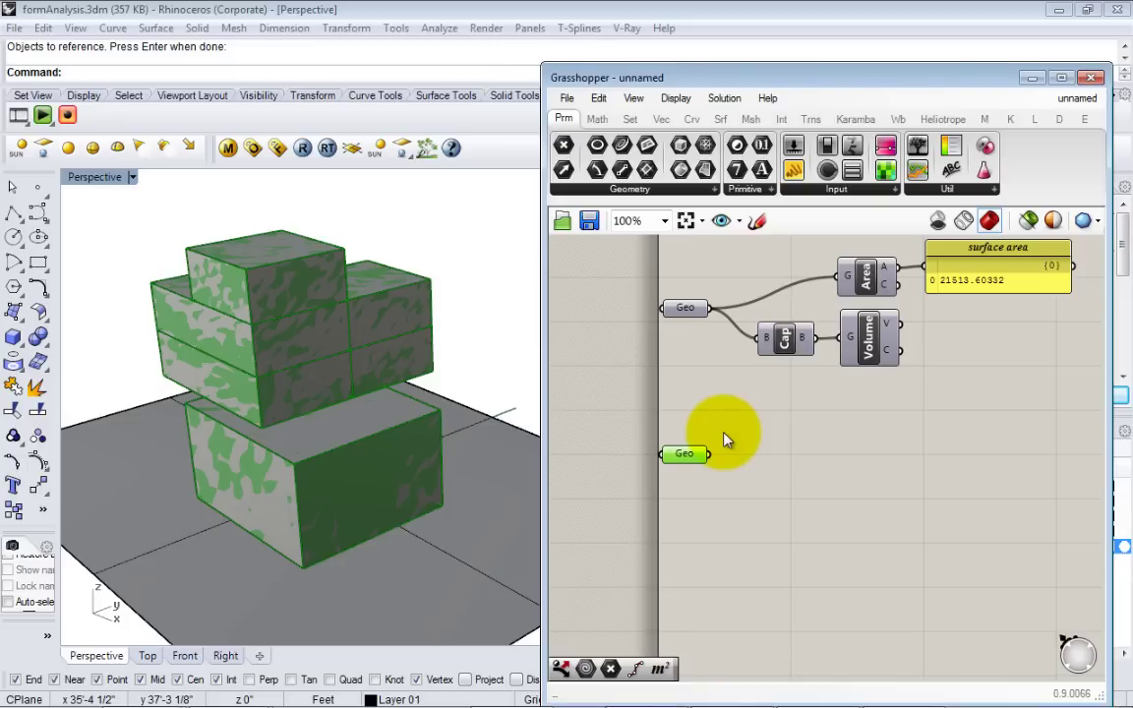
mouse_move(679, 465)
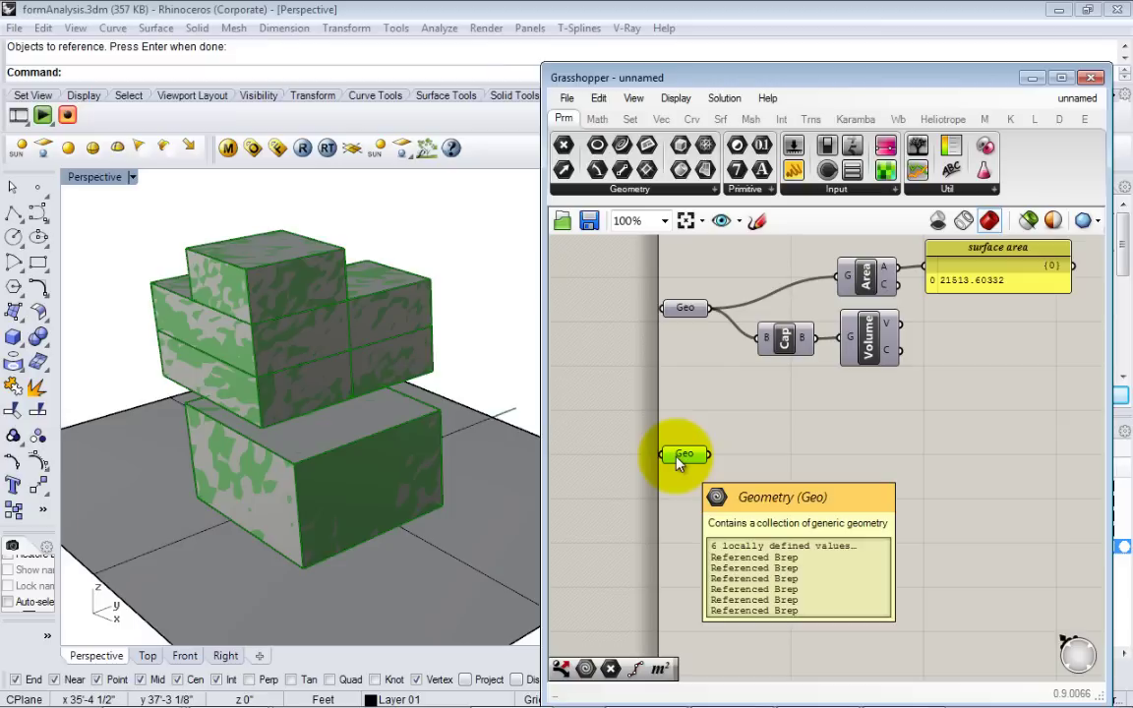
right_click_drag(816, 526, 775, 506)
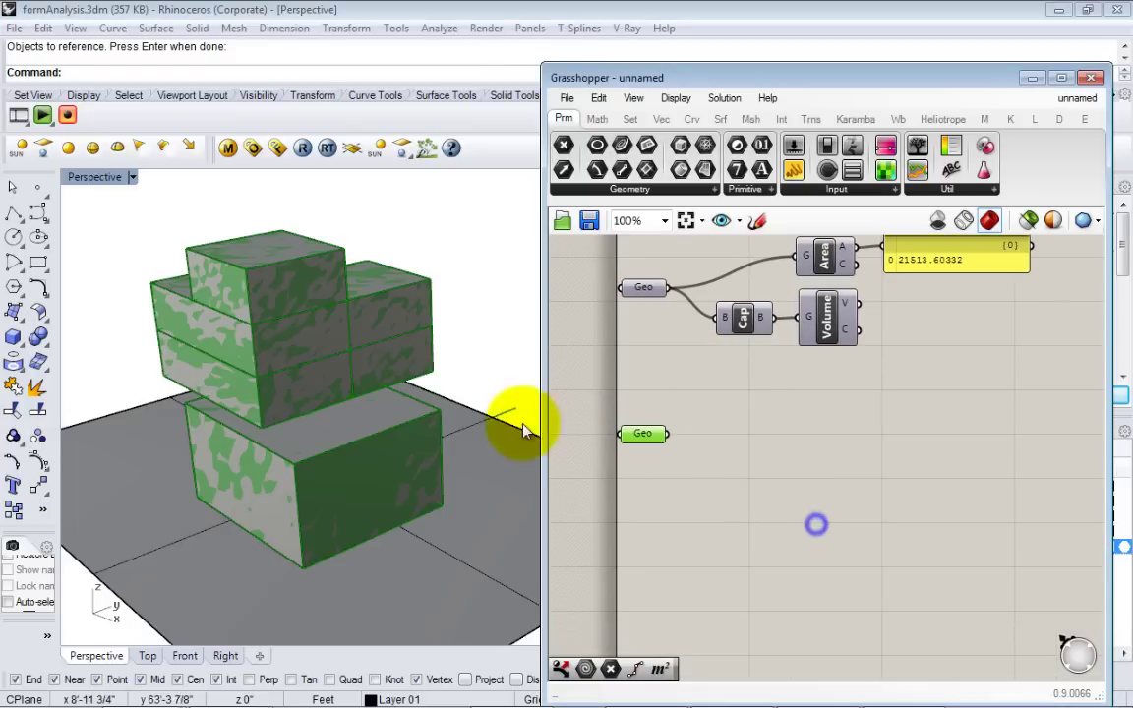
right_click_drag(665, 455, 652, 523)
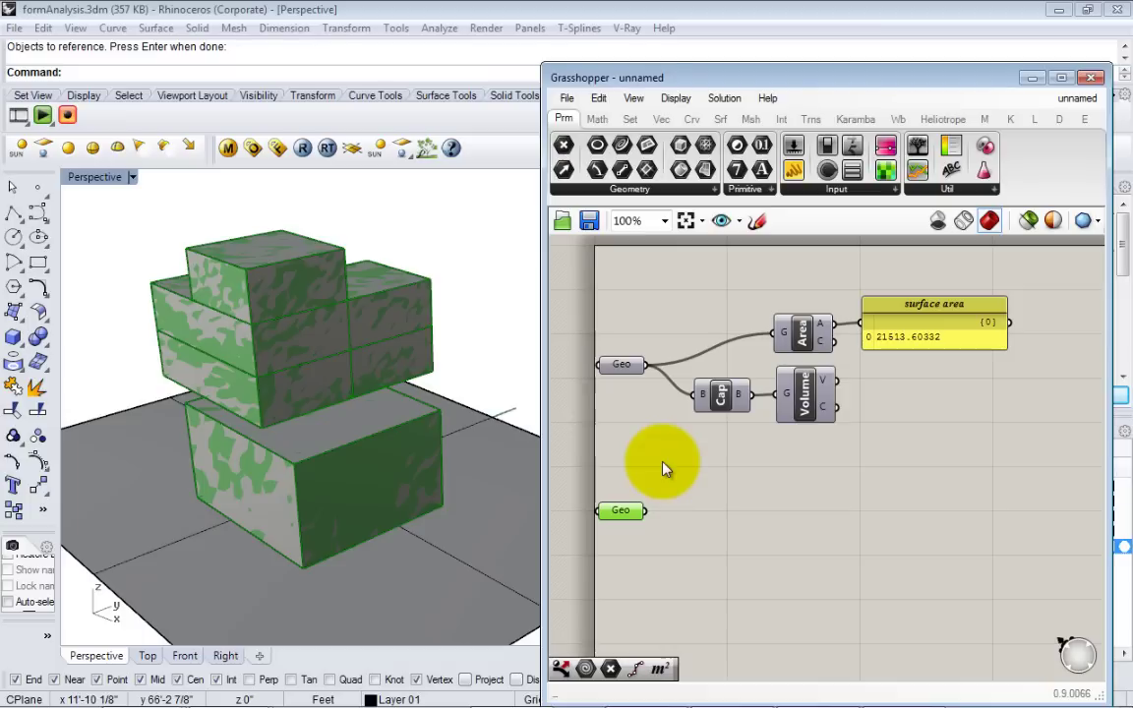
Step: Widen the Grasshopper window, move it slightly up, and magnify the canvas around the lower Geo parameter
left_click_drag(542, 248, 430, 260)
left_click_drag(727, 78, 723, 52)
right_click_drag(603, 493, 739, 516)
scroll(681, 554, "up", 2)
right_click_drag(643, 515, 610, 506)
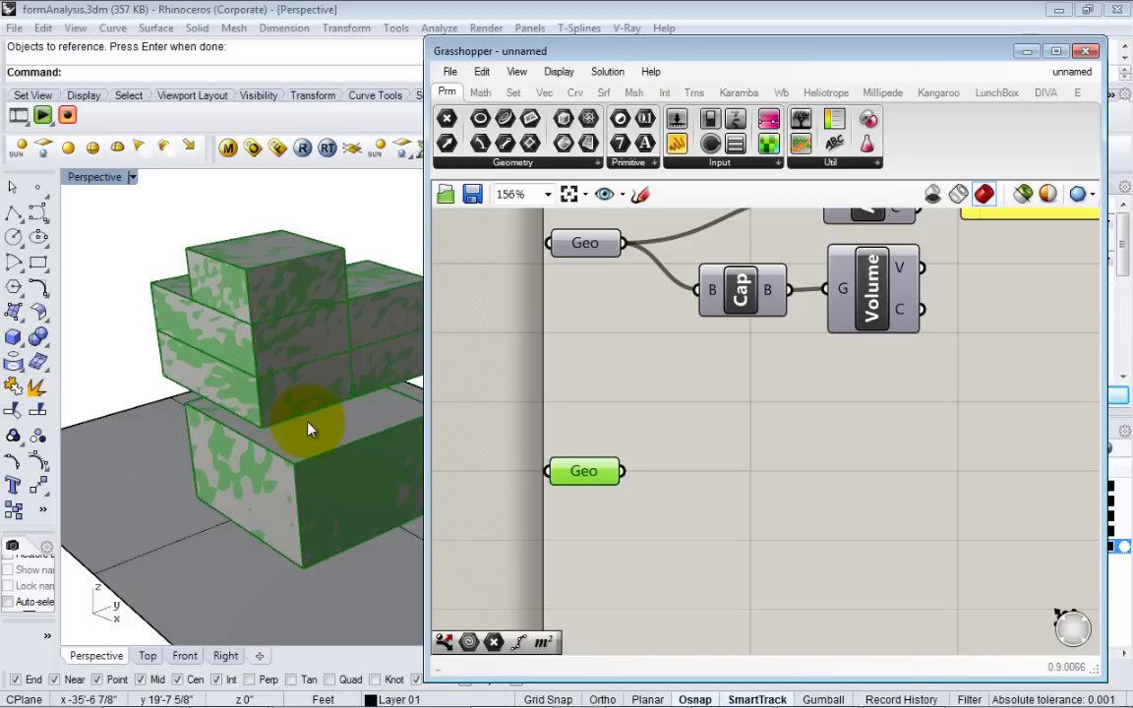
Step: Narrow the Grasshopper window and reposition it so that the stacked boxes in the viewport stay exposed beside it
scroll(615, 499, "down", 2)
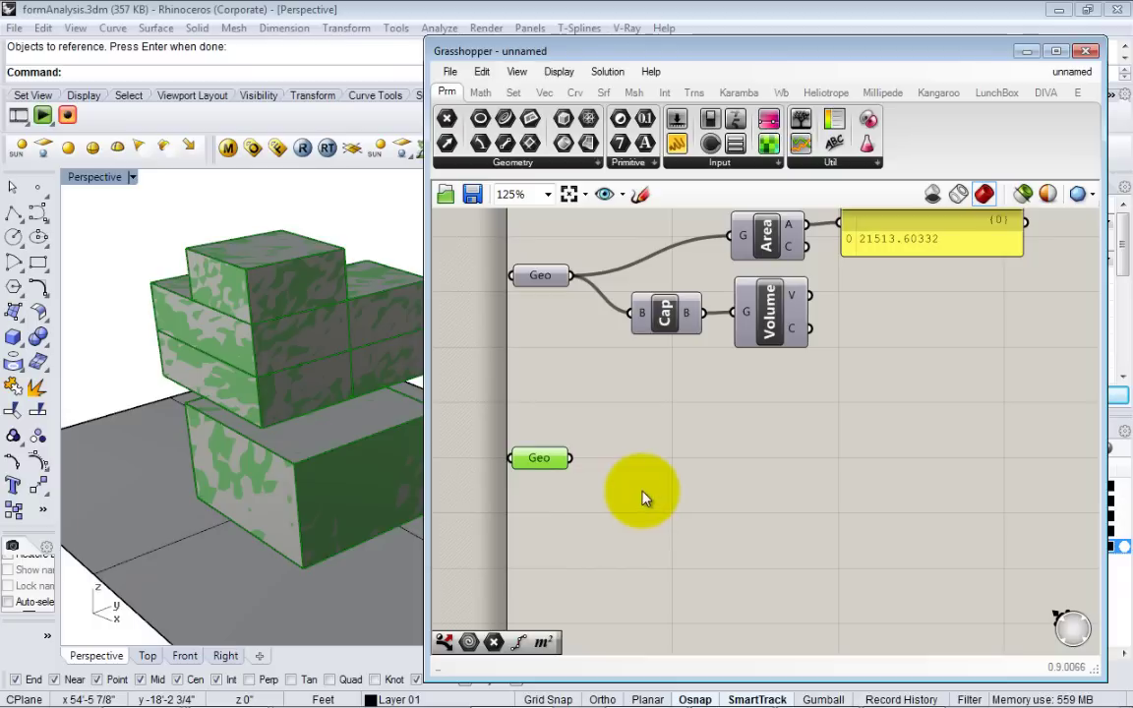
right_click_drag(660, 491, 618, 494)
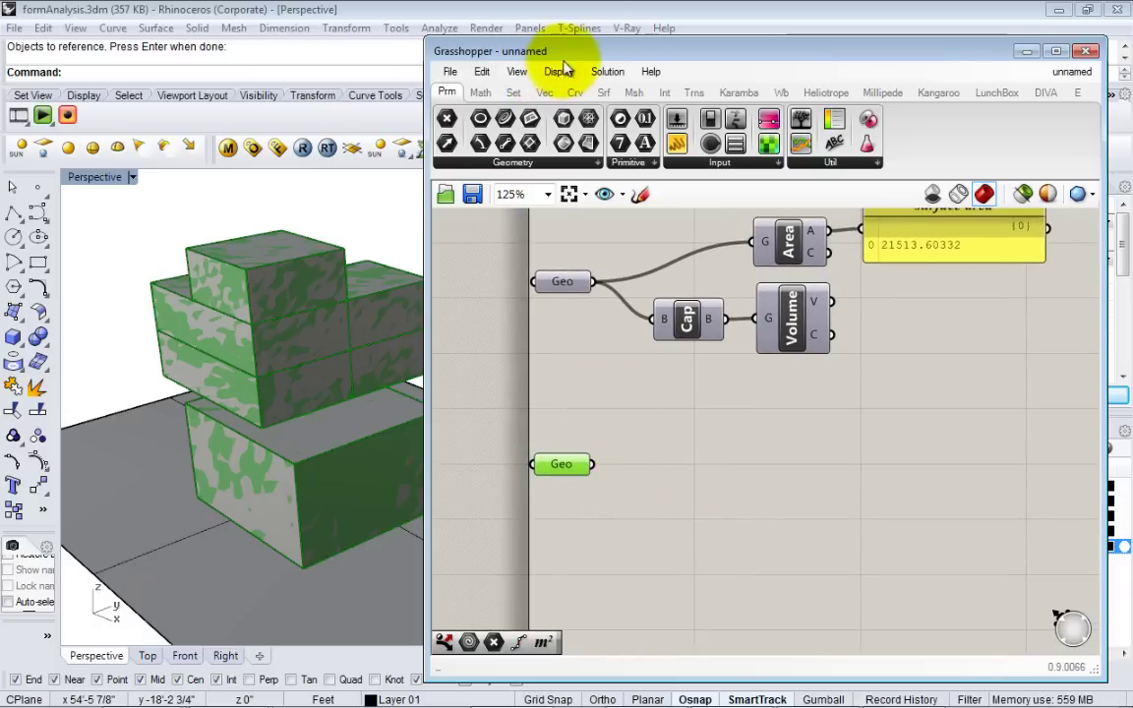
left_click_drag(562, 51, 632, 48)
left_click_drag(498, 35, 578, 55)
left_click_drag(741, 74, 609, 60)
right_click_drag(669, 300, 674, 273)
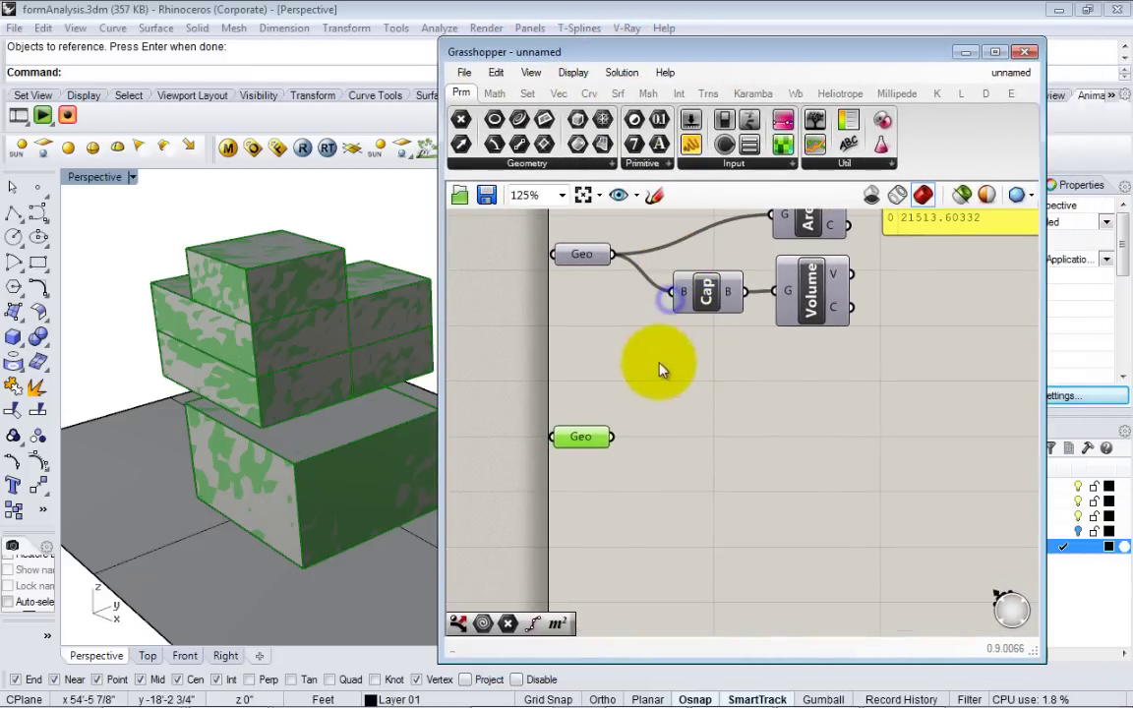
right_click_drag(658, 362, 639, 337)
Step: Deselect the lower Geo parameter and hide the inner form boxes in the Rhino model
right_click_drag(334, 428, 261, 414)
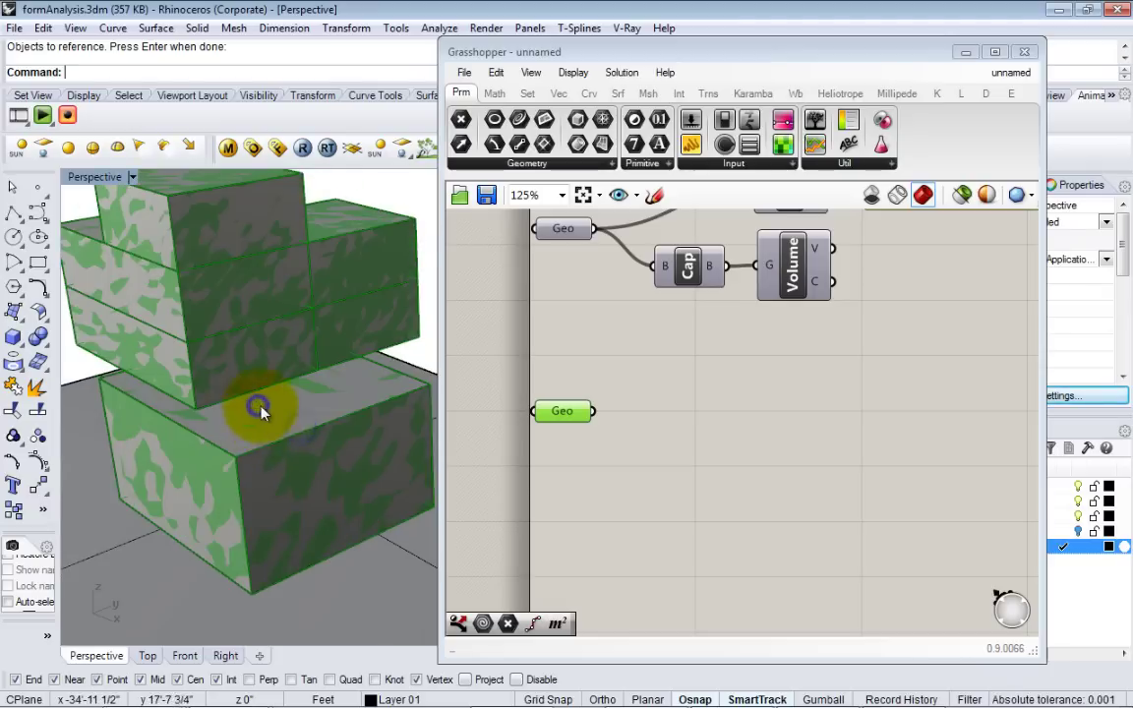
scroll(260, 407, "down", 2)
right_click_drag(338, 450, 335, 476, "shift")
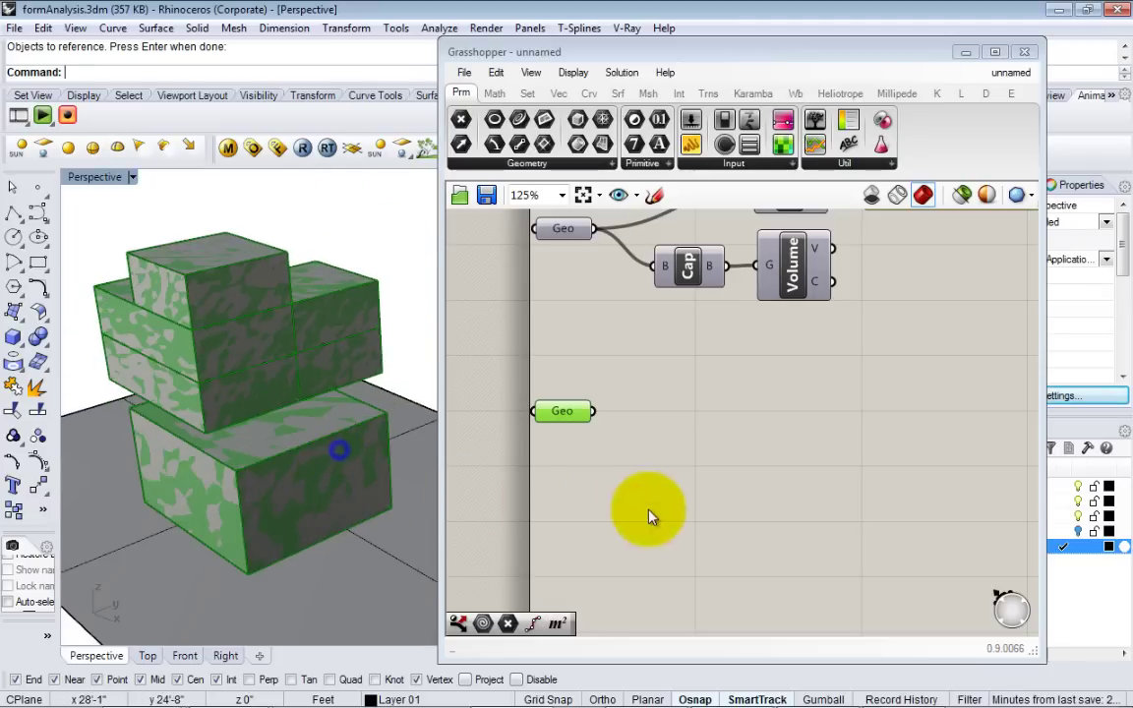
left_click(261, 391)
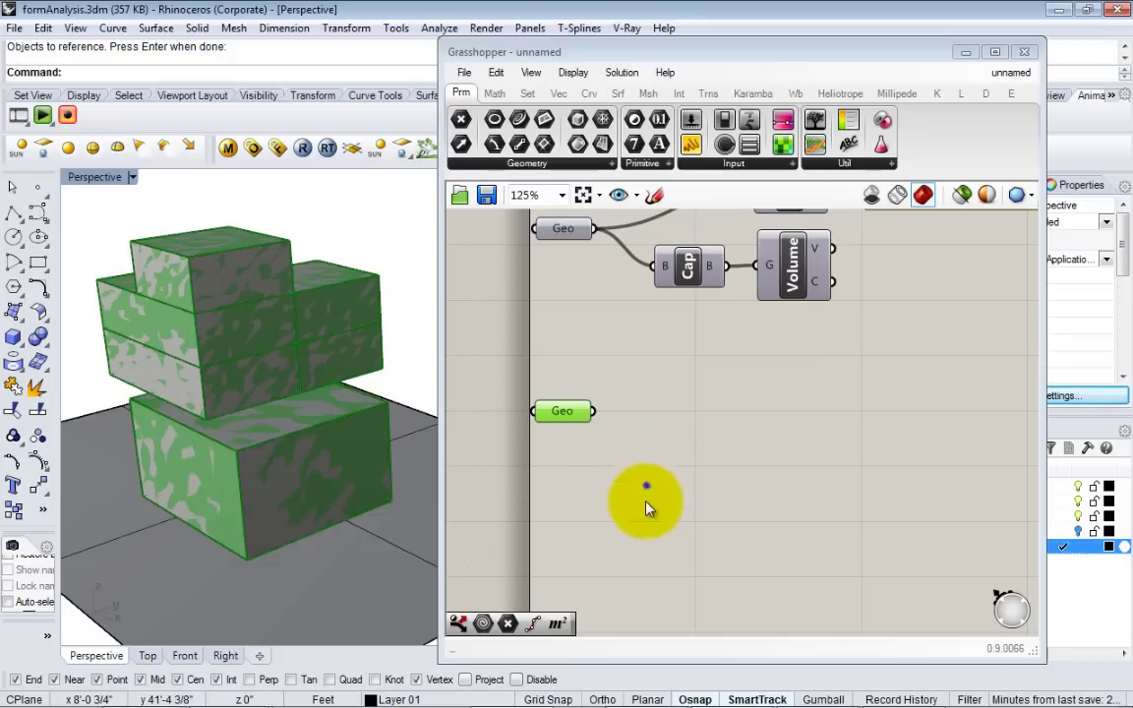
right_click_drag(647, 508, 647, 533)
left_click(623, 508)
scroll(620, 501, "down", 1)
right_click_drag(188, 473, 266, 464)
scroll(308, 490, "down", 3)
left_click_drag(372, 279, 189, 416)
type("hide")
key("Return")
Step: Examine the Grasshopper preview of the stacked boxes from several angles and check that no Rhino boxes can be selected
scroll(303, 459, "up", 4)
mouse_move(309, 461)
right_mouse_down()
mouse_move(314, 445)
mouse_move(296, 478)
right_mouse_up()
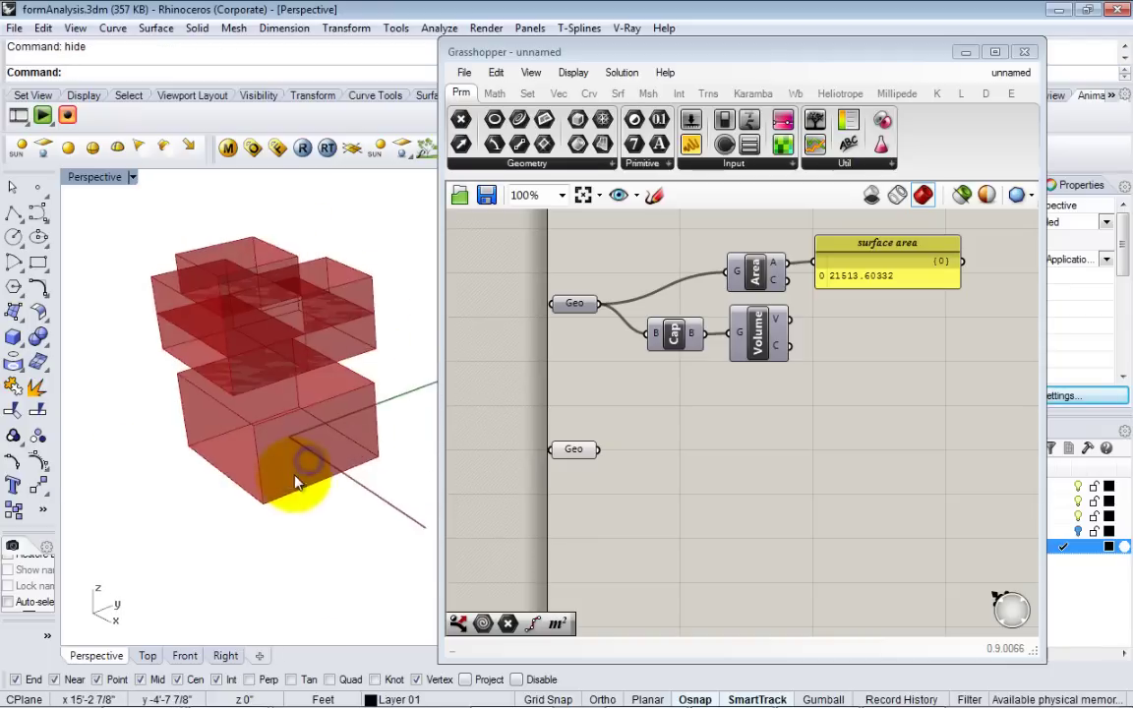
scroll(295, 472, "down", 4)
left_click_drag(313, 336, 261, 422)
scroll(307, 433, "up", 5)
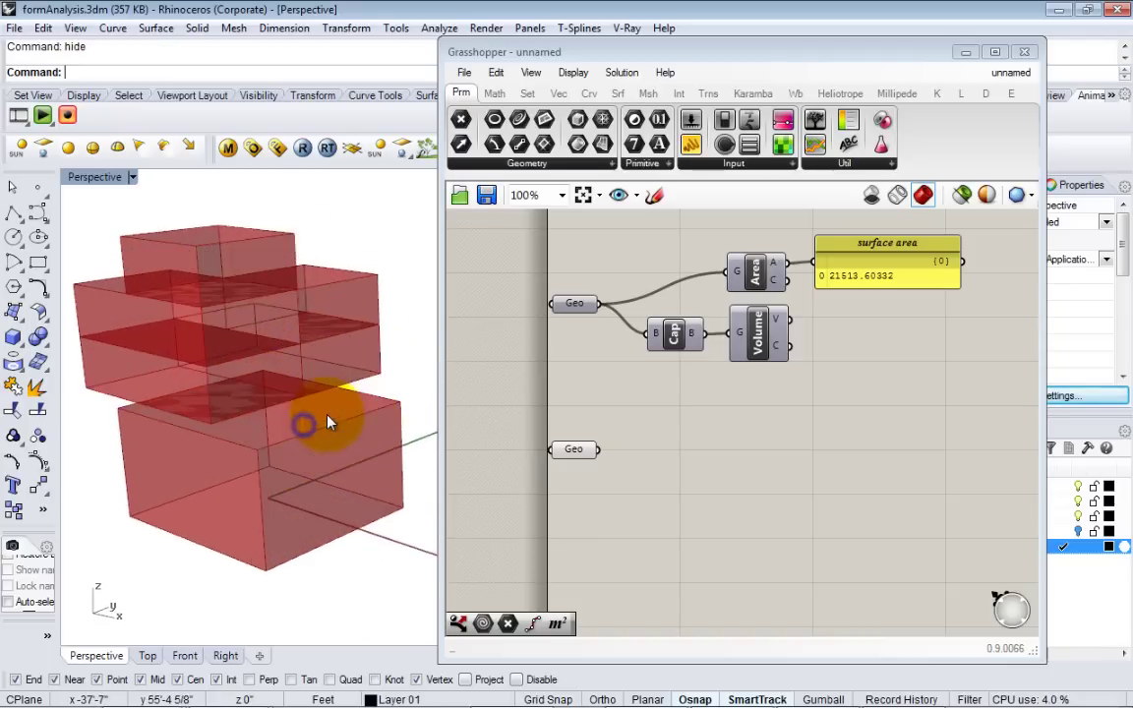
right_click_drag(635, 535, 633, 542)
right_click_drag(232, 447, 271, 479)
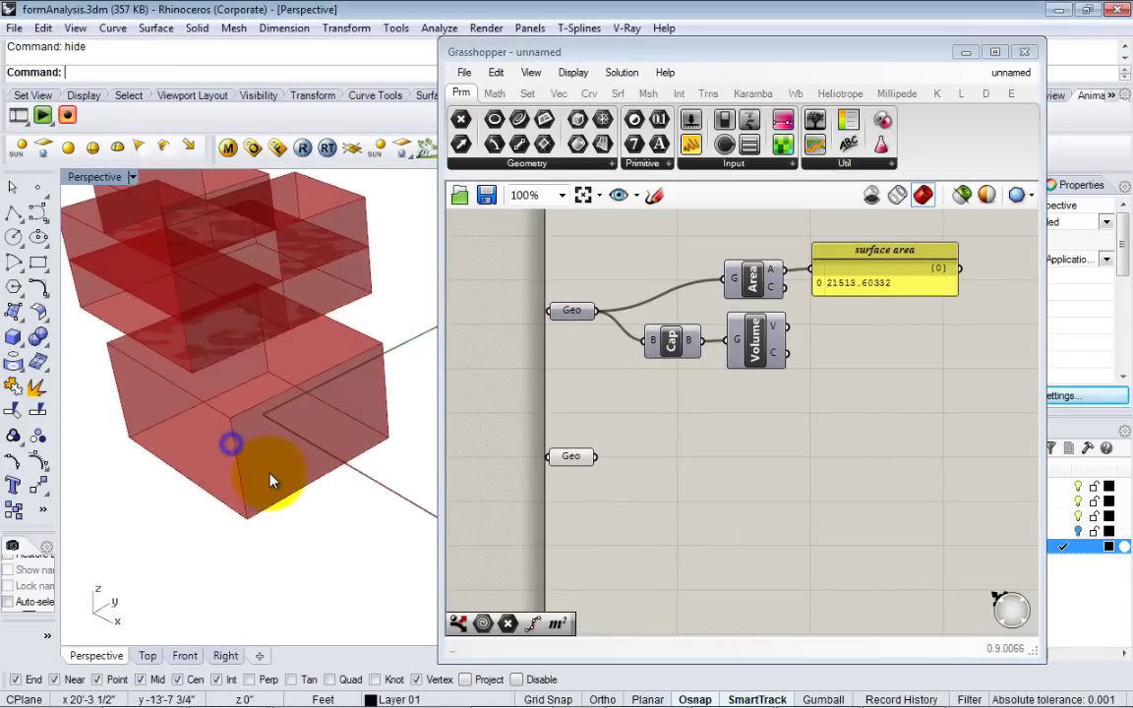
scroll(266, 492, "down", 3)
scroll(264, 497, "up", 2)
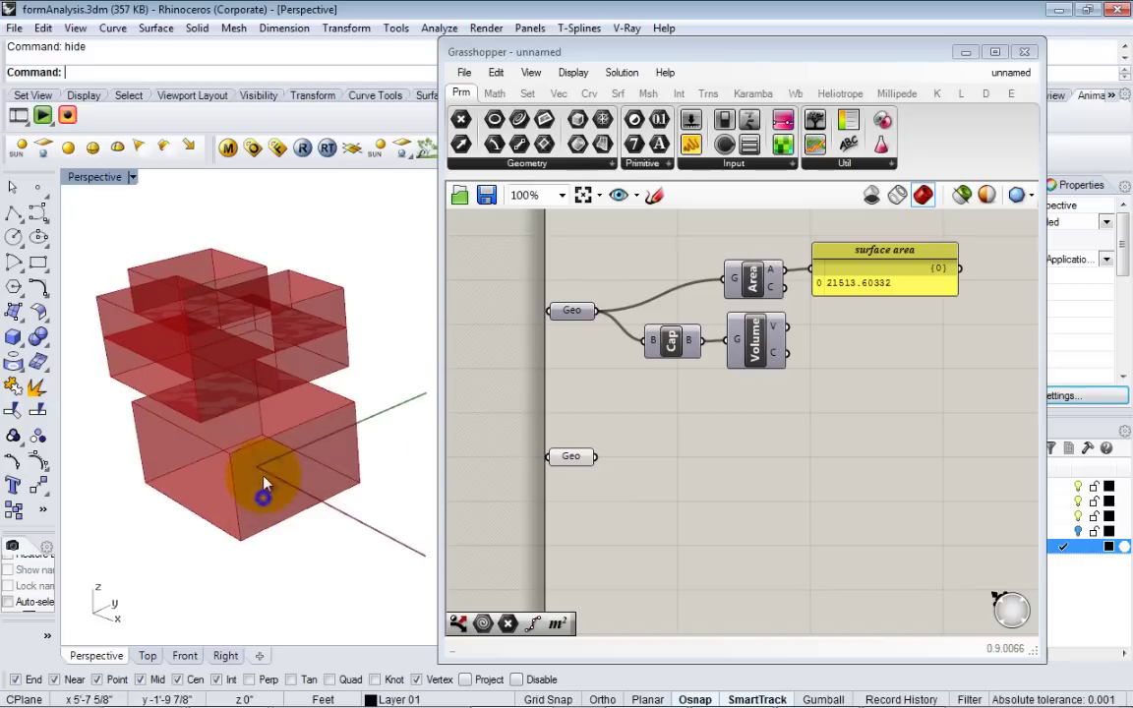
Step: Add a Point parameter below the lower Geo parameter and set one point in it at the origin, location 0
double_click(590, 520)
type("pt")
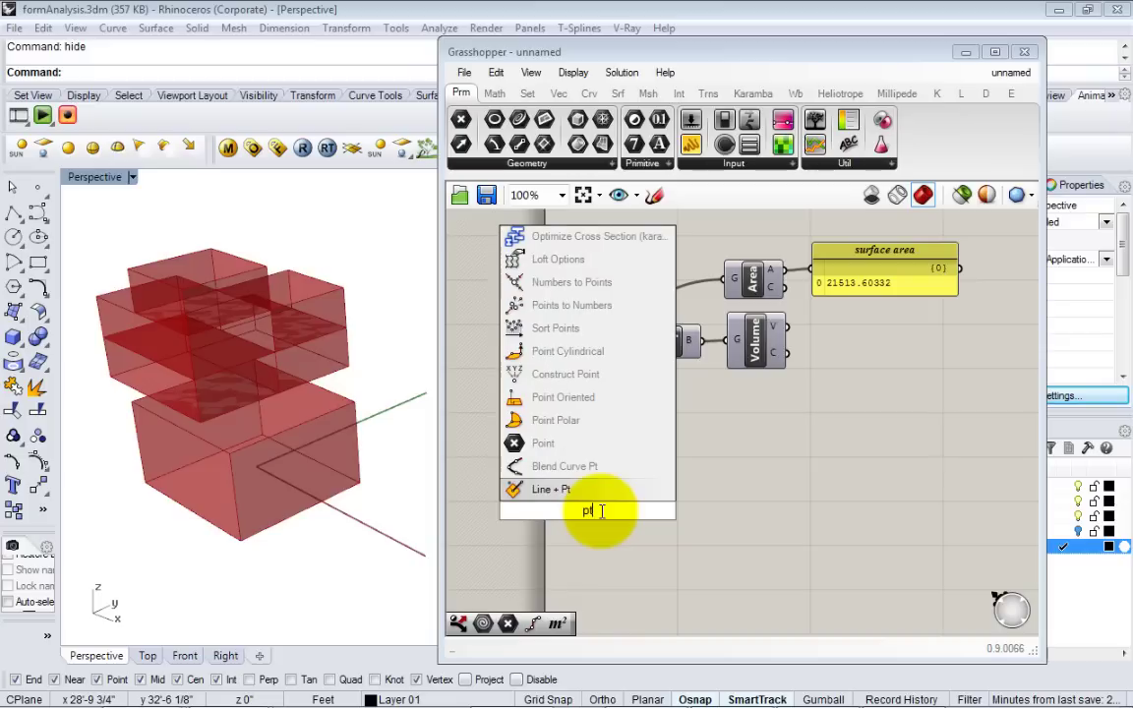
left_click(563, 449)
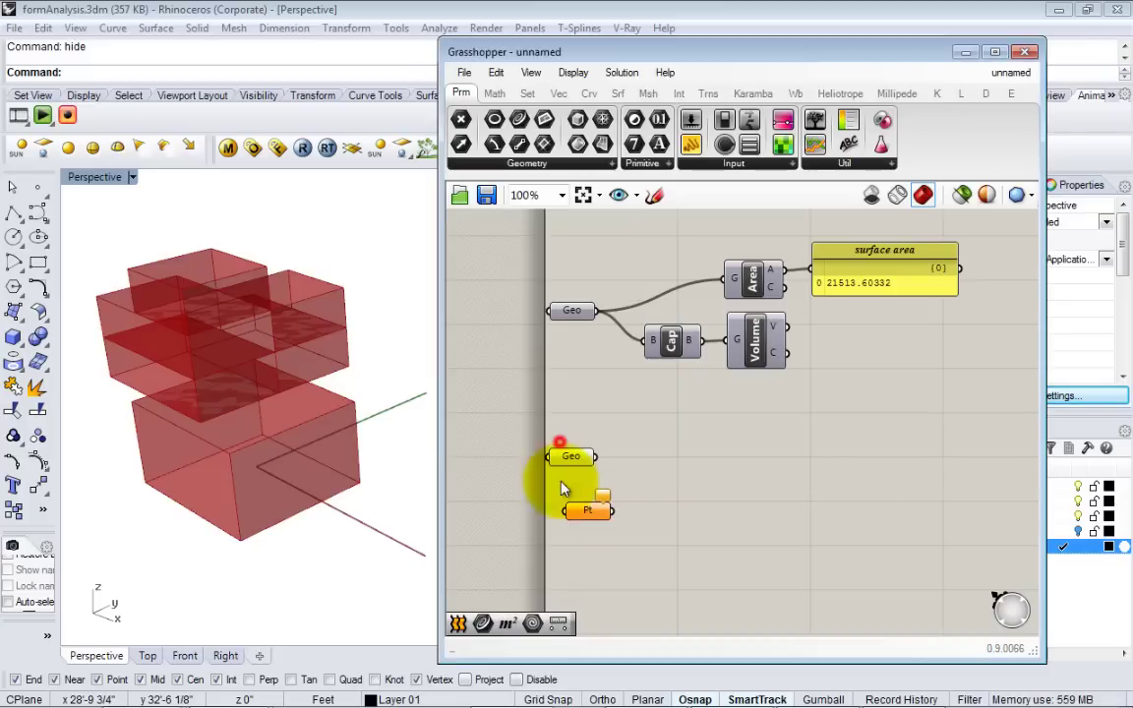
right_click(585, 522)
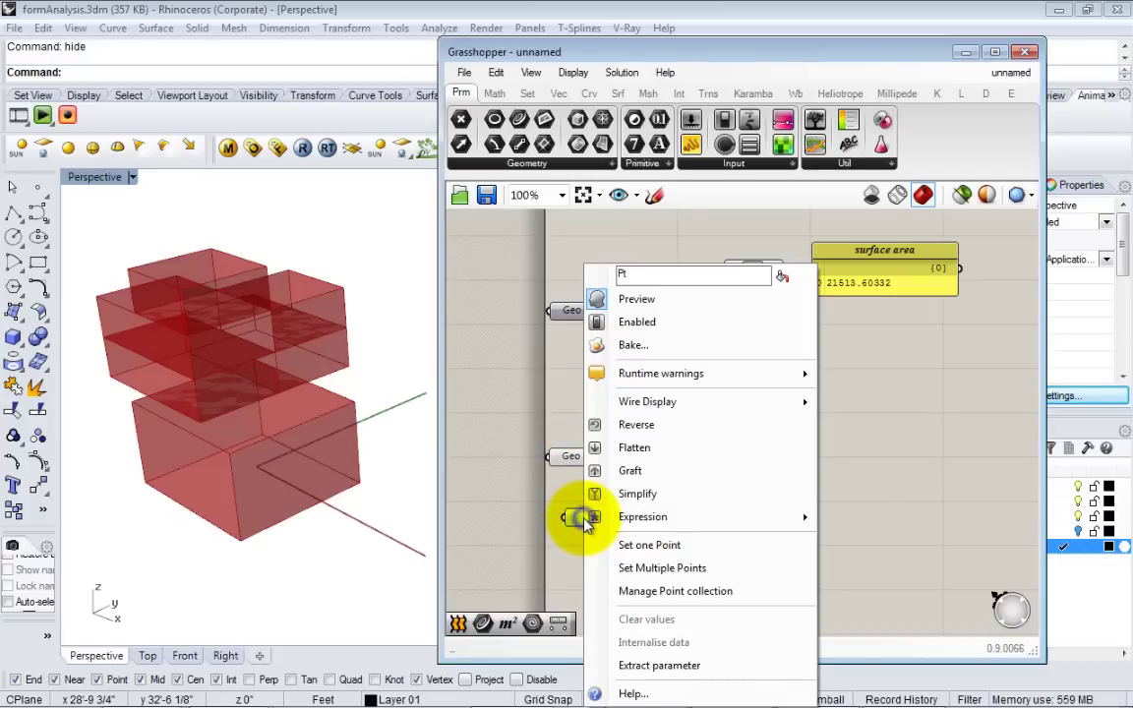
left_click(644, 554)
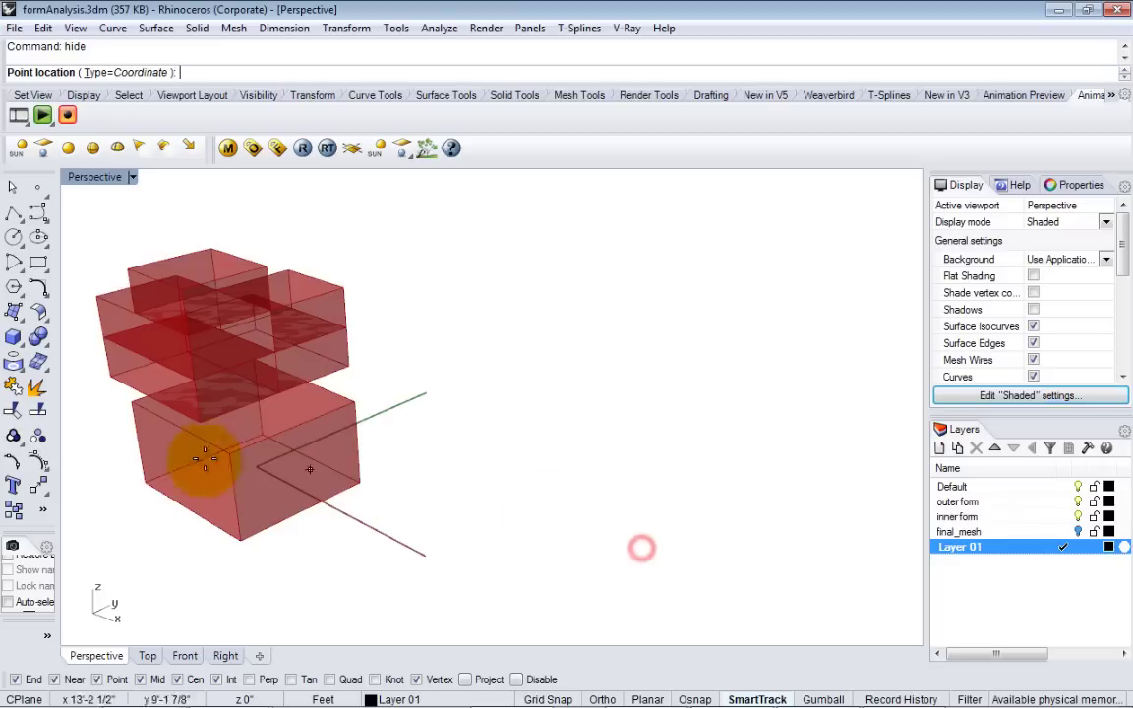
left_click(387, 513)
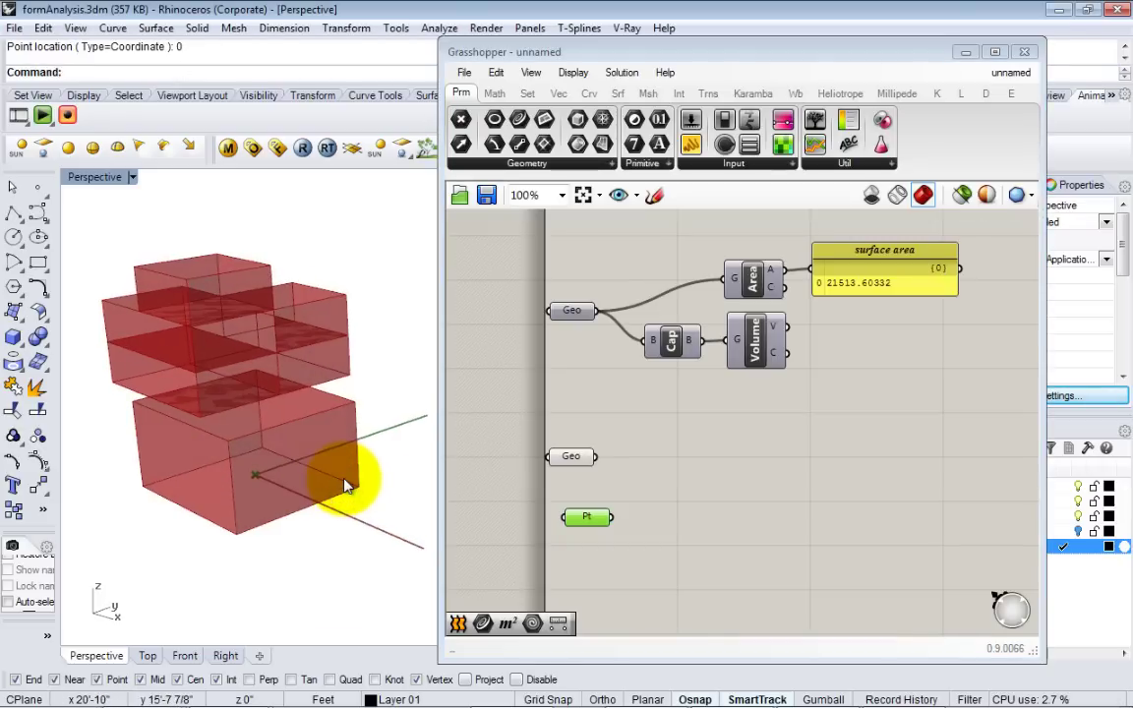
scroll(295, 472, "up", 5)
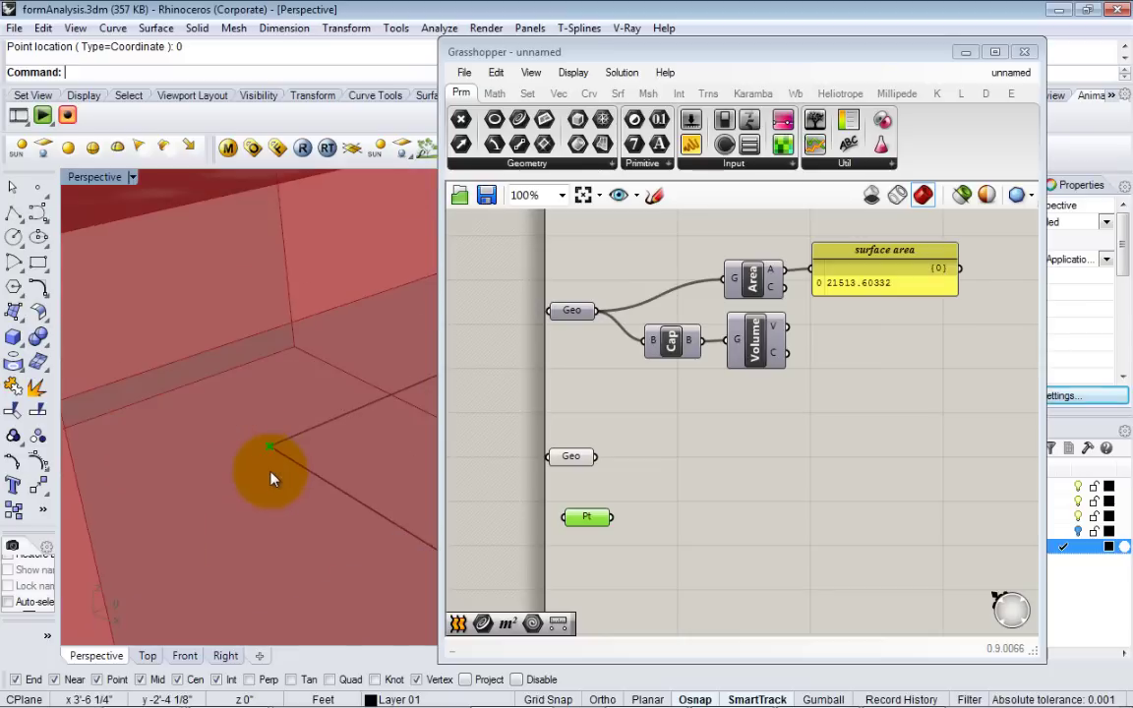
scroll(272, 479, "down", 5)
right_click_drag(270, 468, 271, 536)
scroll(273, 416, "up", 5)
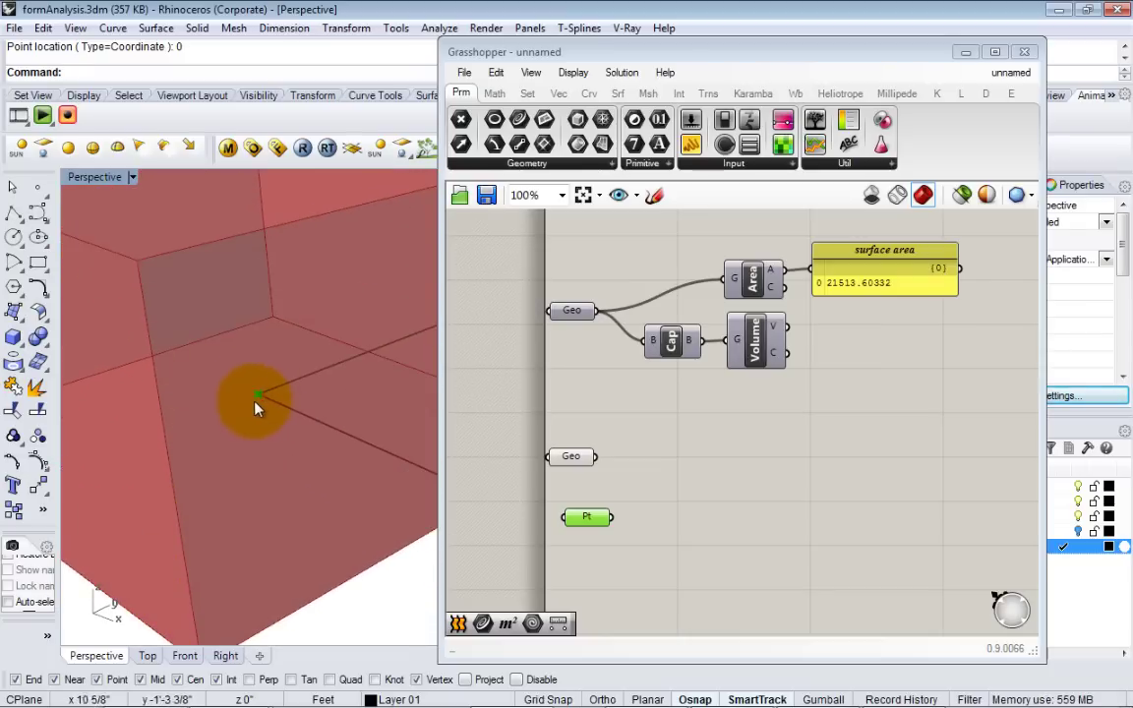
scroll(256, 405, "down", 5)
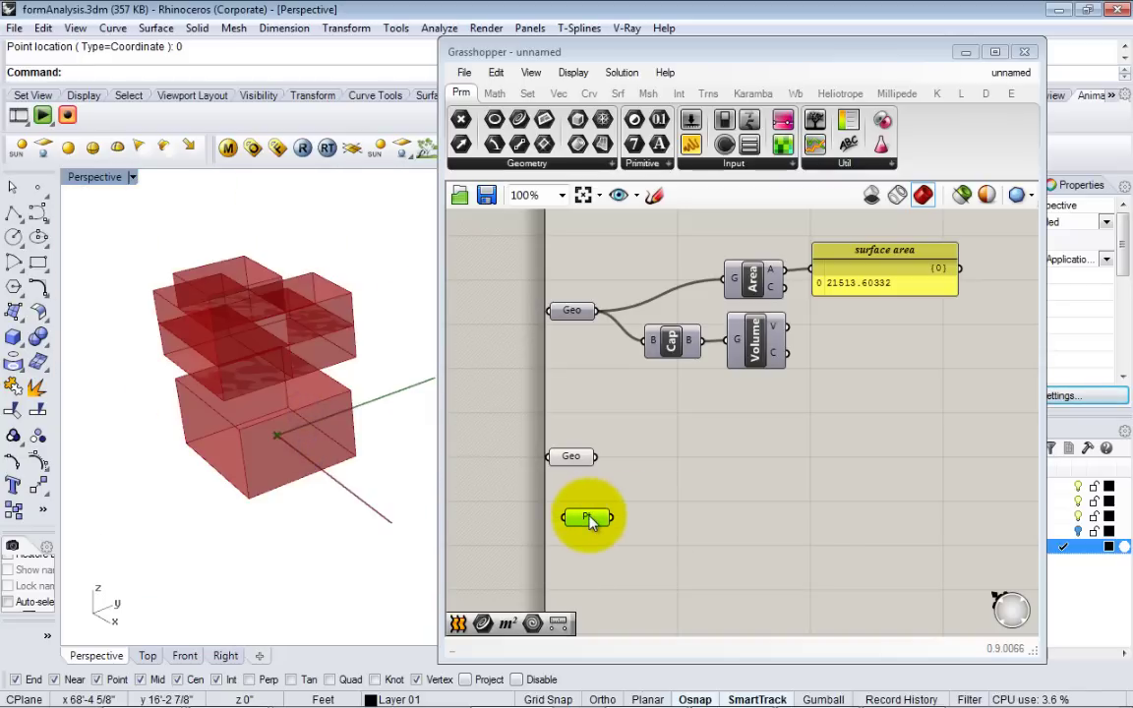
Step: Align the lower Geo parameter and the Pt parameter in one column, with Geo directly above Pt
left_click_drag(591, 521, 584, 528)
left_click_drag(574, 457, 583, 476)
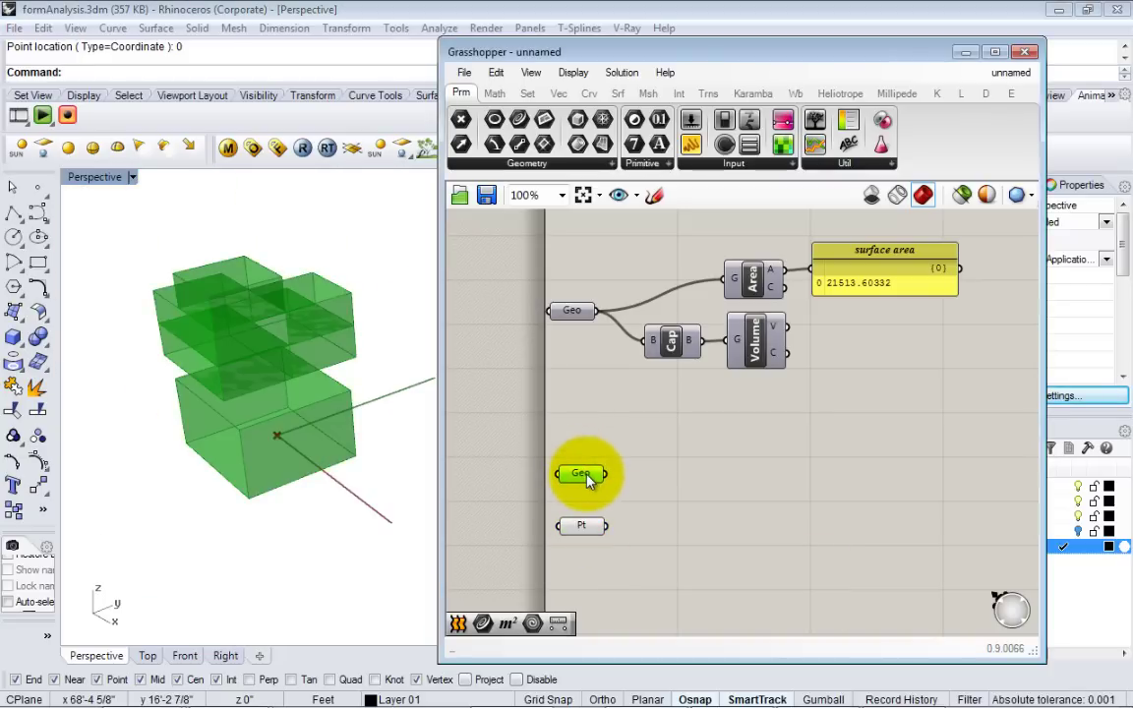
left_click(586, 435)
right_click_drag(594, 448, 568, 435)
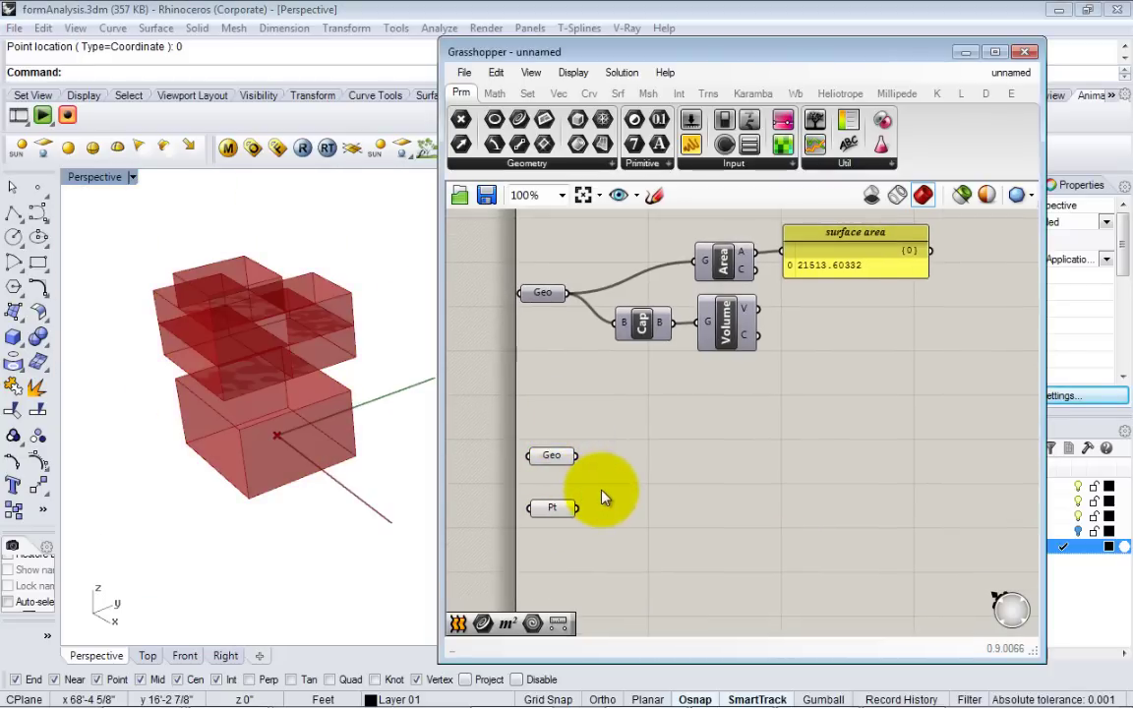
left_click(563, 508)
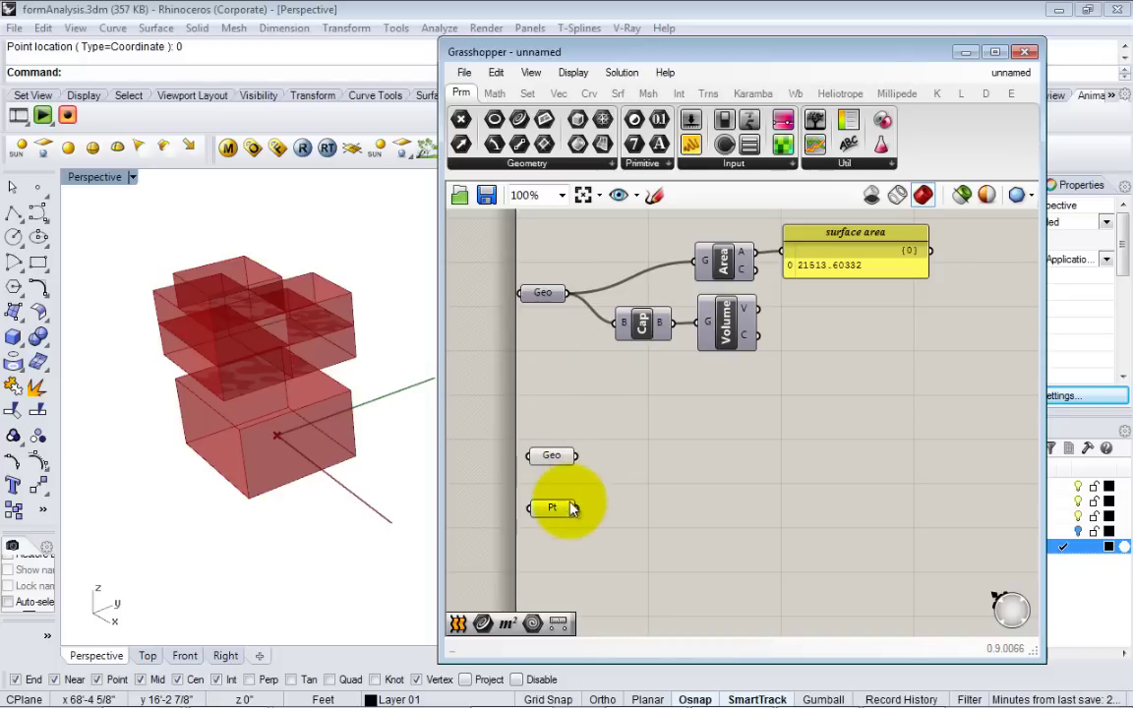
left_click(553, 455, "shift")
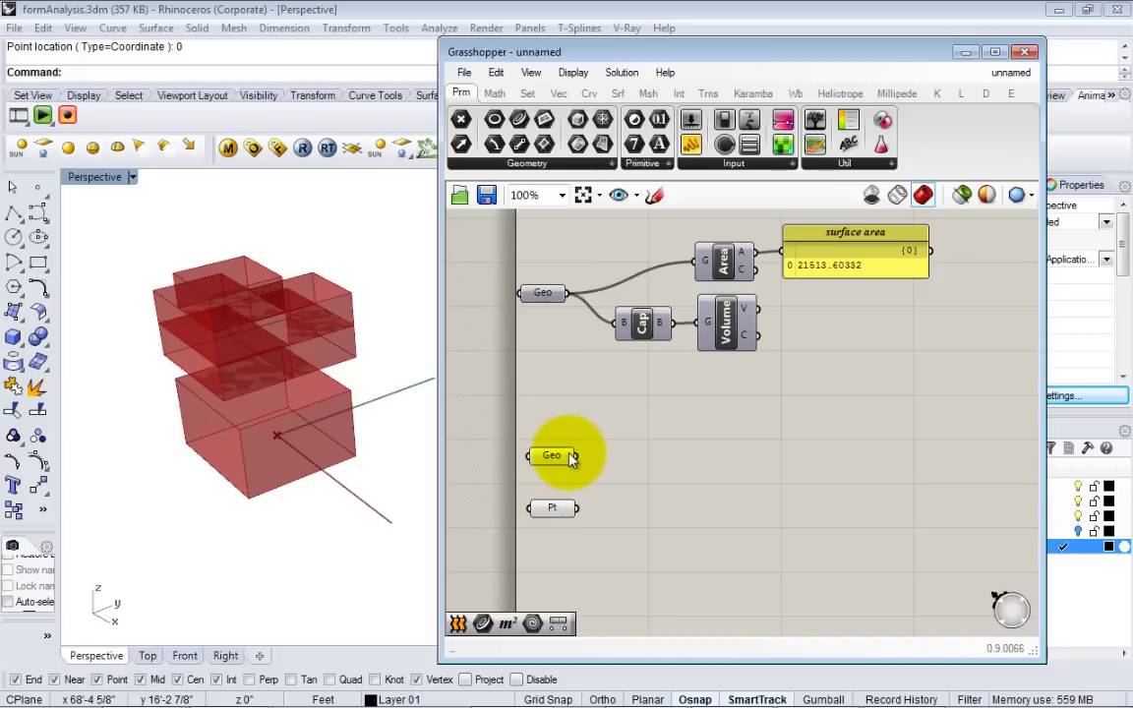
Step: Add a Brep Closest Point component beside the lower Geo and Pt parameters
mouse_move(553, 458)
right_mouse_down()
mouse_move(508, 470)
mouse_move(511, 482)
right_mouse_up()
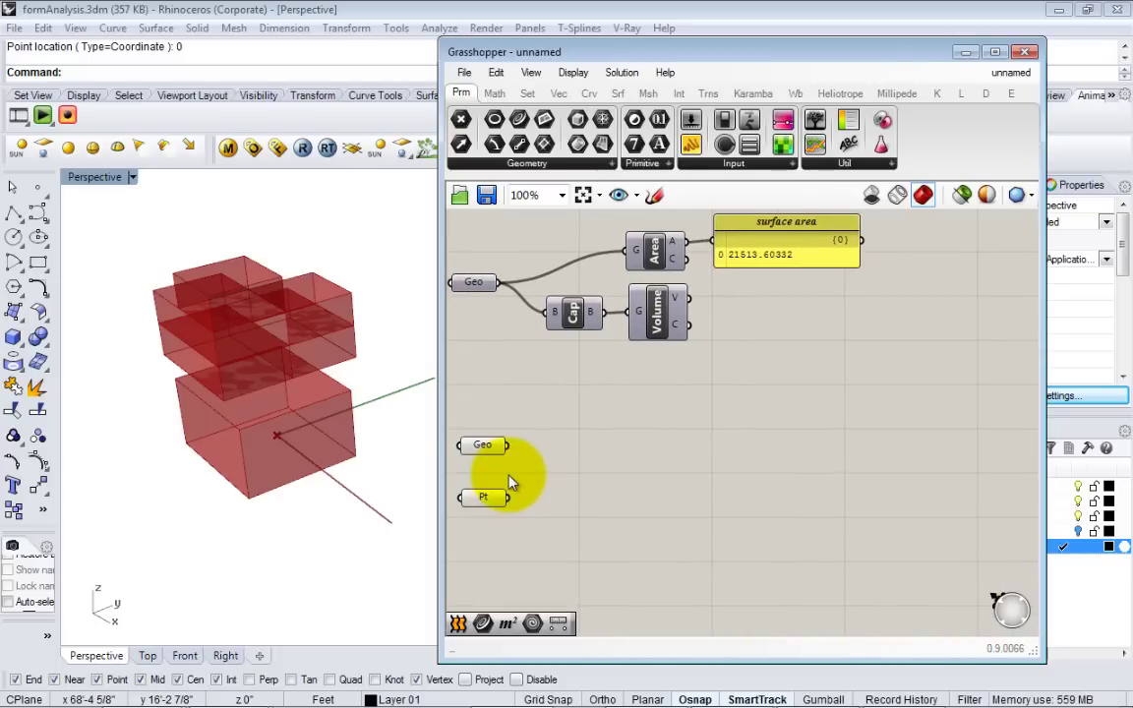
left_click(590, 536)
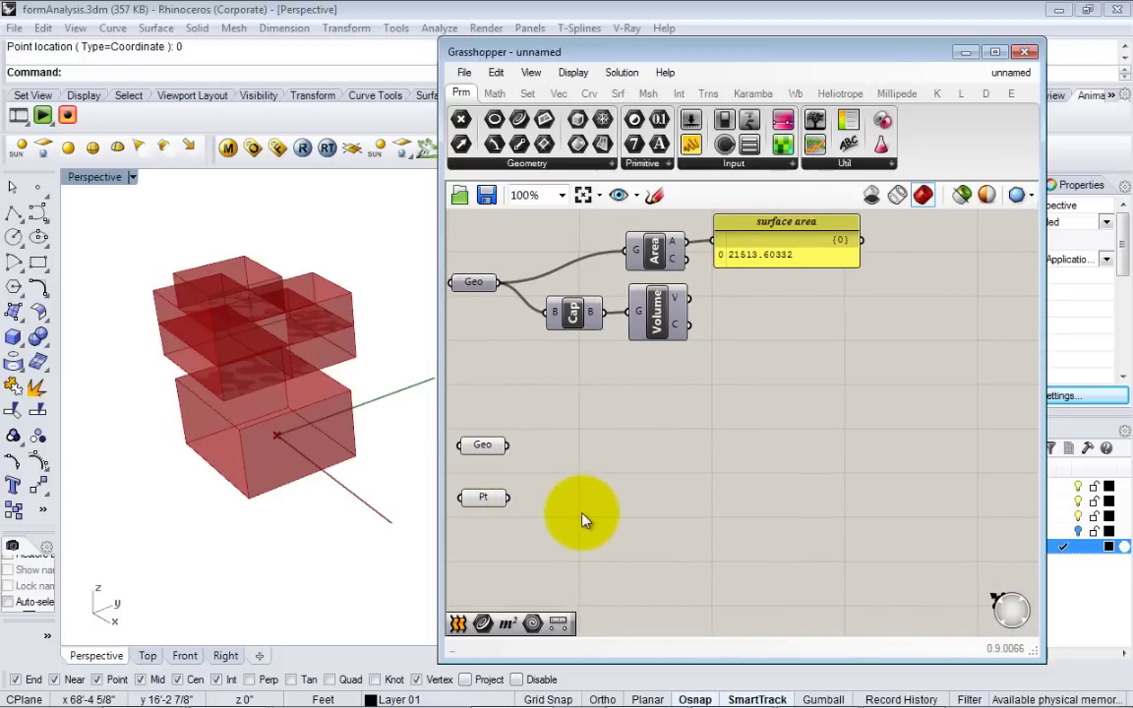
right_click_drag(575, 507, 578, 505)
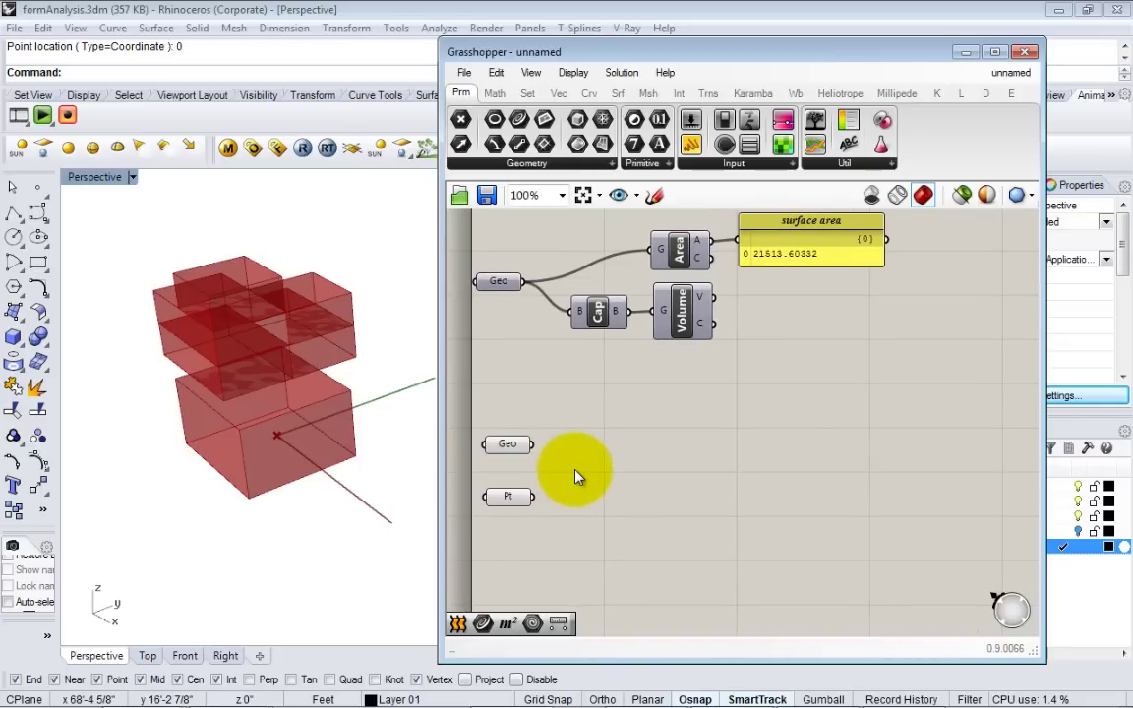
double_click(576, 469)
double_click(606, 470)
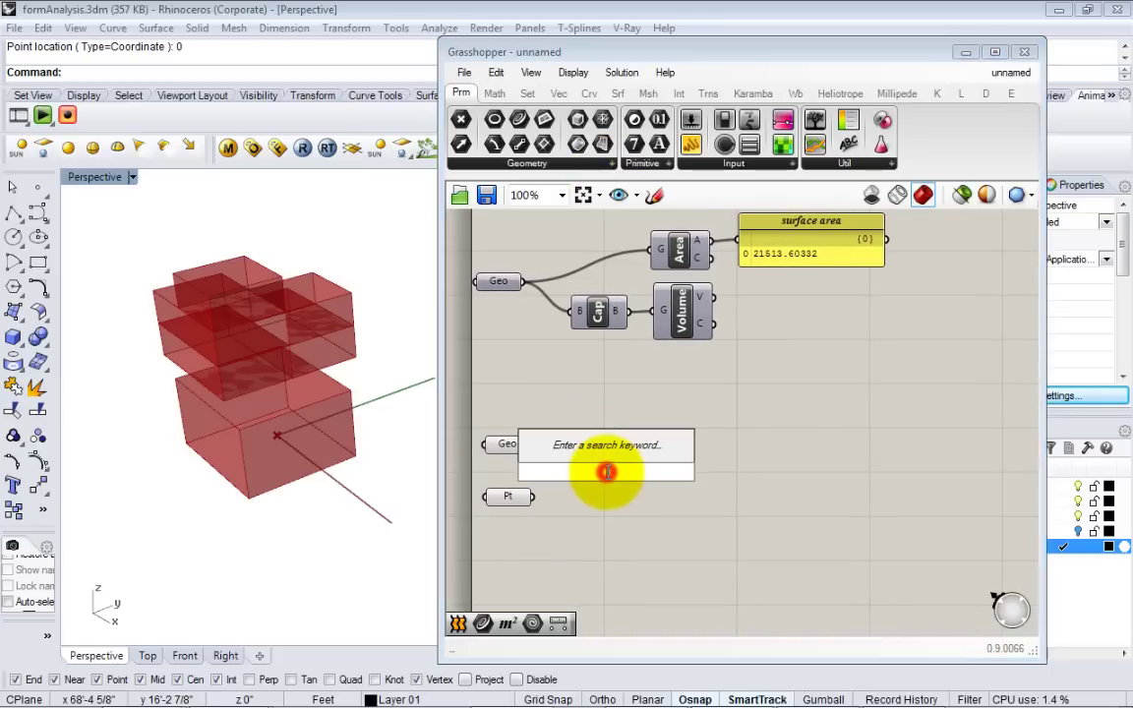
type("close")
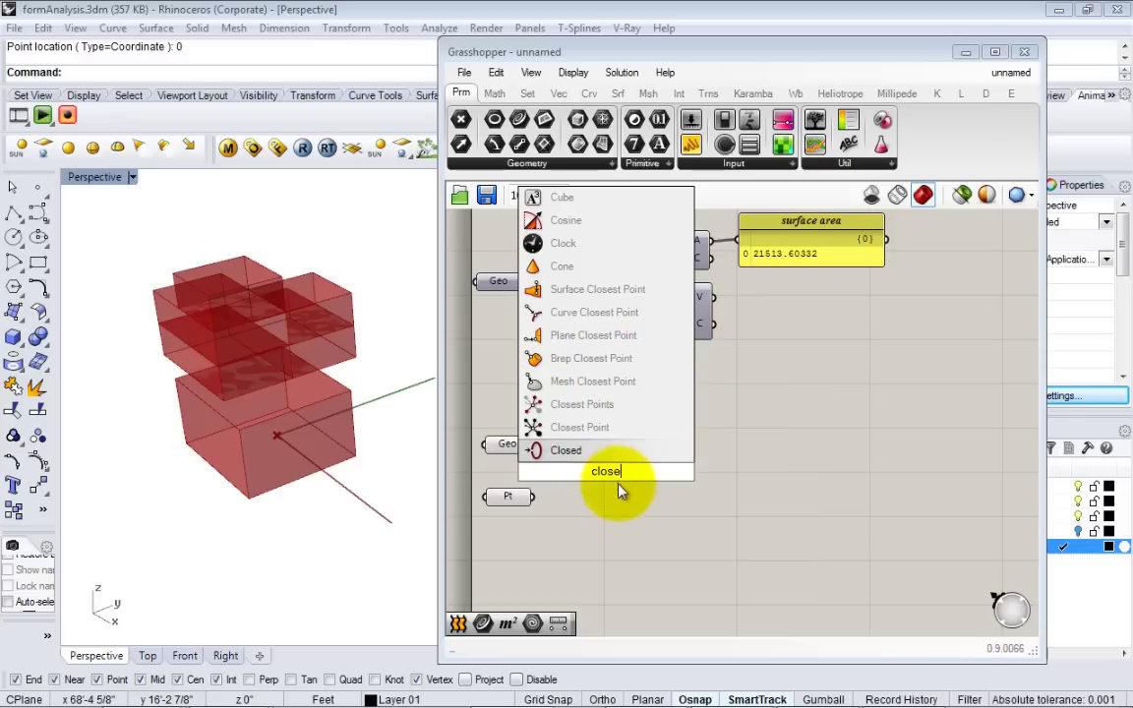
type("st")
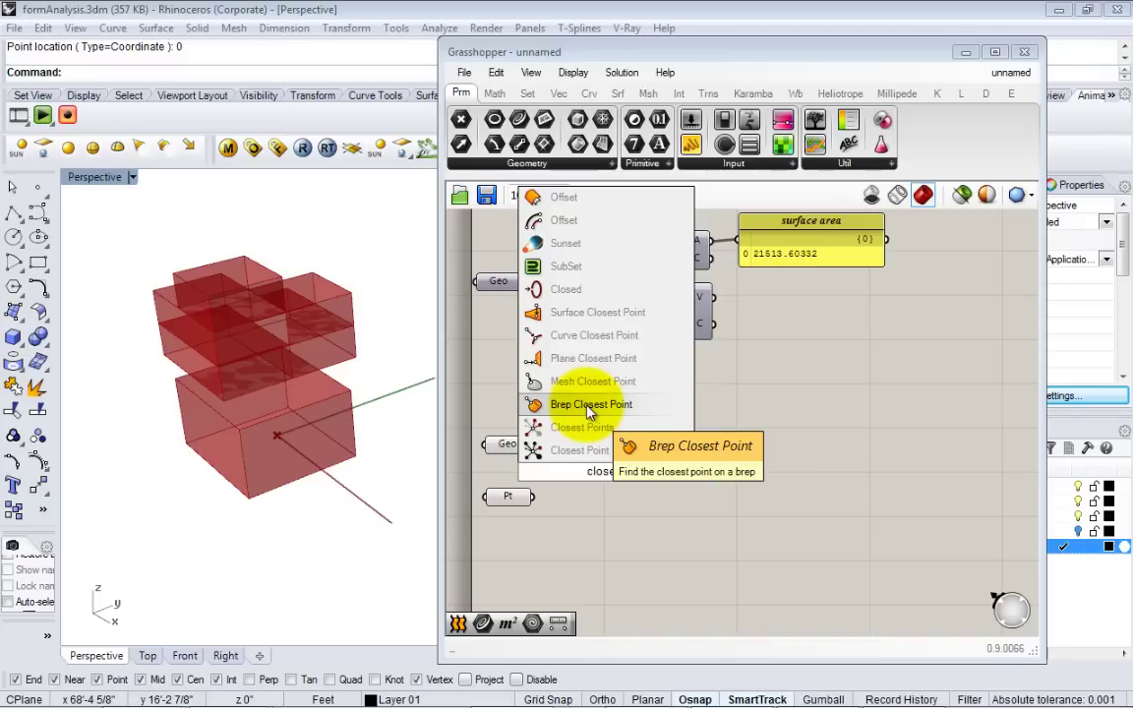
left_click(588, 412)
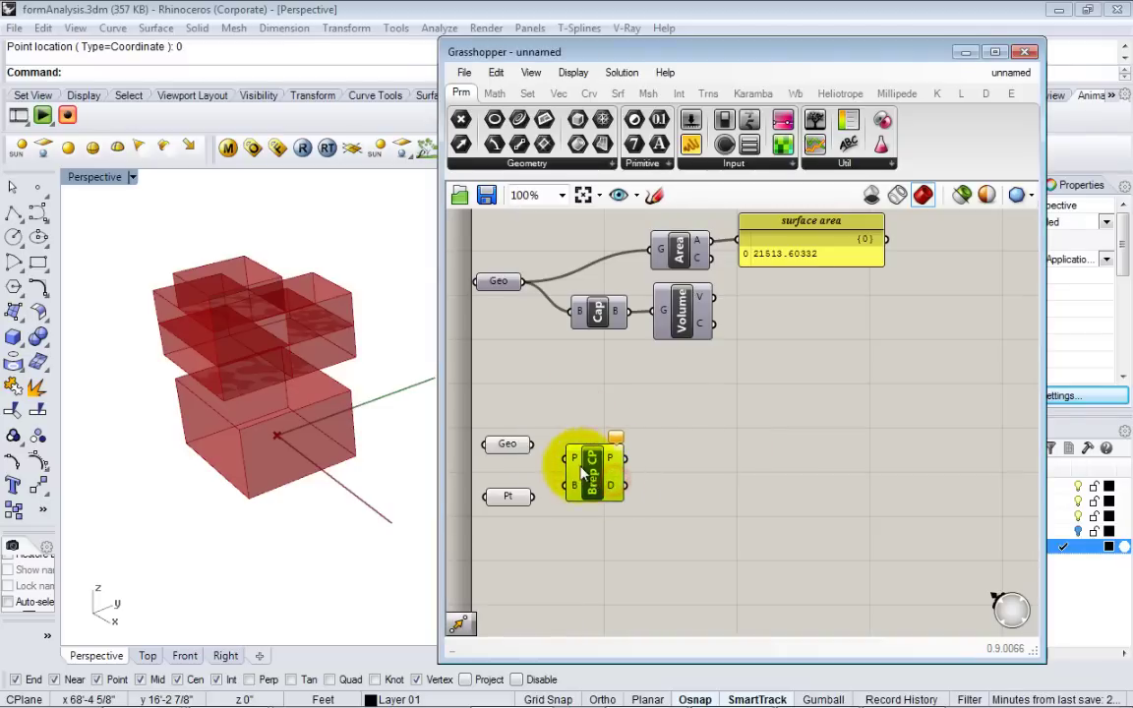
left_click_drag(608, 478, 619, 478)
left_click(757, 525)
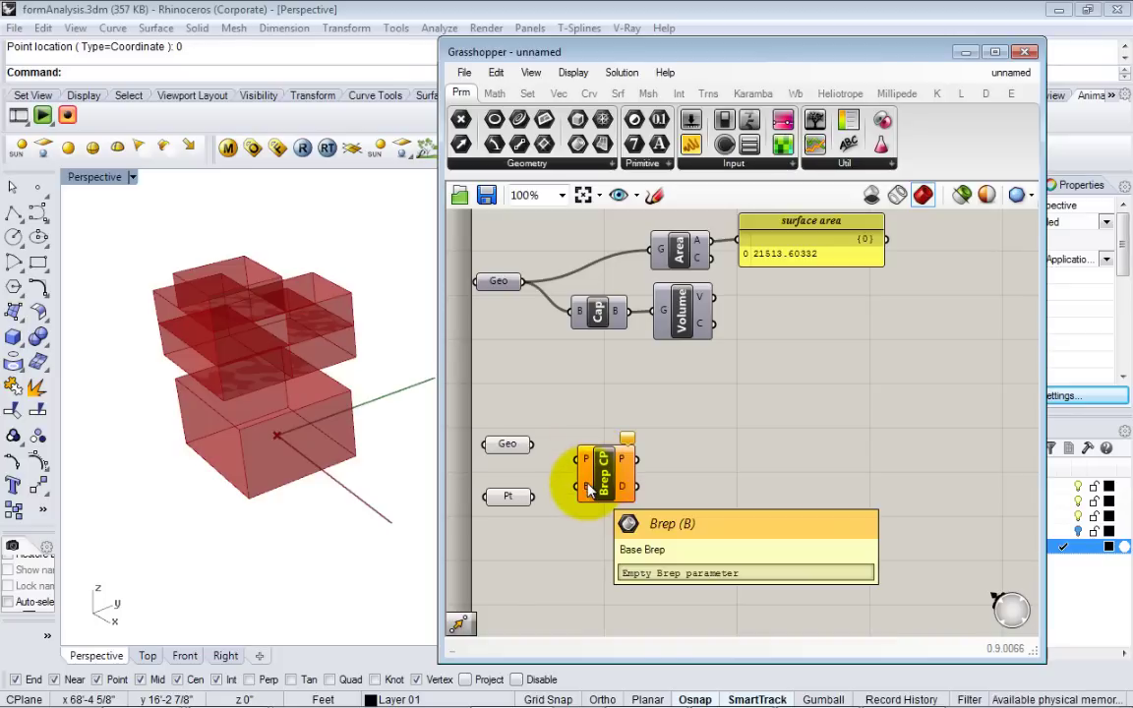
Step: Connect the lower Geo parameter to the brep input of Brep CP and the Pt parameter to its point input
left_click_drag(604, 477, 606, 467)
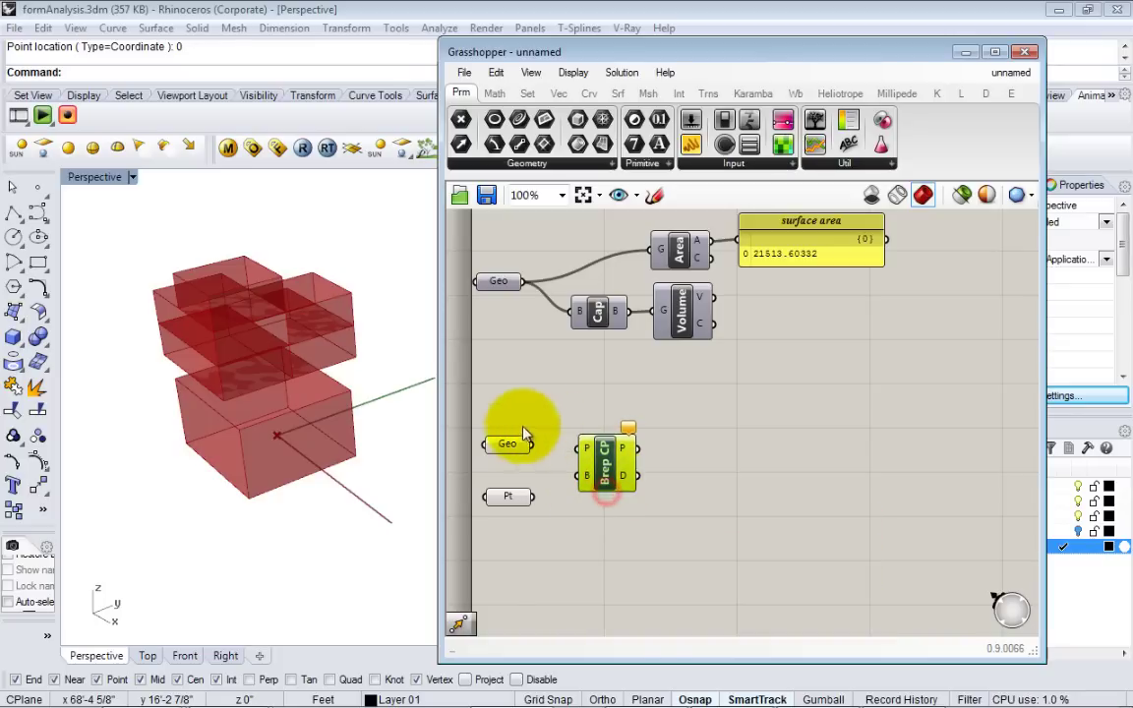
mouse_move(534, 444)
left_mouse_down()
mouse_move(583, 476)
mouse_move(540, 504)
mouse_move(579, 450)
mouse_move(592, 471)
left_mouse_up()
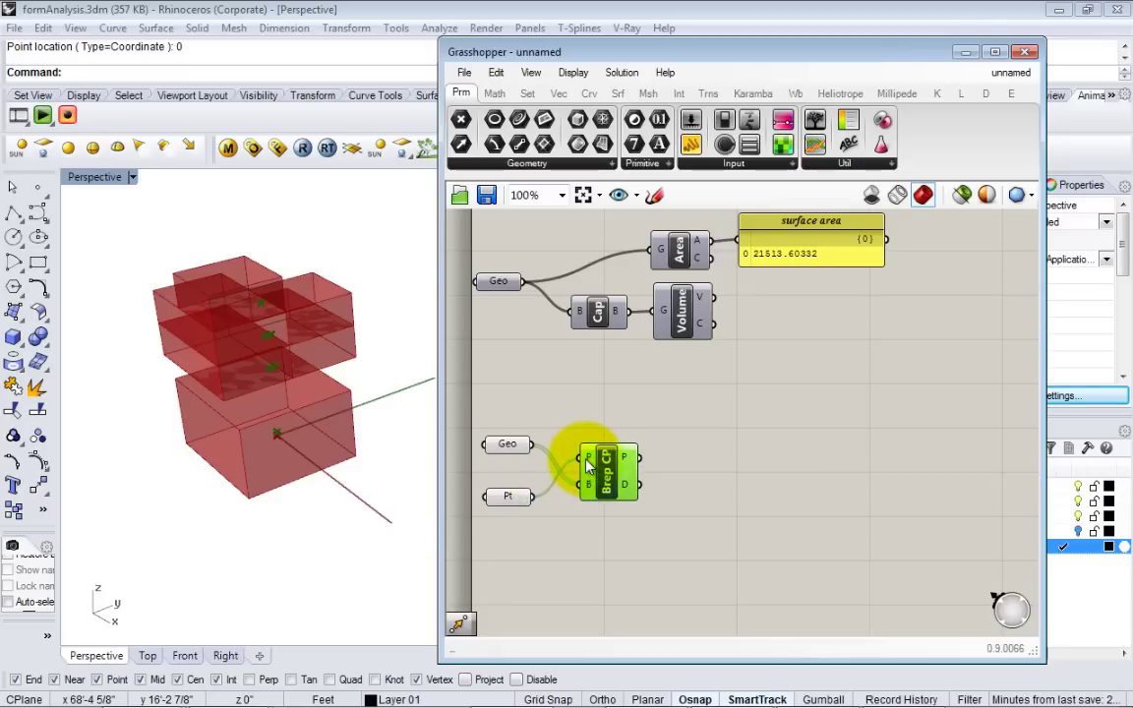
right_click_drag(218, 480, 208, 352)
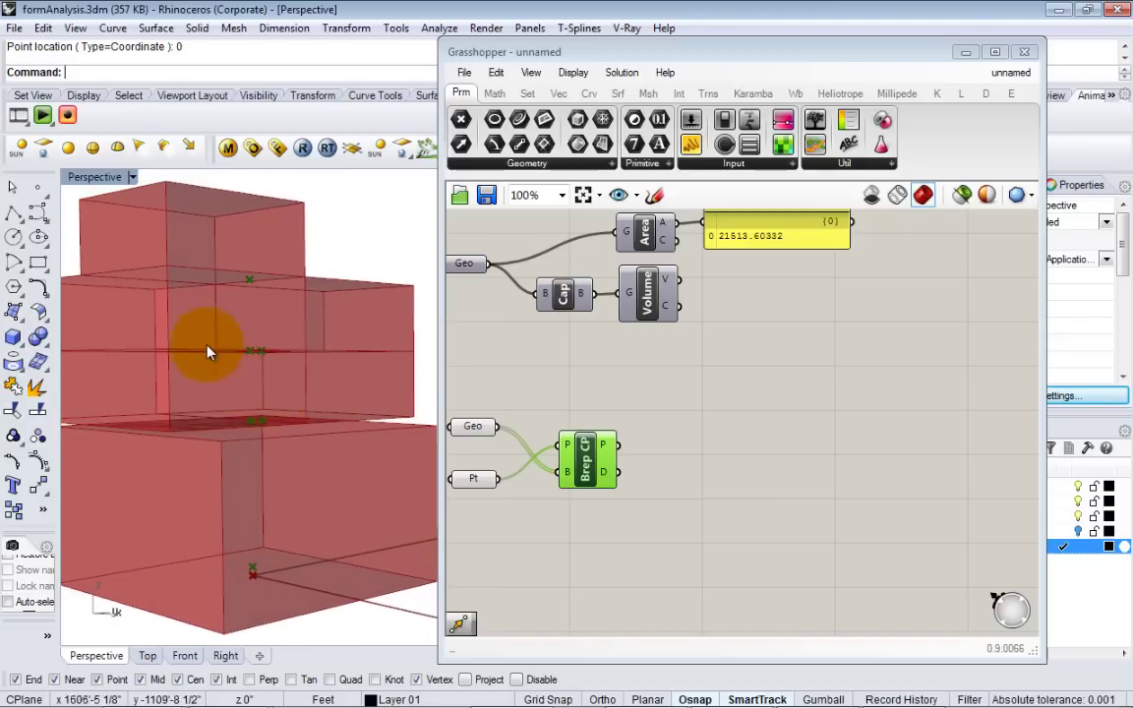
scroll(330, 379, "down", 3)
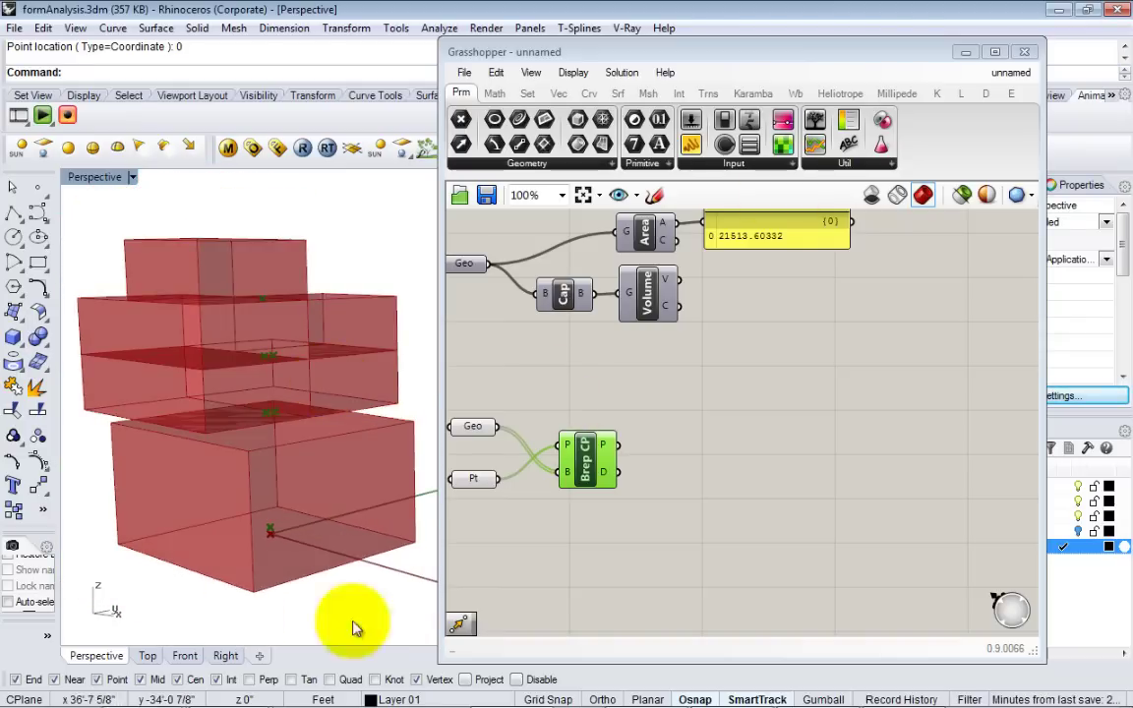
scroll(265, 379, "up", 2)
right_click_drag(241, 362, 267, 344)
scroll(275, 368, "down", 4)
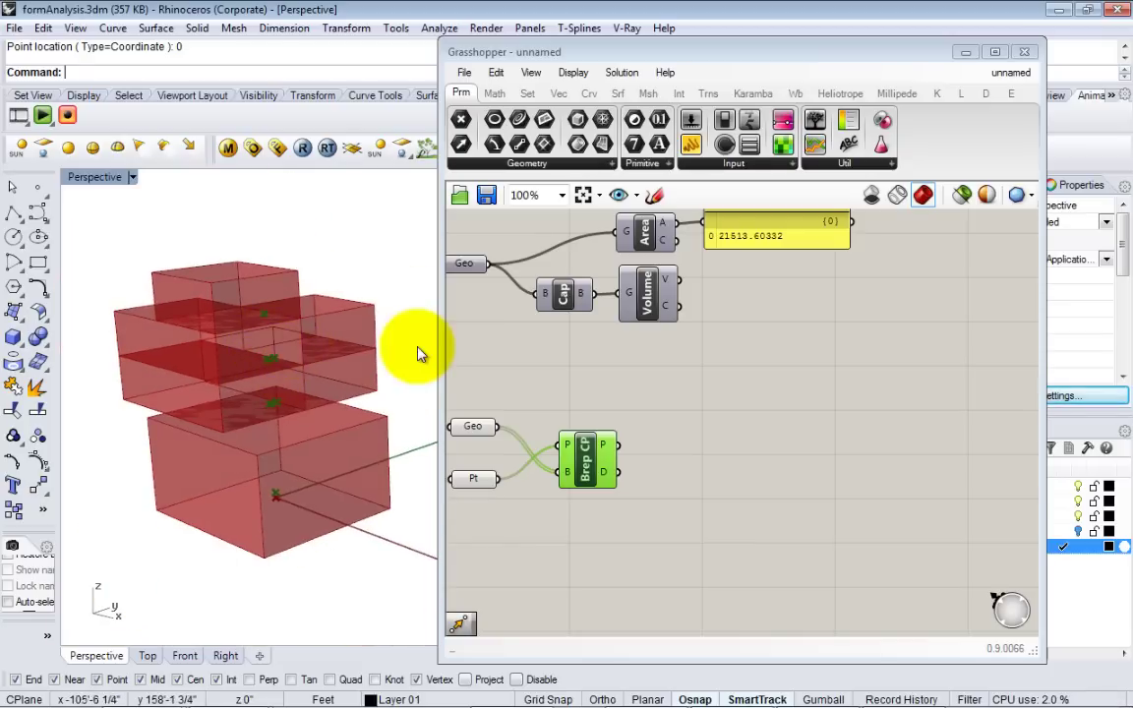
Step: Examine the closest points that Brep CP returns at its Point output
right_click_drag(417, 411, 390, 425)
right_click_drag(741, 490, 784, 481)
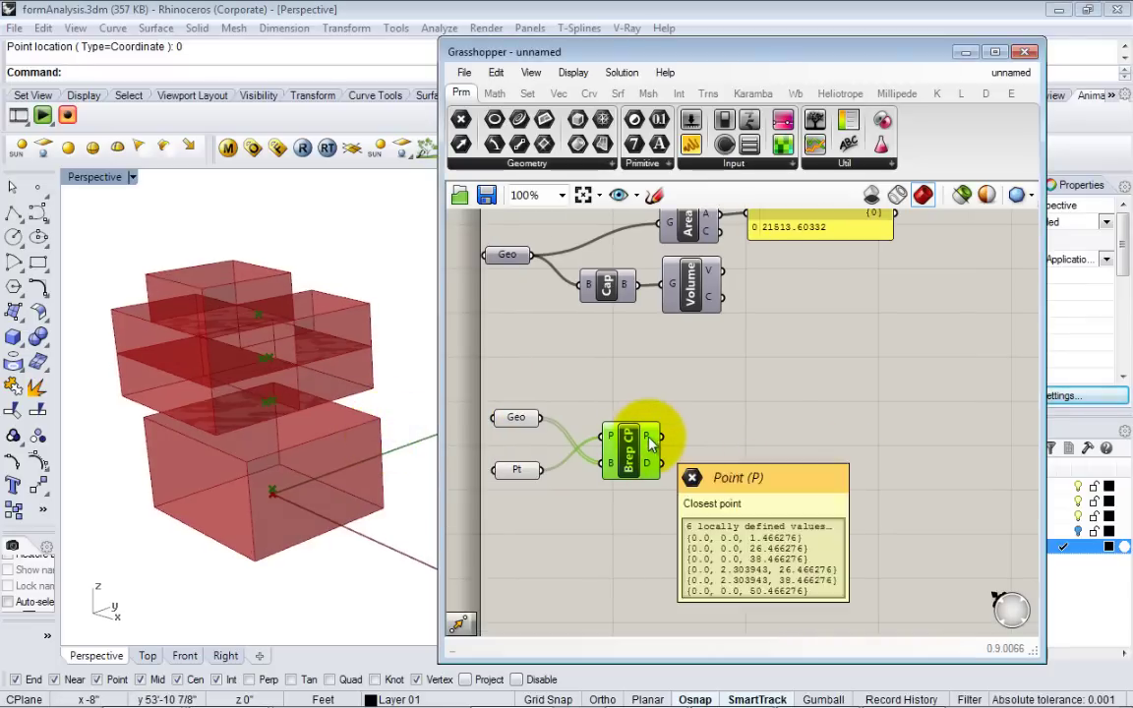
left_click_drag(635, 451, 636, 456)
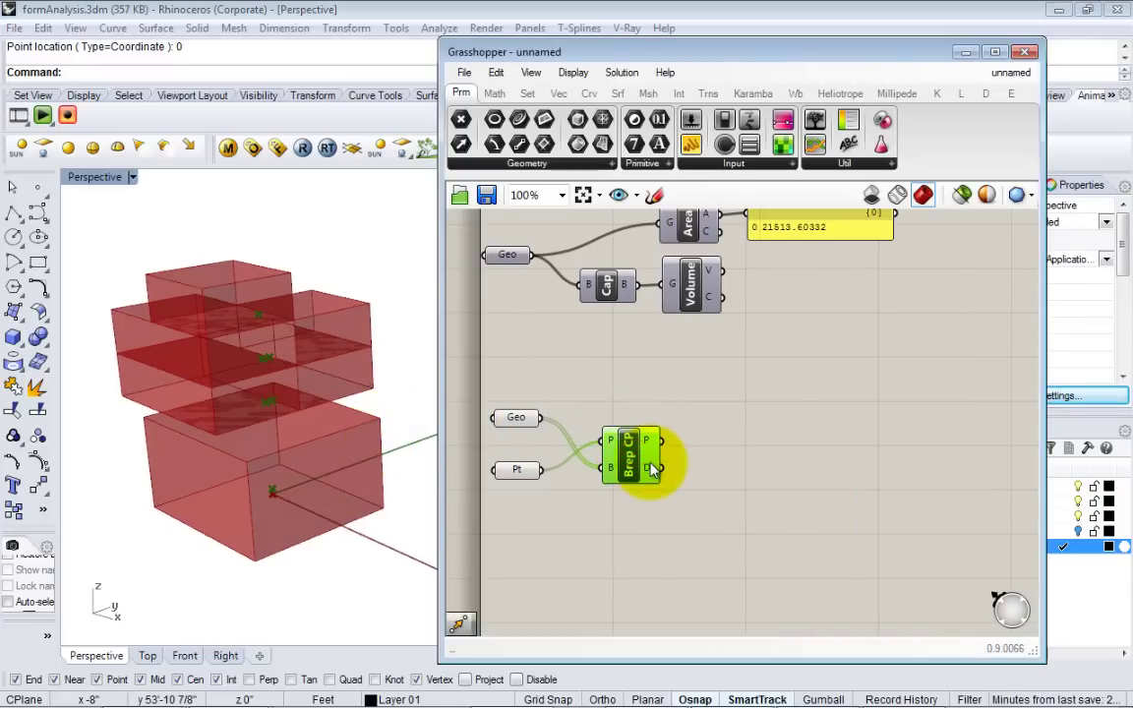
mouse_move(651, 443)
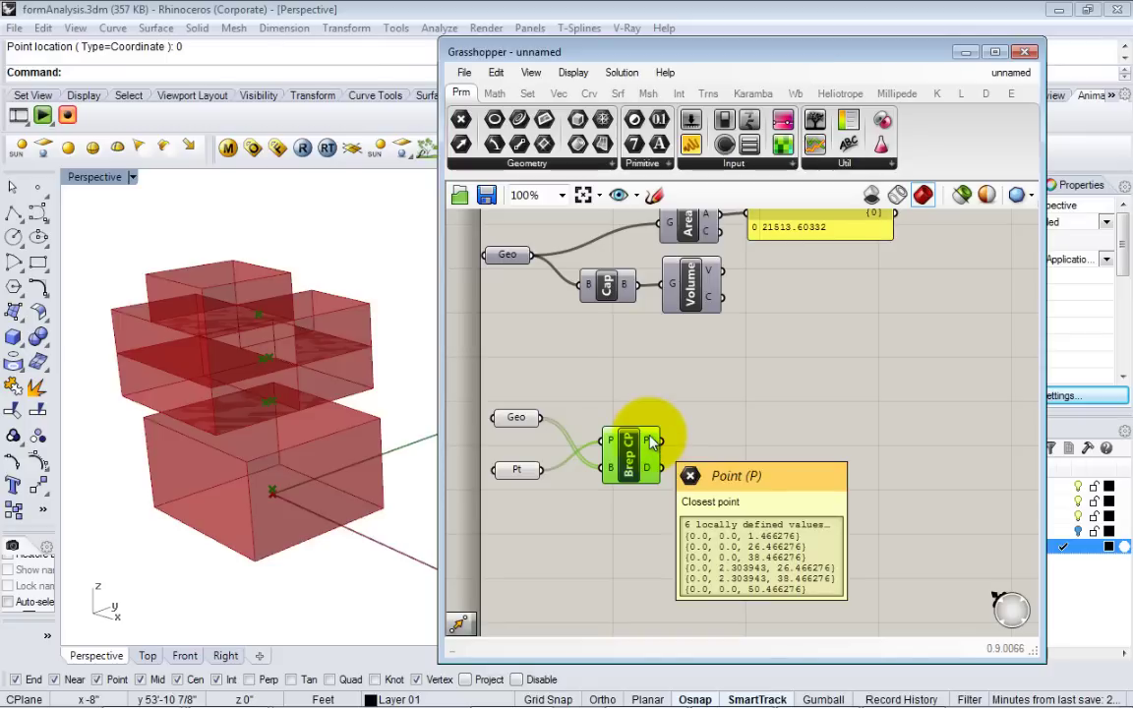
Step: Hide the preview of the lower Geo and Pt parameters, and turn the preview of Geo back on
left_click(536, 496)
left_click_drag(538, 526, 500, 372)
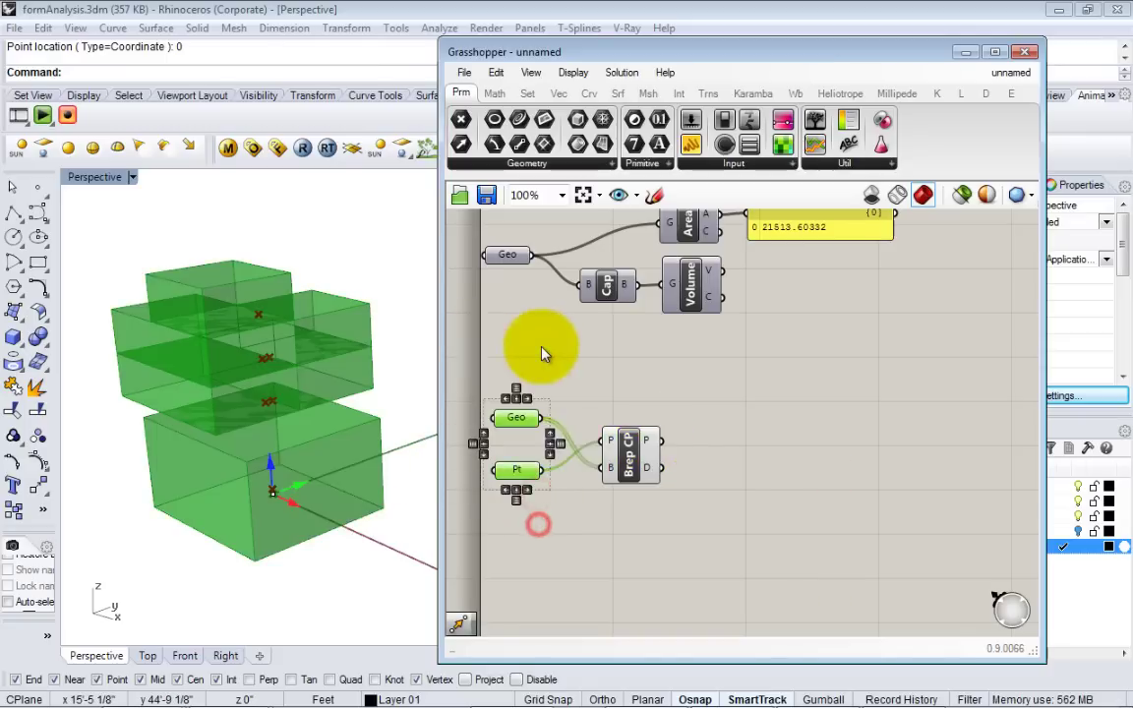
middle_click(541, 346)
left_click(575, 312)
left_click(619, 549)
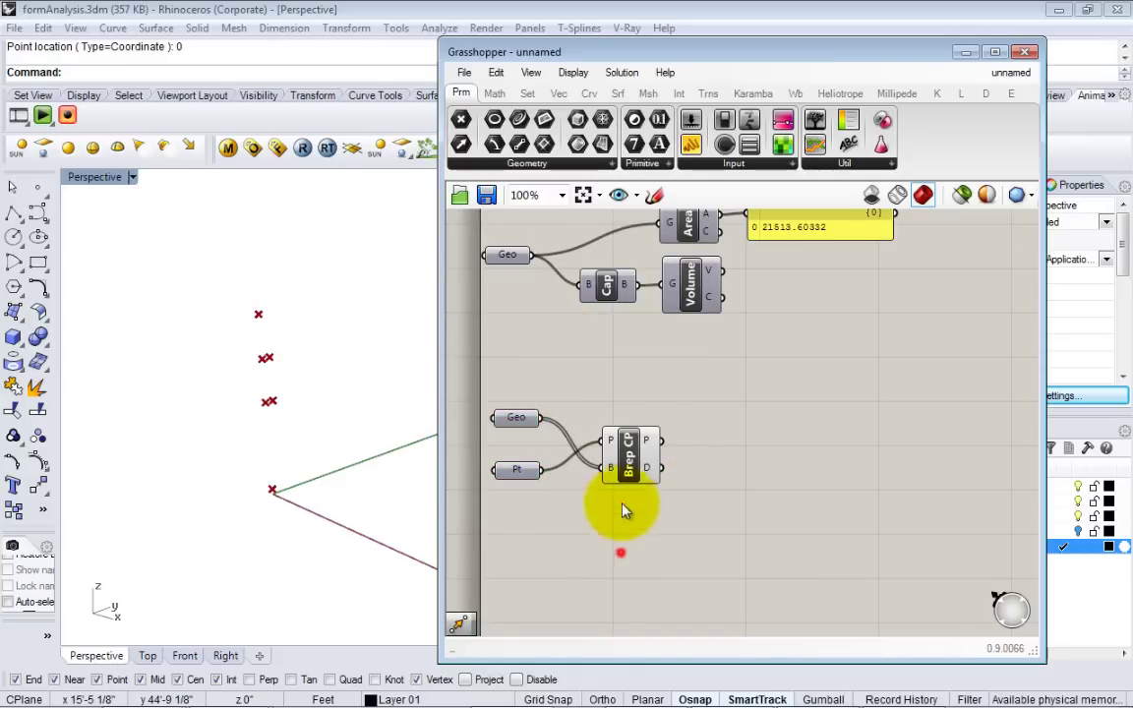
right_click(511, 421)
left_click(571, 334)
right_click_drag(621, 439, 597, 430)
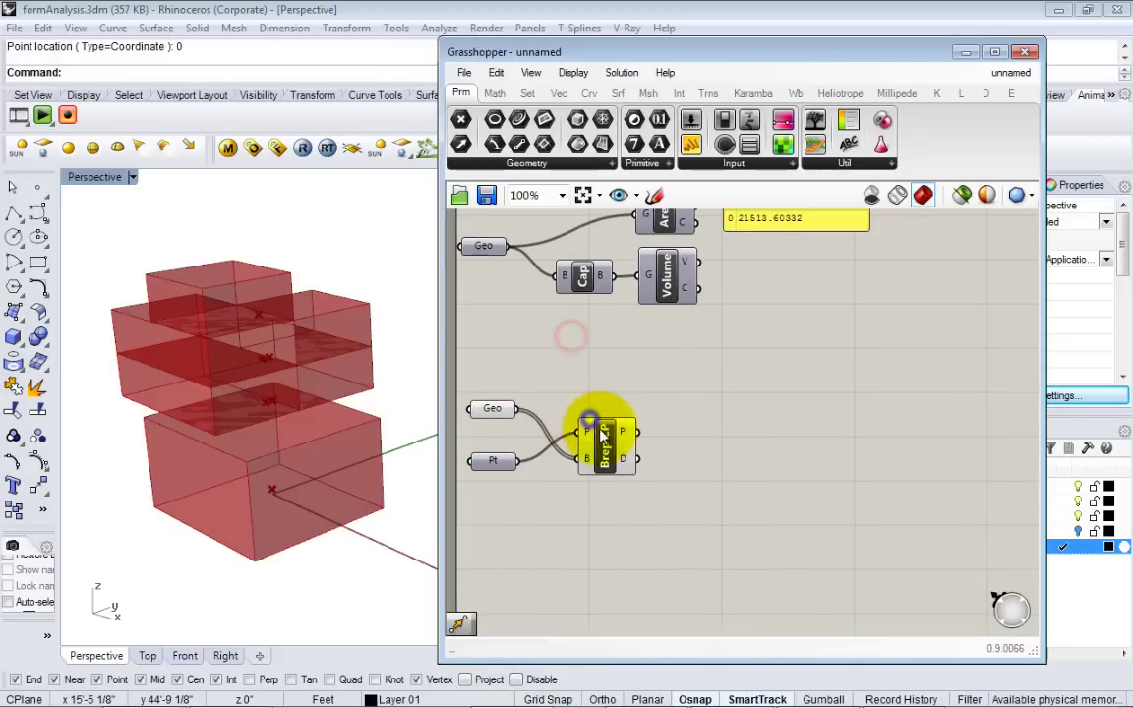
Step: Check the coordinates at Brep CP's Point output and centre the component vertically beside the Geo and Pt parameters
left_click(600, 428)
mouse_move(613, 453)
left_mouse_down()
mouse_move(633, 454)
mouse_move(603, 460)
left_mouse_up()
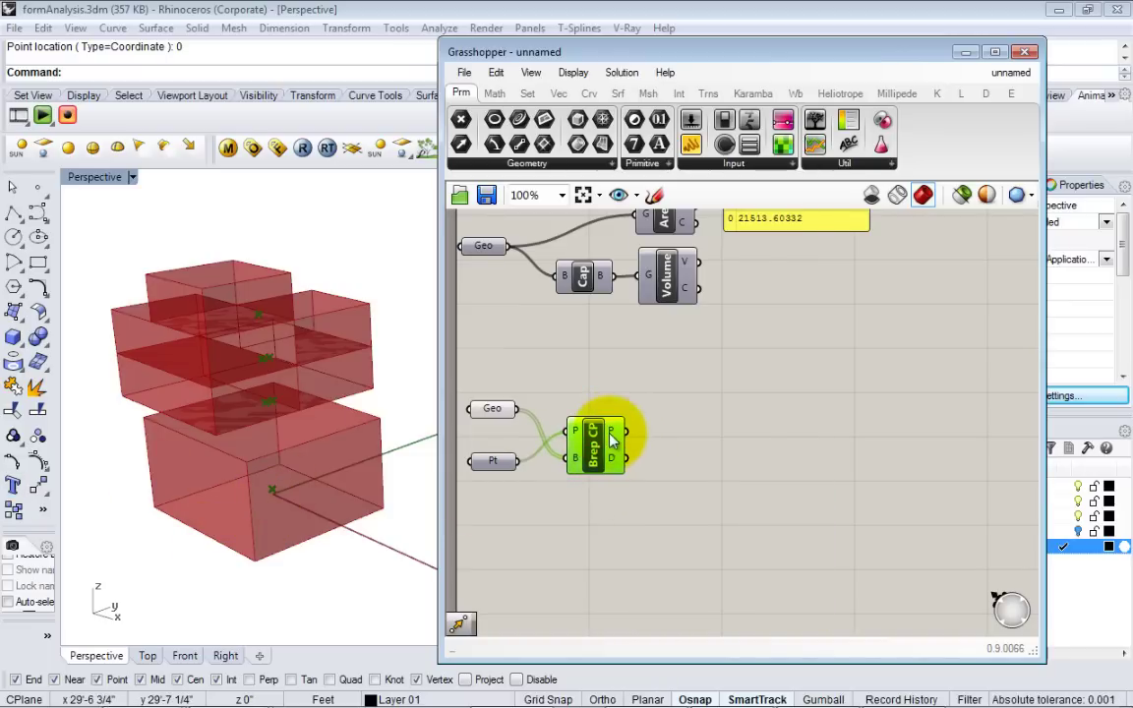
mouse_move(613, 438)
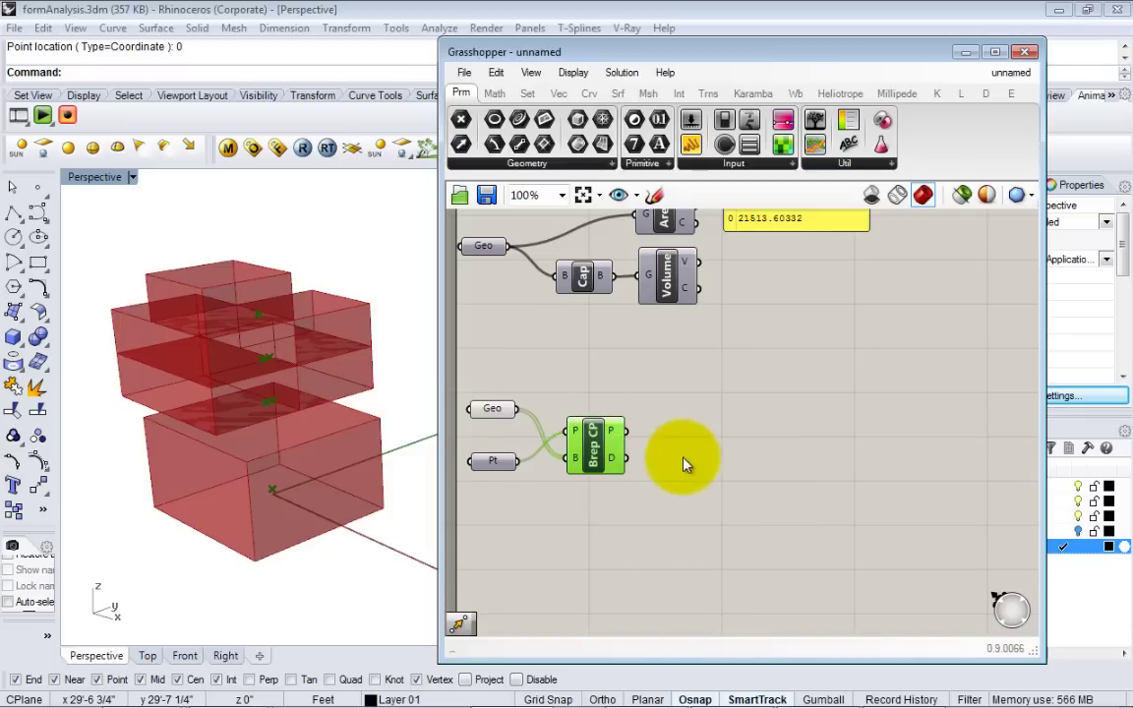
right_click_drag(683, 452, 670, 462)
right_click_drag(484, 477, 506, 477)
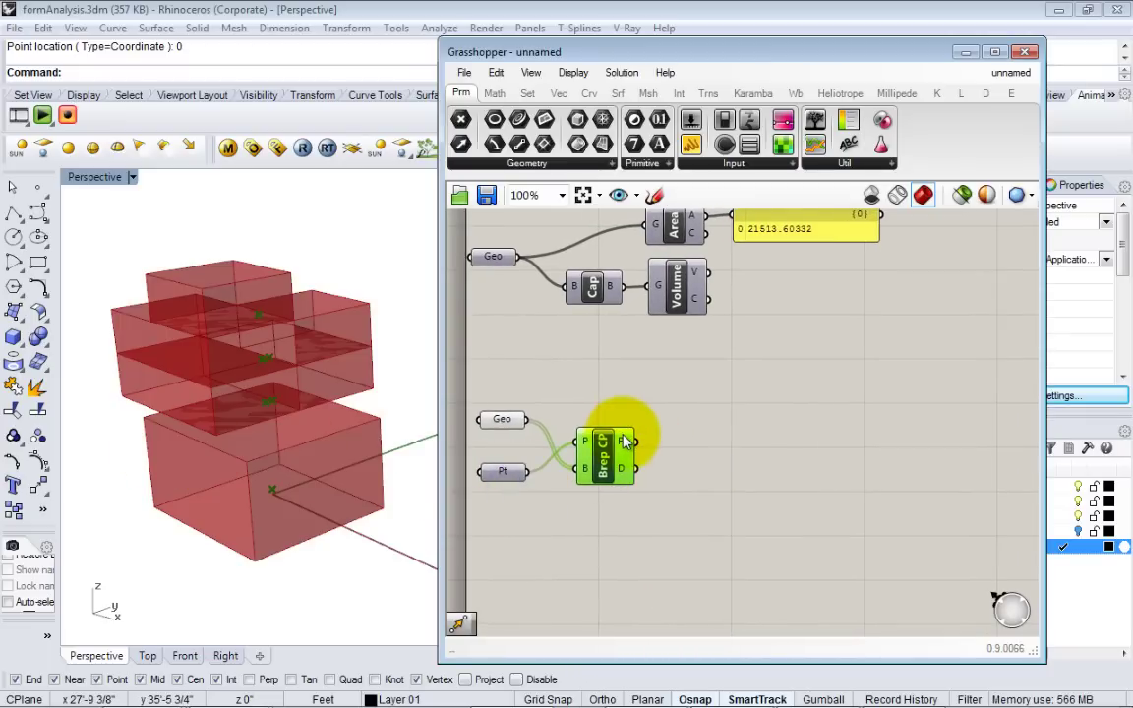
mouse_move(622, 441)
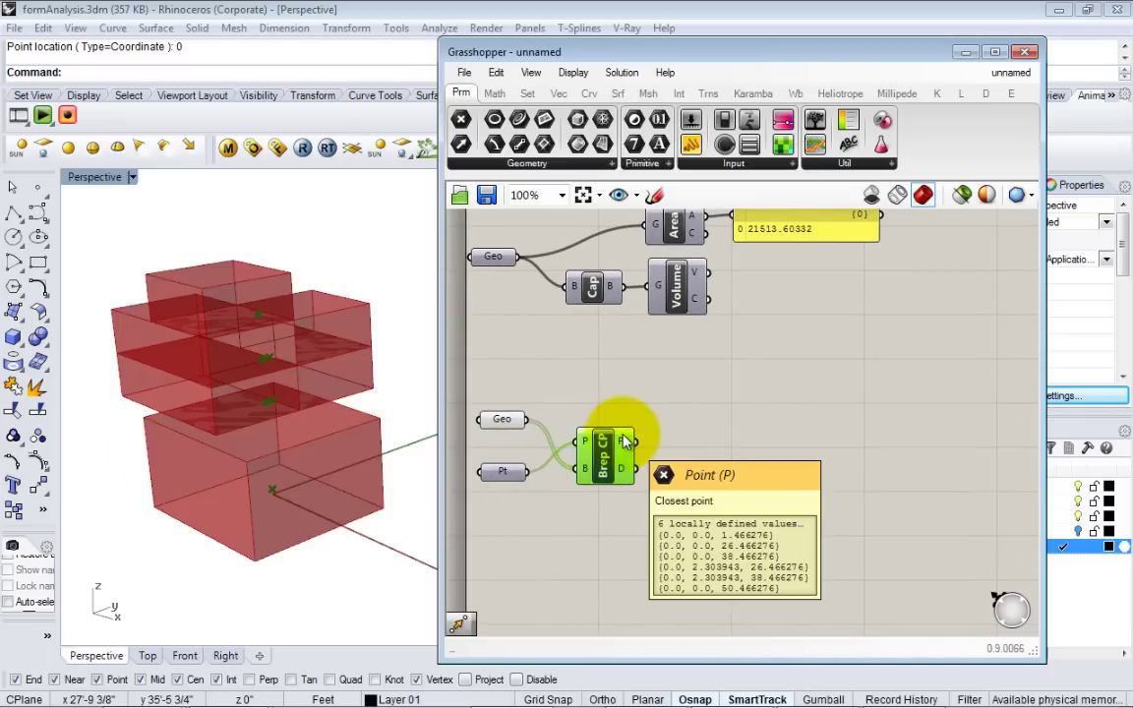
right_click_drag(675, 433, 670, 463)
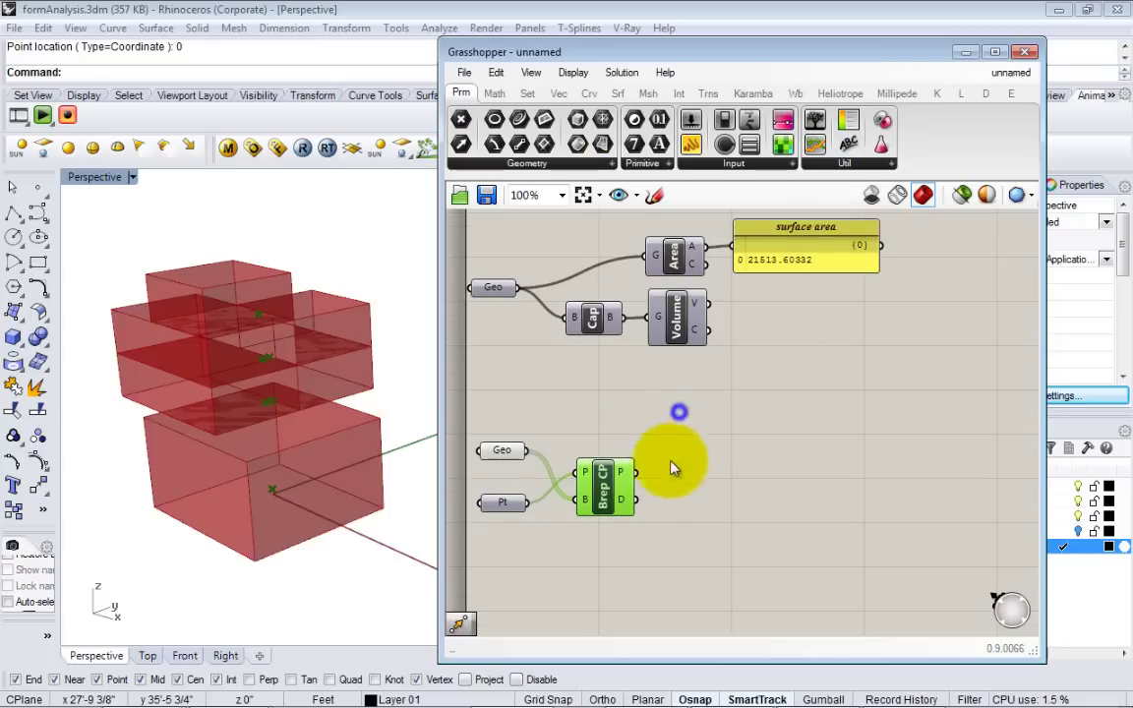
left_click_drag(614, 473, 620, 456)
left_click(754, 485)
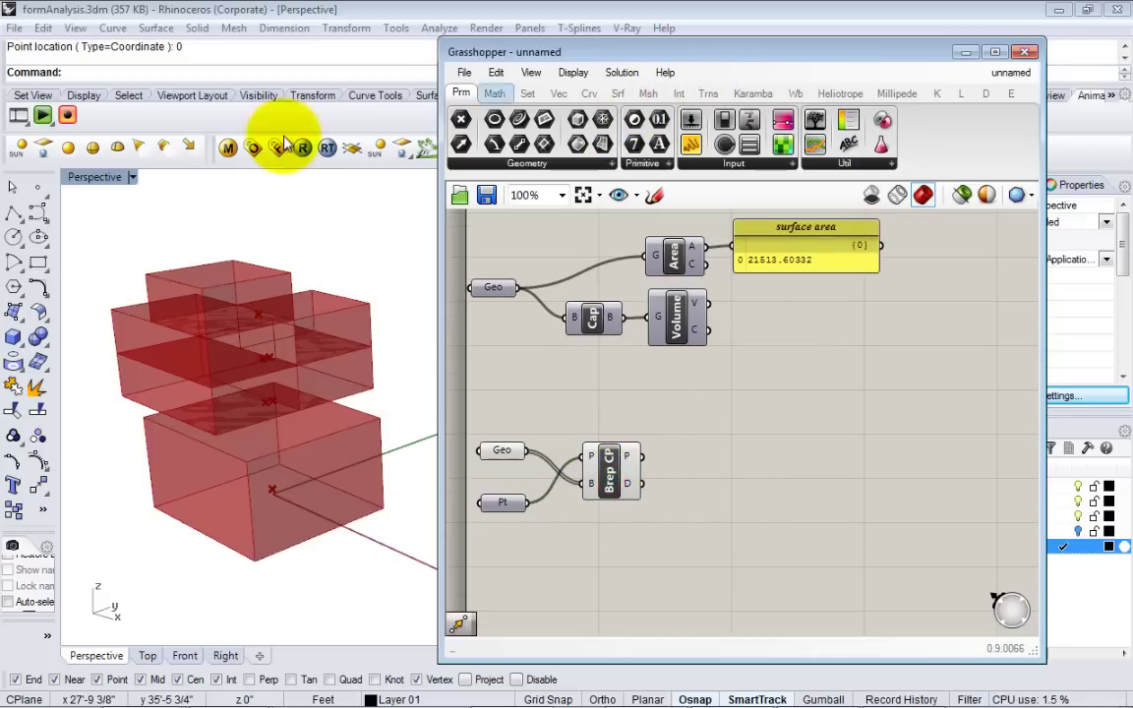
Step: Add a Move component from the Euclidean transforms beside Brep CP
left_click(708, 92)
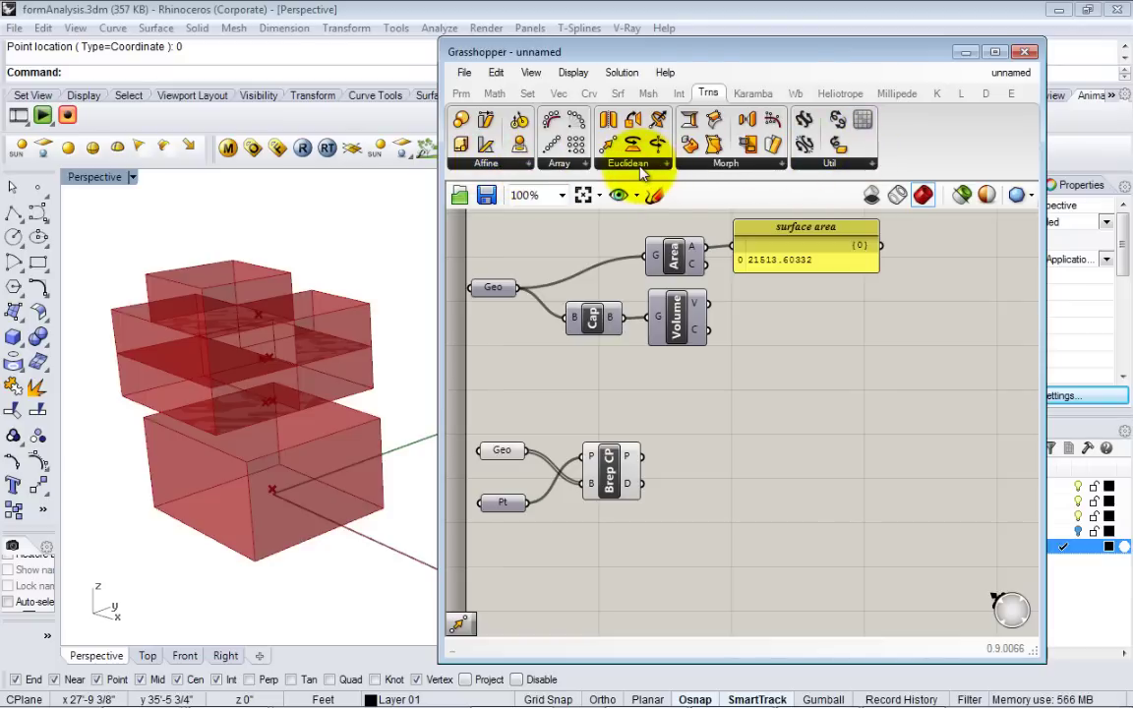
left_click(497, 164)
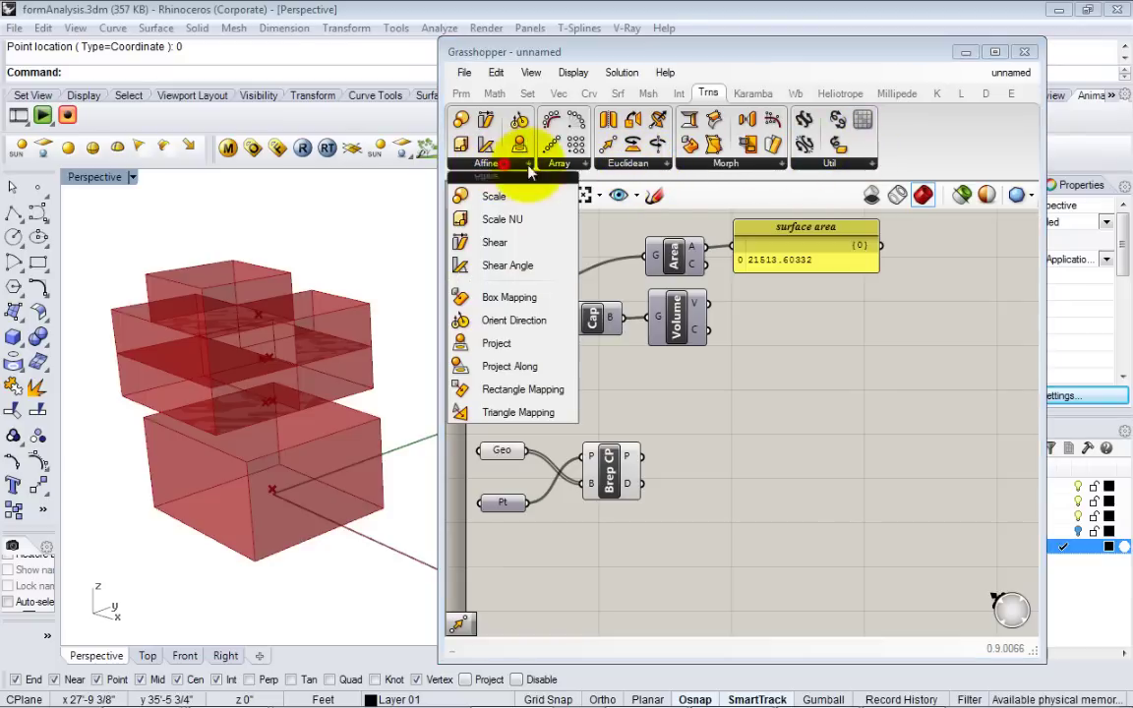
left_click(559, 163)
left_click(639, 169)
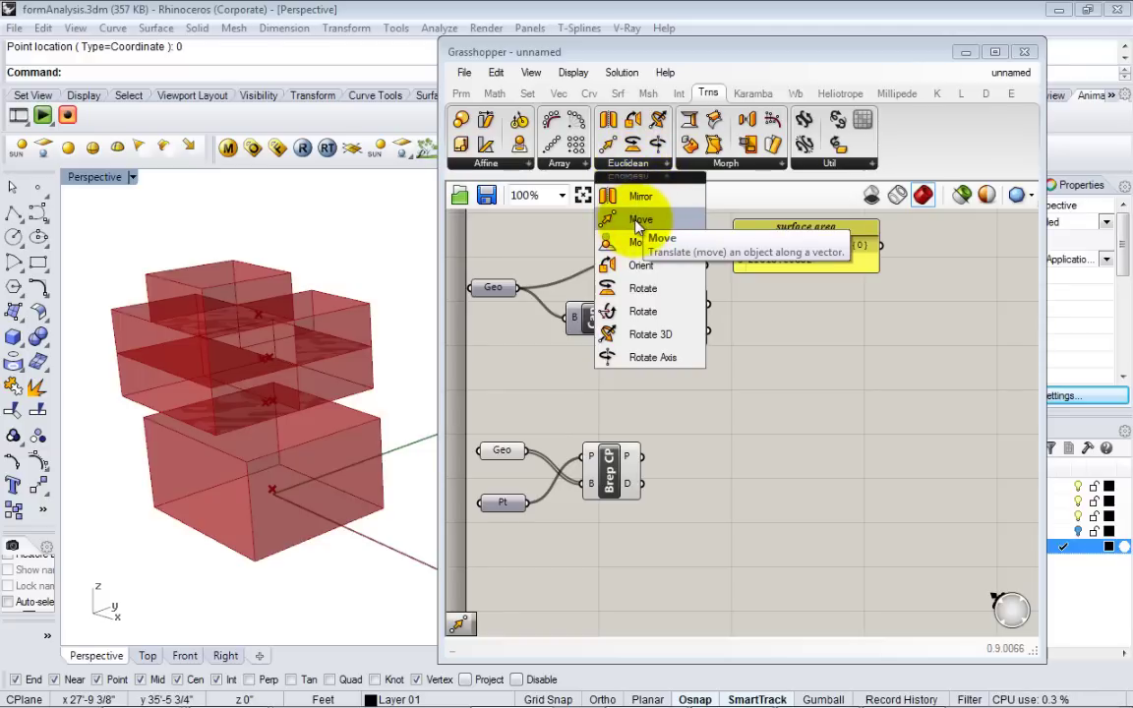
left_click_drag(638, 225, 693, 458)
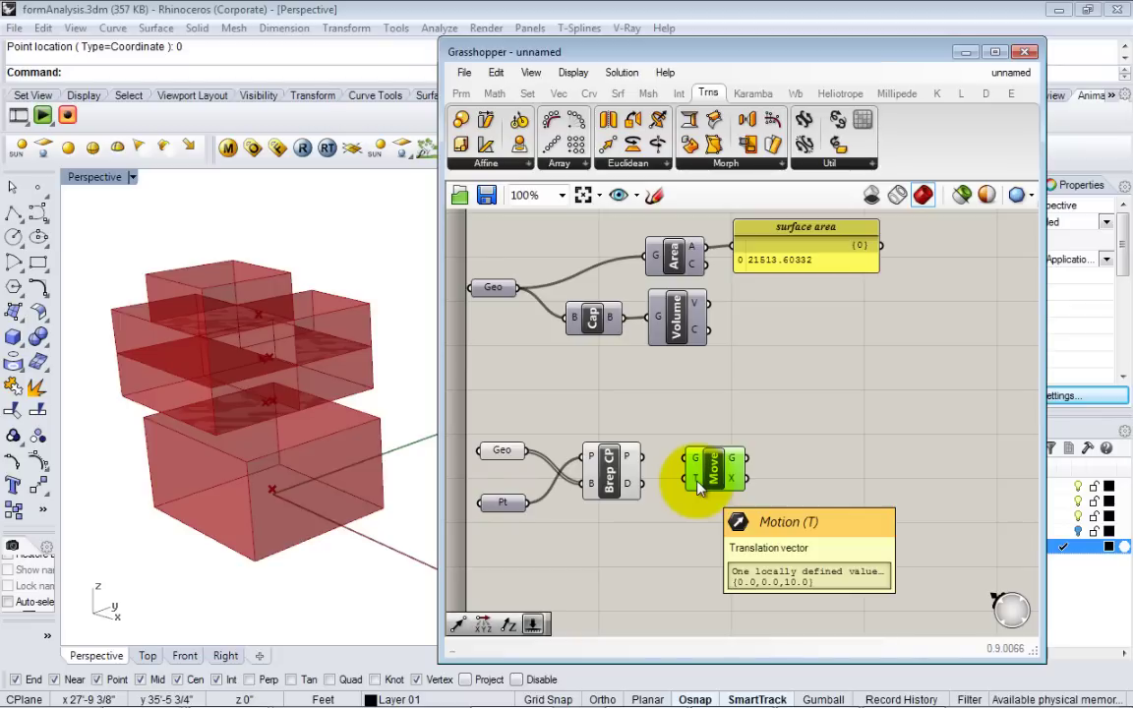
left_click_drag(712, 472, 734, 481)
Step: Connect the Point output of Brep CP to the Geometry input of Move
left_click_drag(644, 458, 746, 522)
left_click(741, 377)
right_click_drag(761, 453, 759, 419)
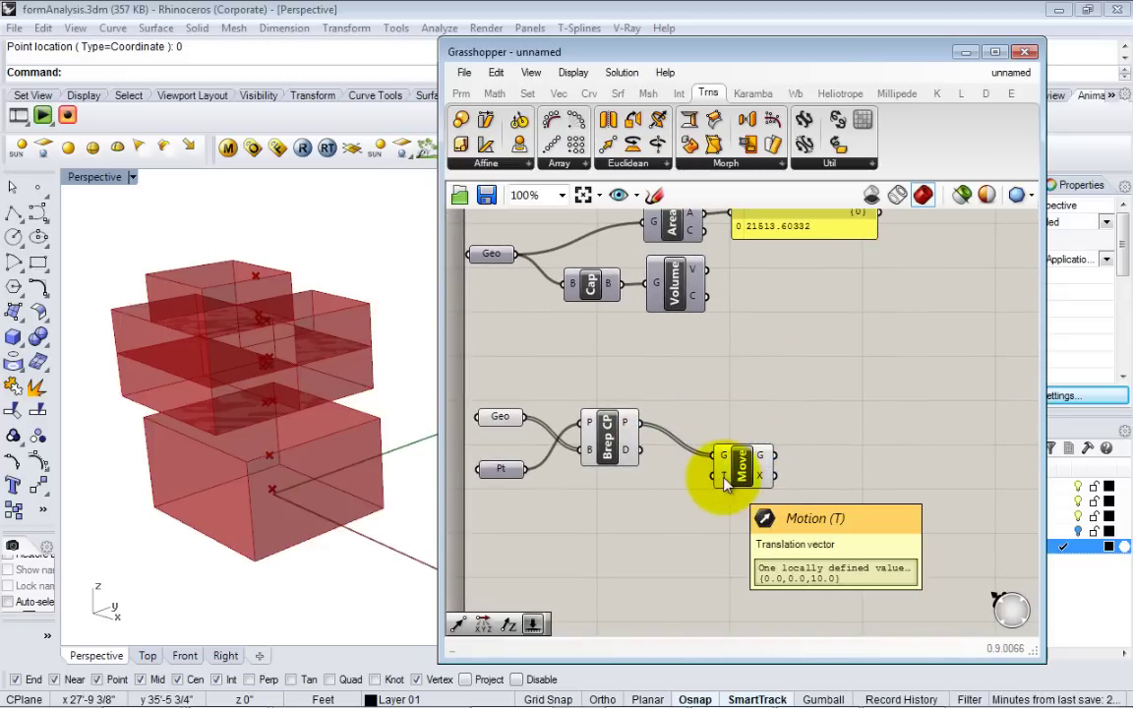
Step: Examine the moved points in the Perspective viewport and the Motion input of the Move component
scroll(240, 399, "down", 5)
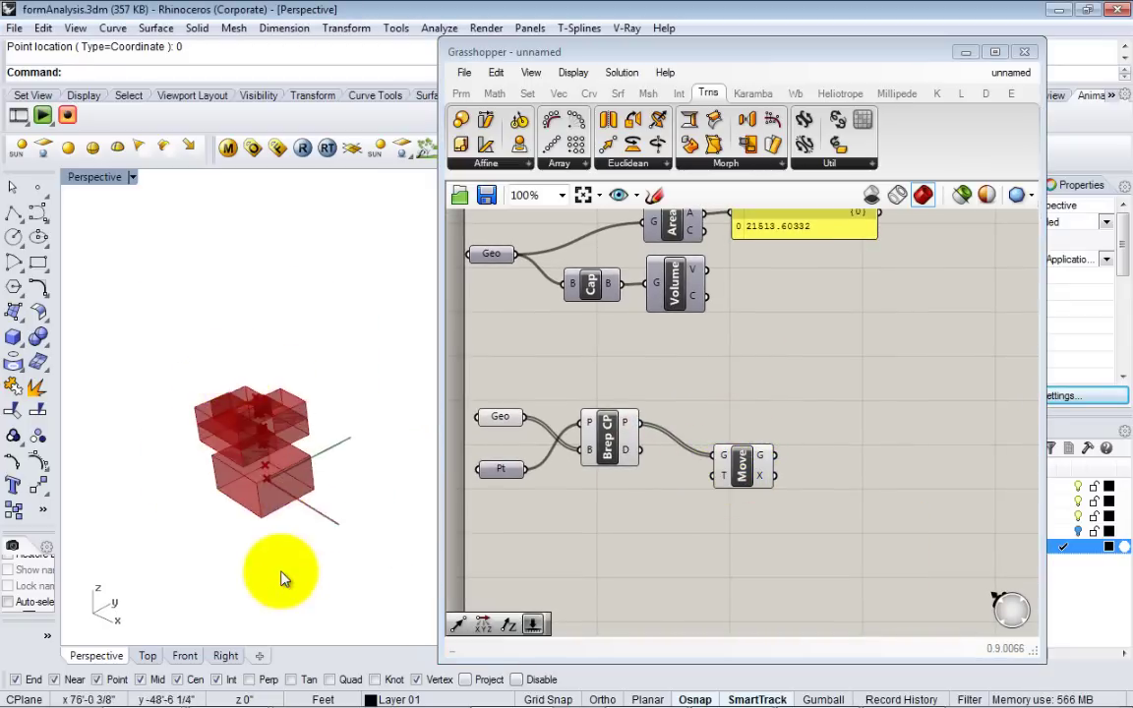
right_click_drag(144, 395, 226, 413)
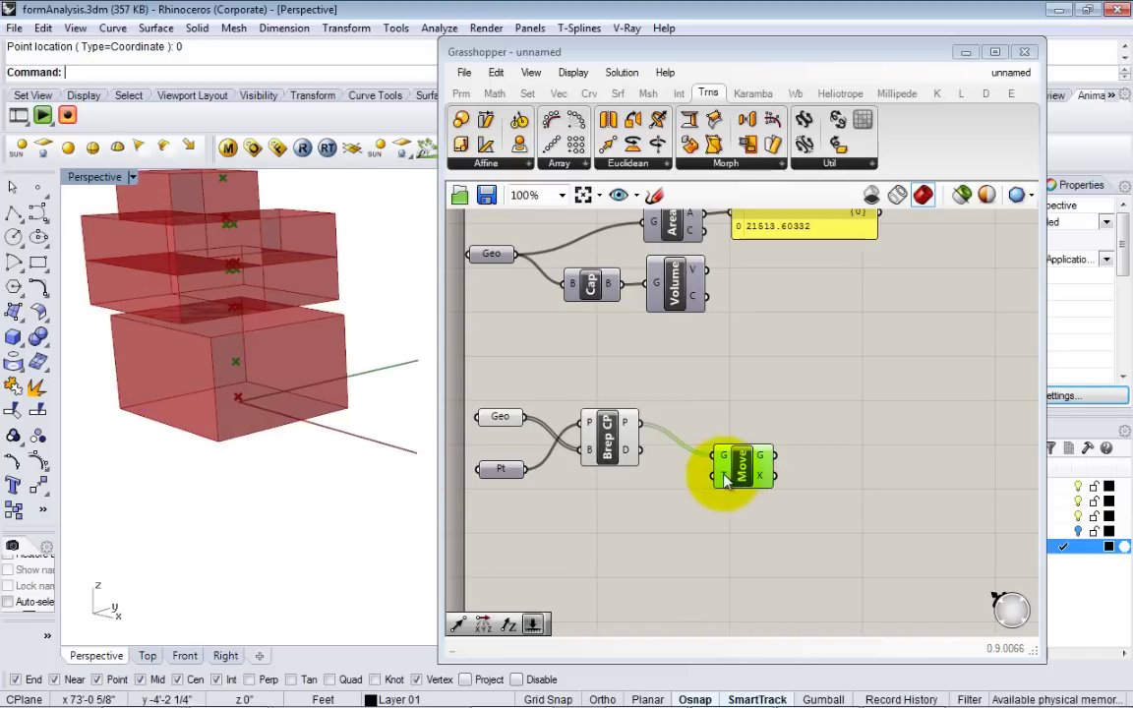
left_click(690, 357)
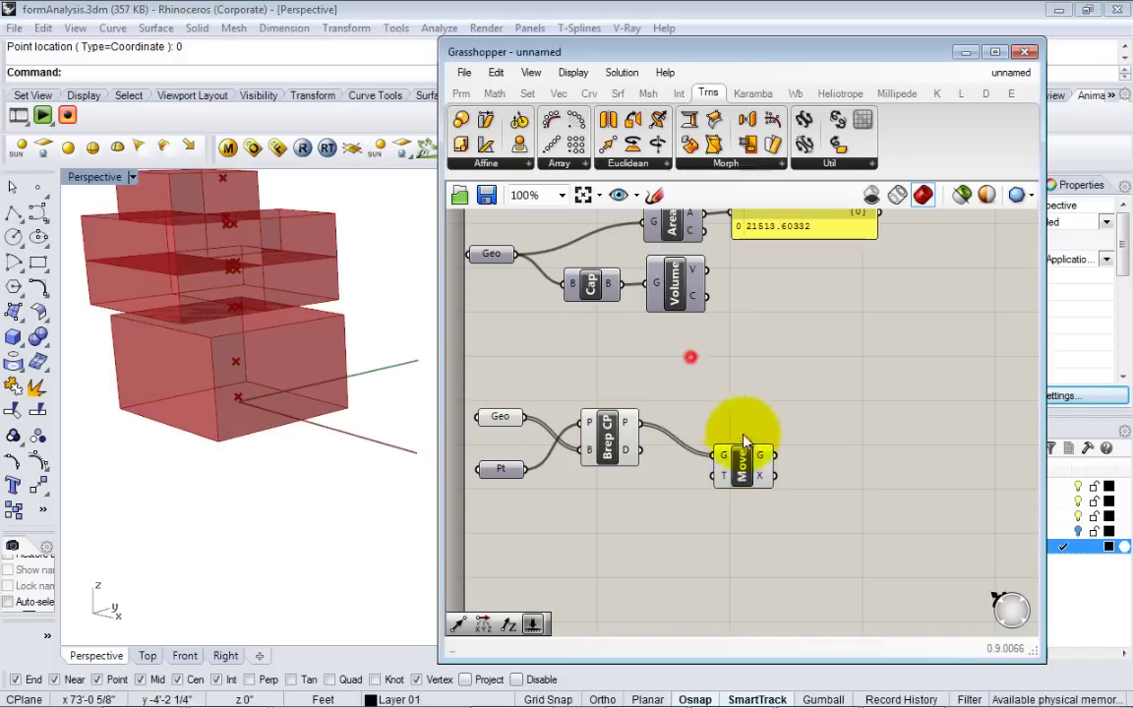
right_click_drag(751, 451, 780, 463)
mouse_move(783, 494)
left_mouse_down()
mouse_move(776, 511)
mouse_move(785, 499)
left_mouse_up()
left_click(774, 436)
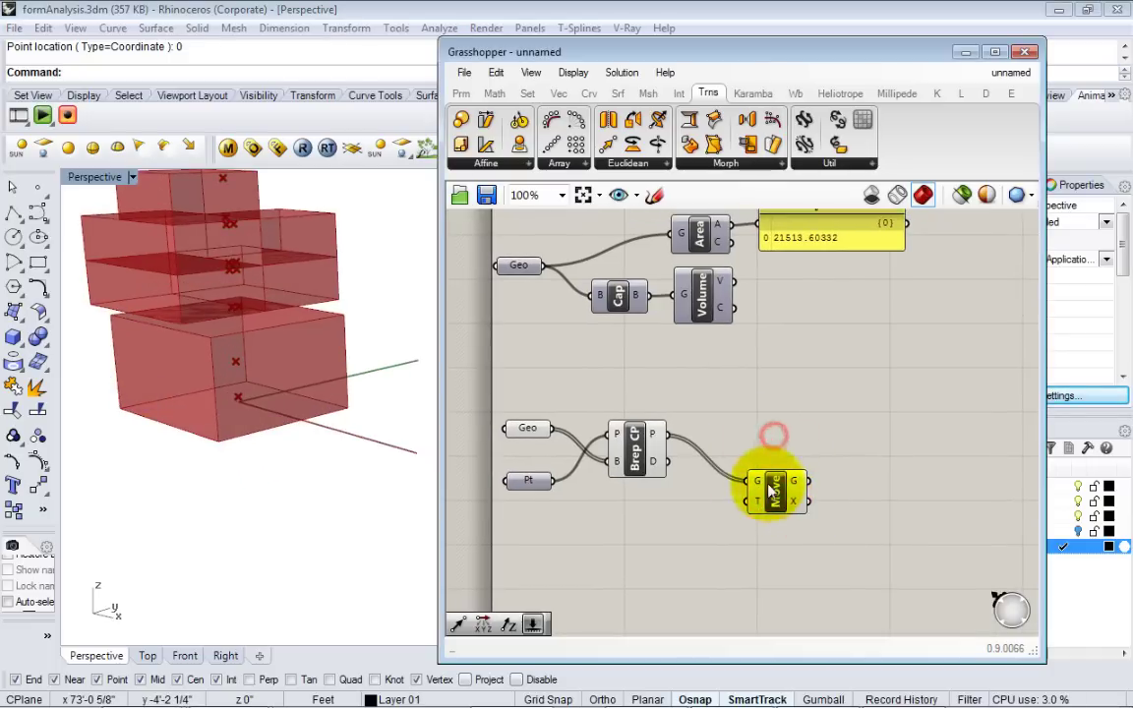
scroll(773, 491, "up", 3)
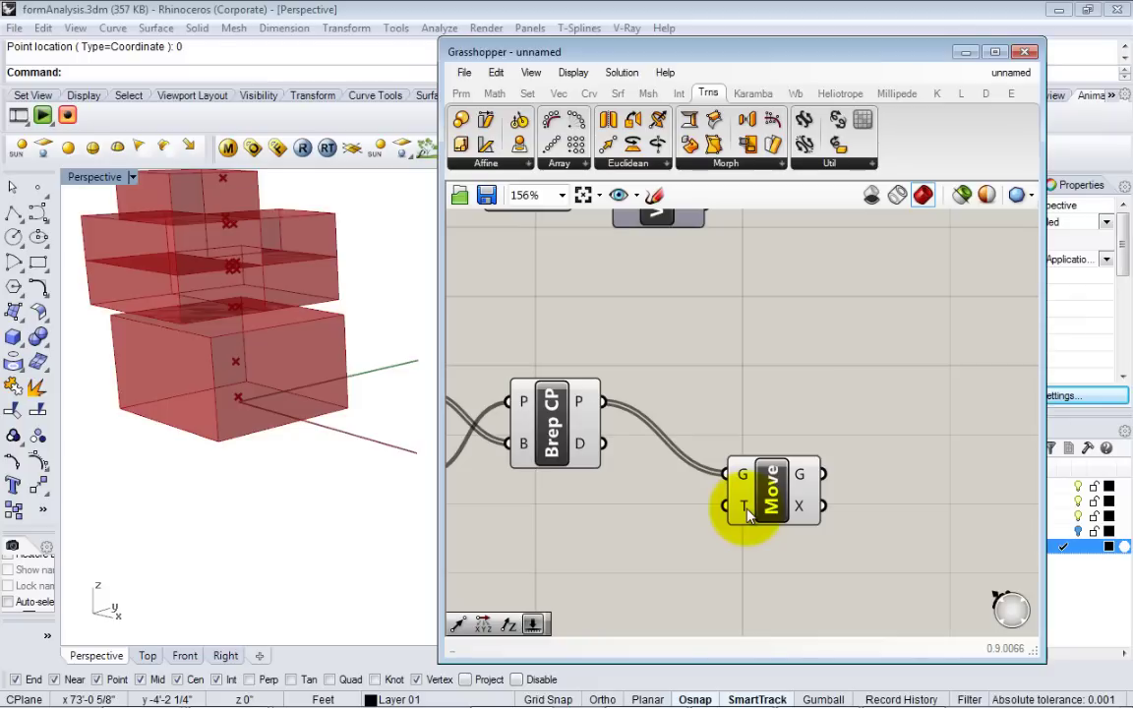
left_click_drag(733, 507, 671, 548)
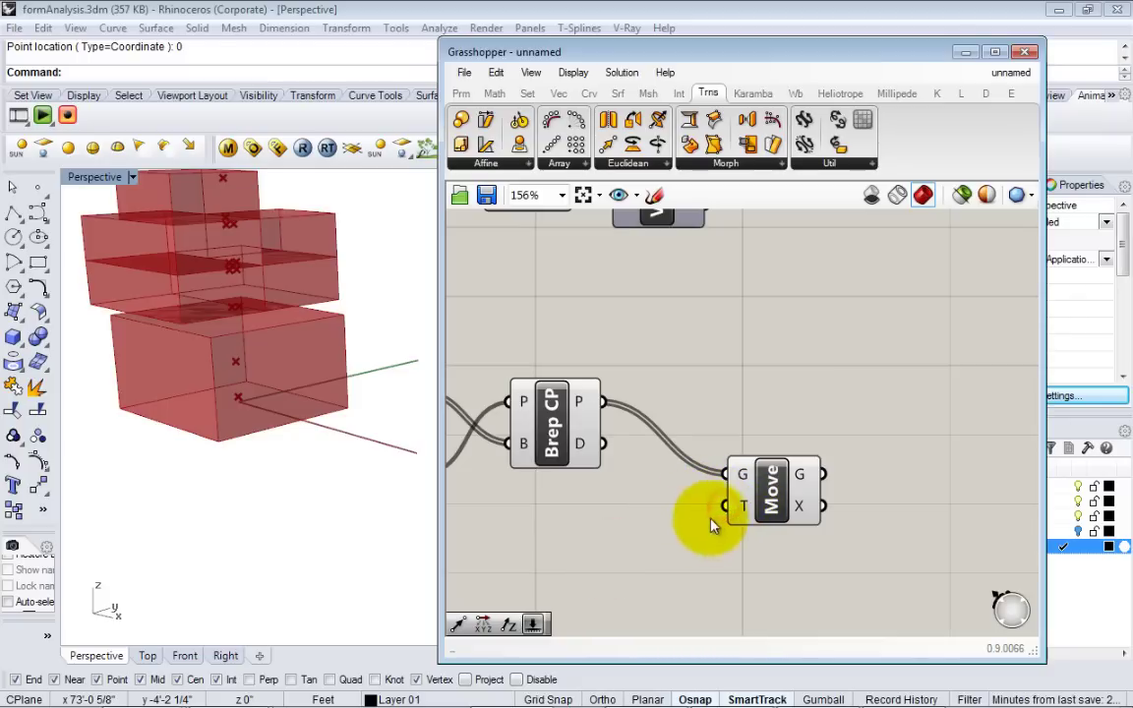
mouse_move(740, 513)
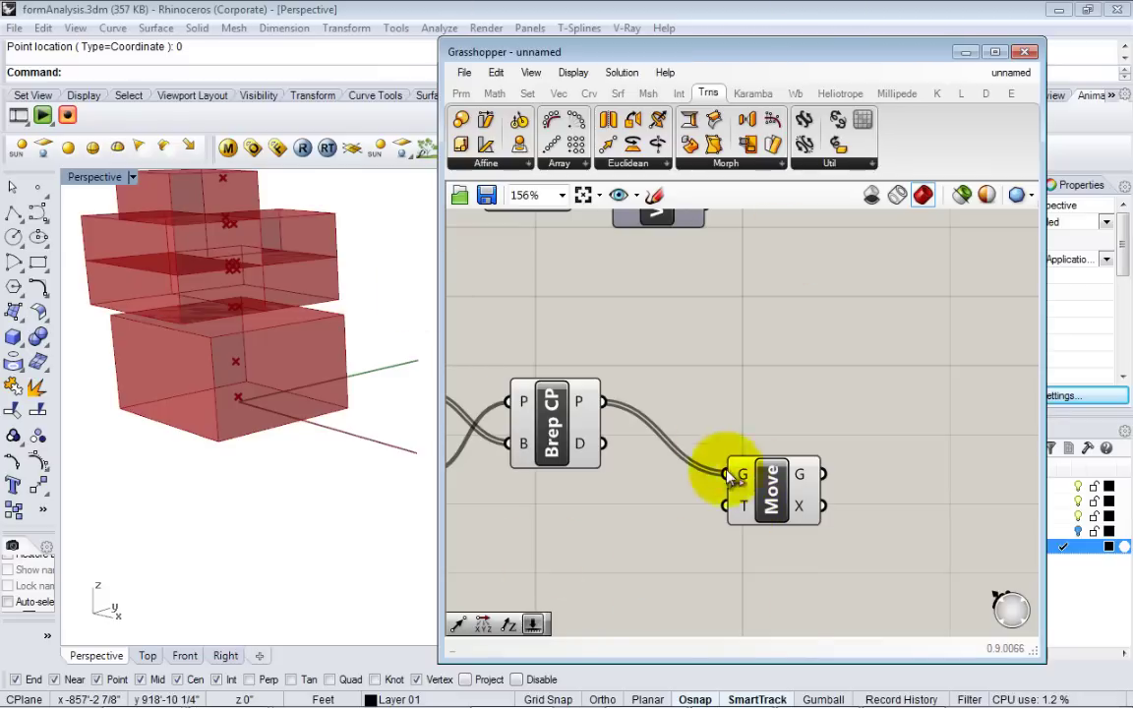
Step: Hide the preview of the lower Geo parameter and highlight the Move component's points for comparison with the original closest points
scroll(777, 506, "down", 2)
right_click(632, 469)
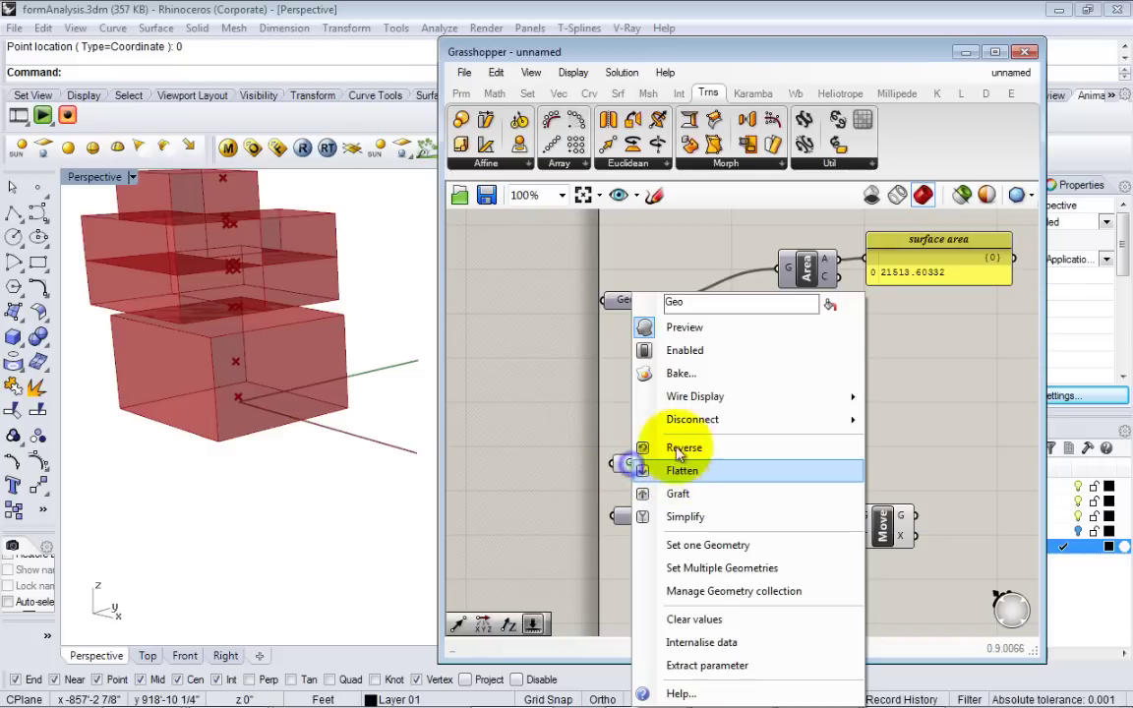
left_click(681, 324)
mouse_move(380, 346)
right_mouse_down()
mouse_move(382, 377)
mouse_move(380, 368)
right_mouse_up()
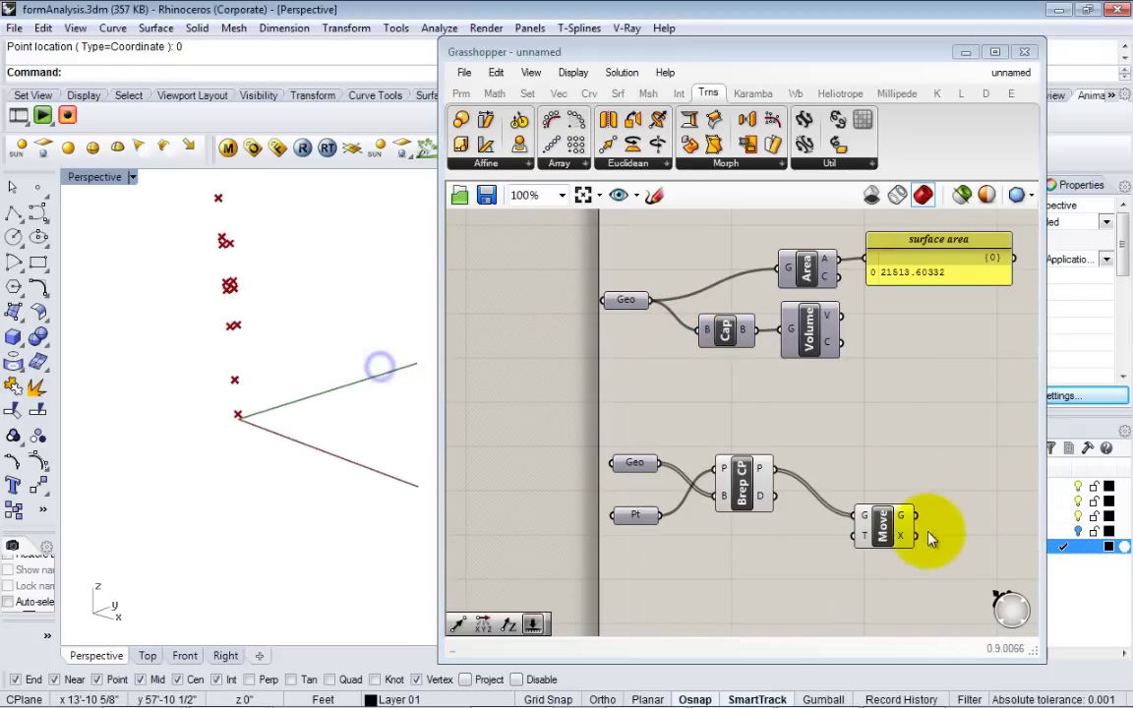
left_click(891, 530)
right_click_drag(359, 456, 359, 520, "shift")
right_click_drag(319, 437, 283, 444)
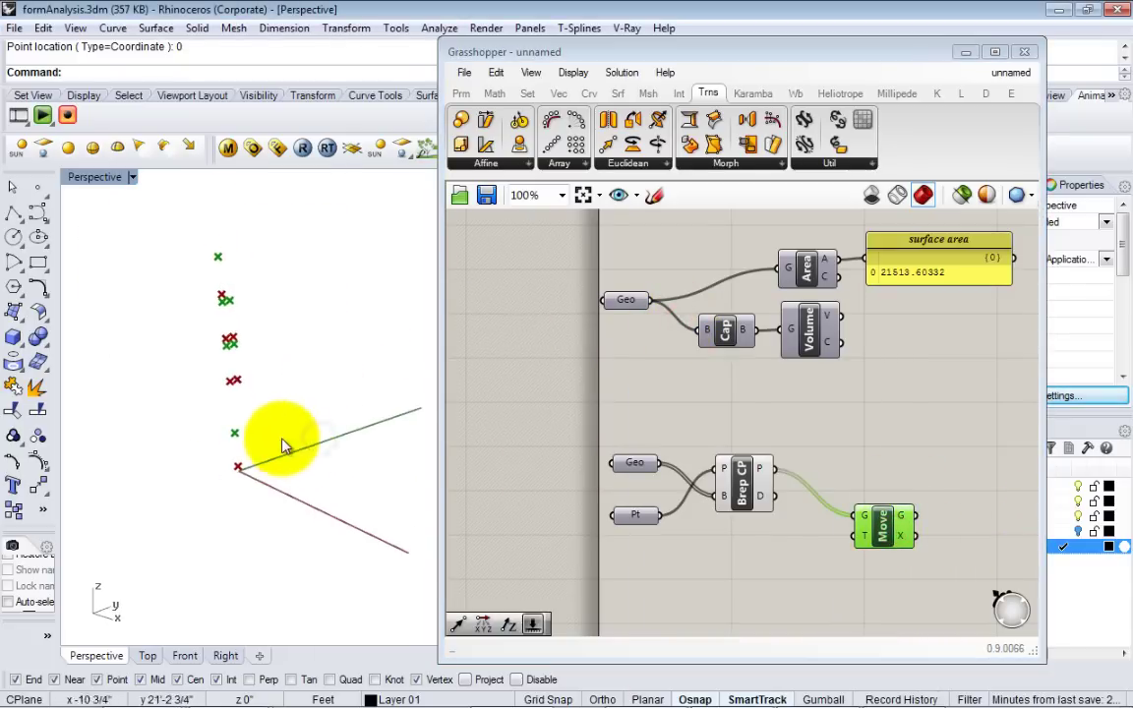
scroll(281, 444, "up", 2)
right_click_drag(289, 507, 308, 557)
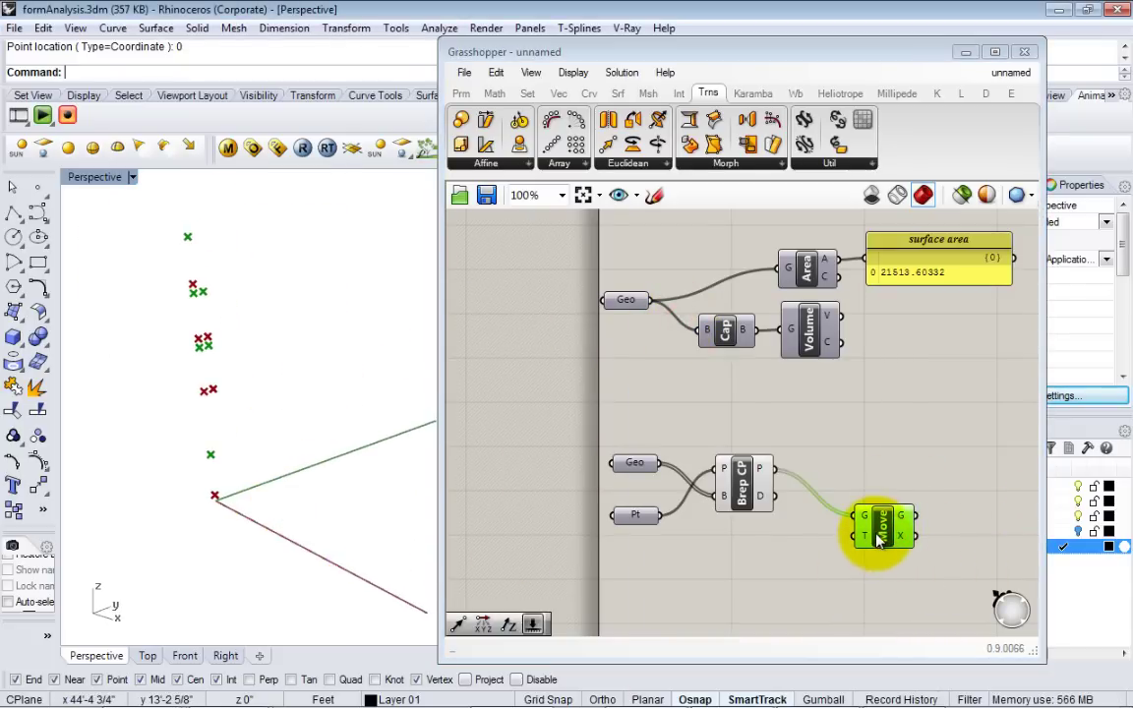
Step: Place the Move component closer to Brep CP and deselect it
mouse_move(874, 535)
left_mouse_down()
mouse_move(850, 510)
mouse_move(848, 529)
mouse_move(871, 538)
mouse_move(858, 523)
left_mouse_up()
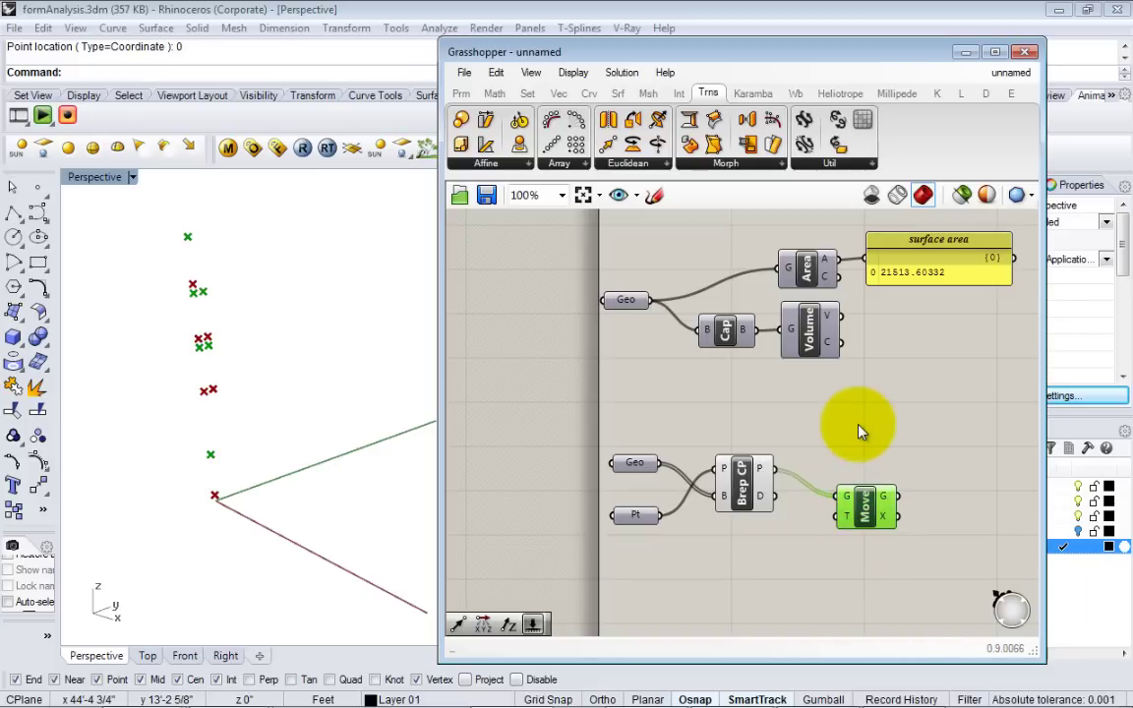
right_click_drag(749, 372, 722, 369)
left_click(793, 397)
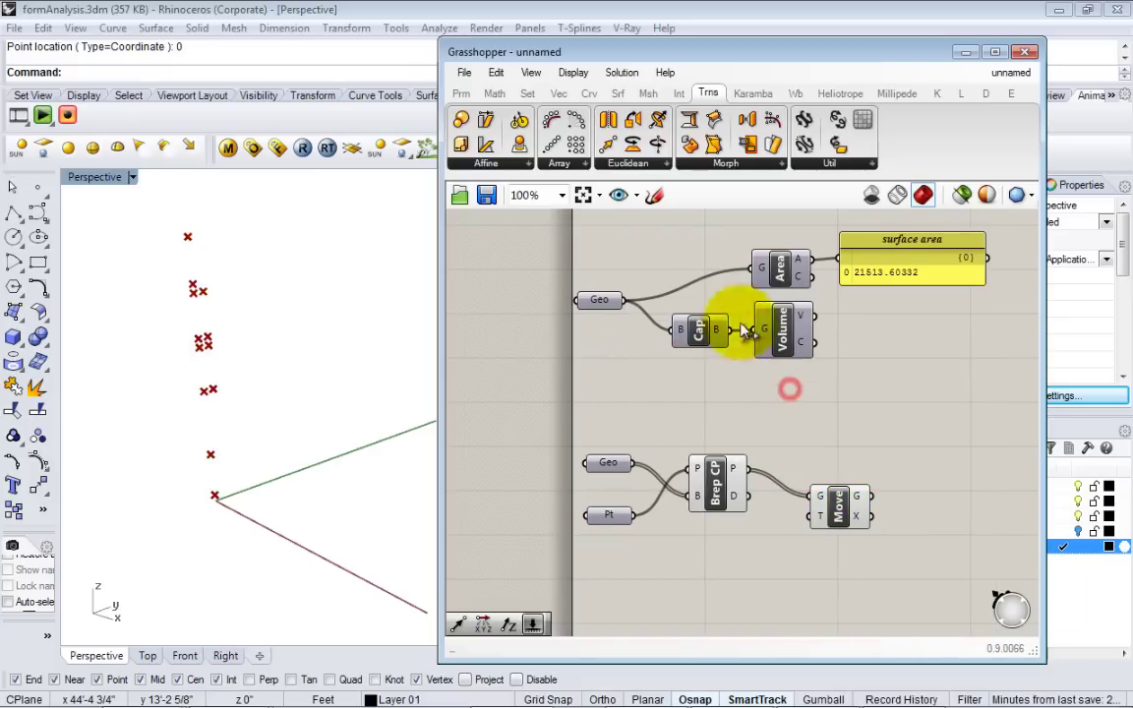
Step: Widen the Grasshopper window and show the list of available vector components
double_click(749, 435)
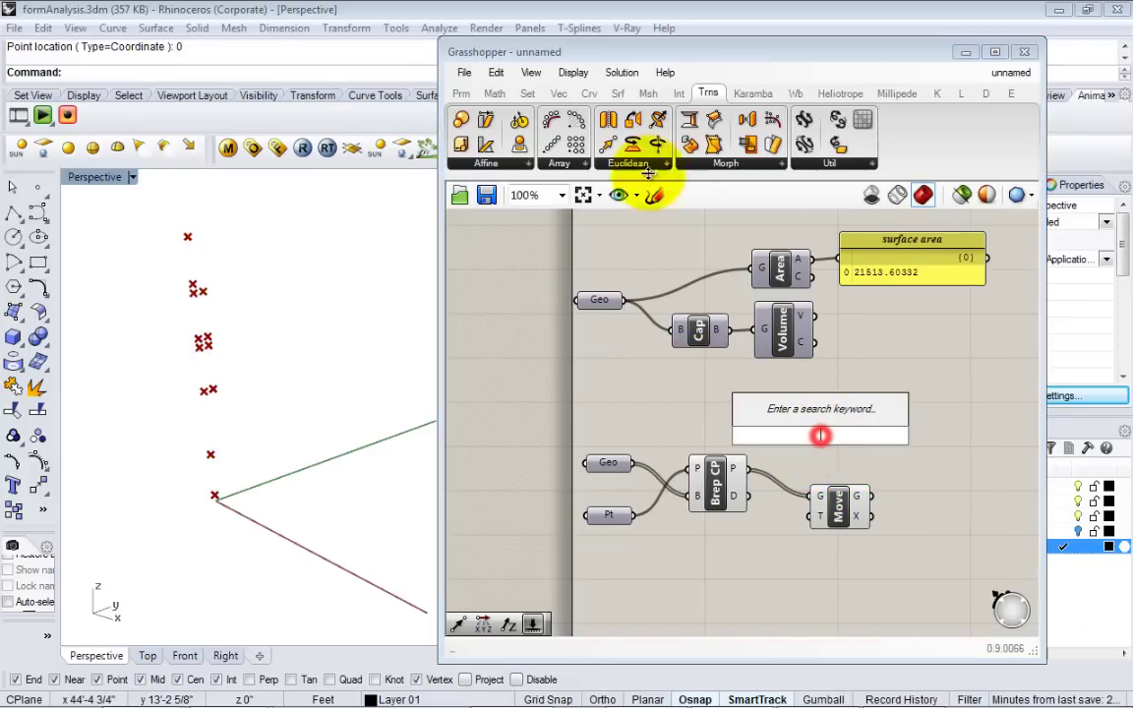
left_click(559, 93)
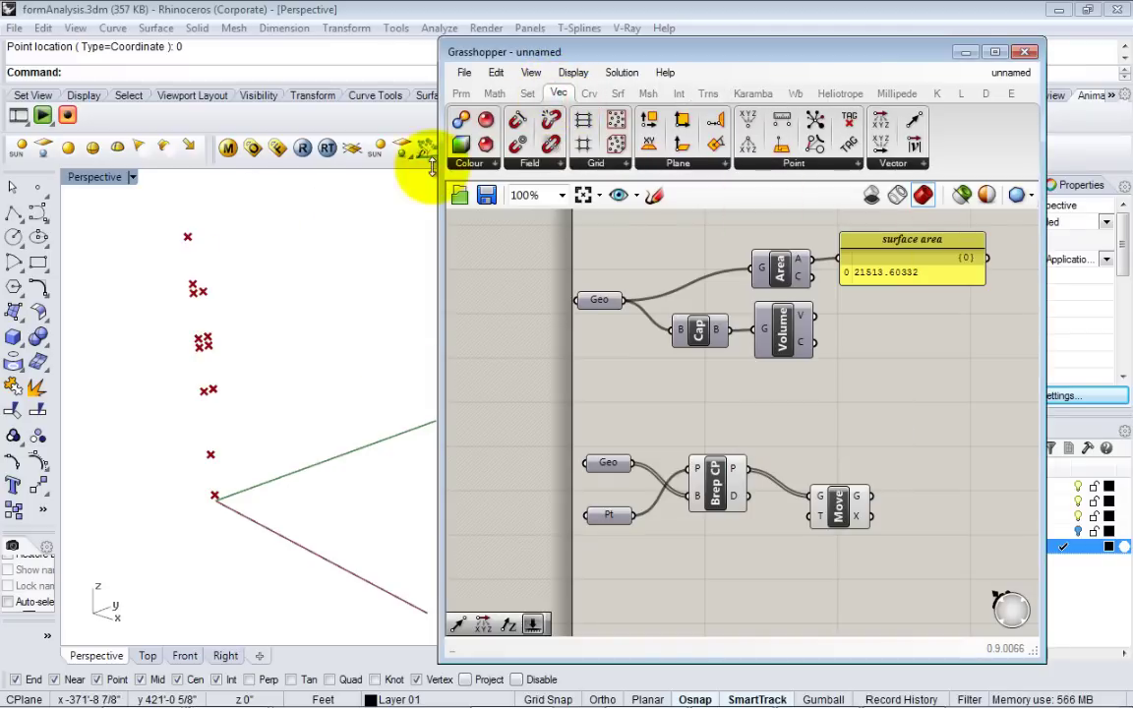
left_click_drag(441, 175, 299, 185)
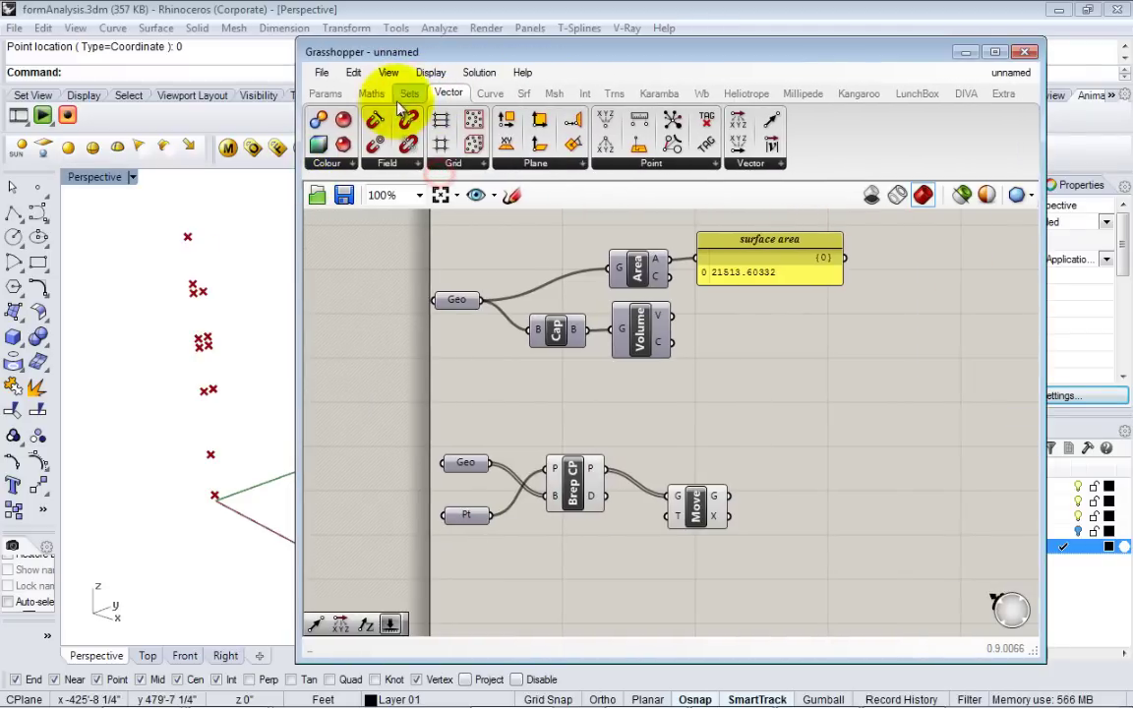
left_click(750, 163)
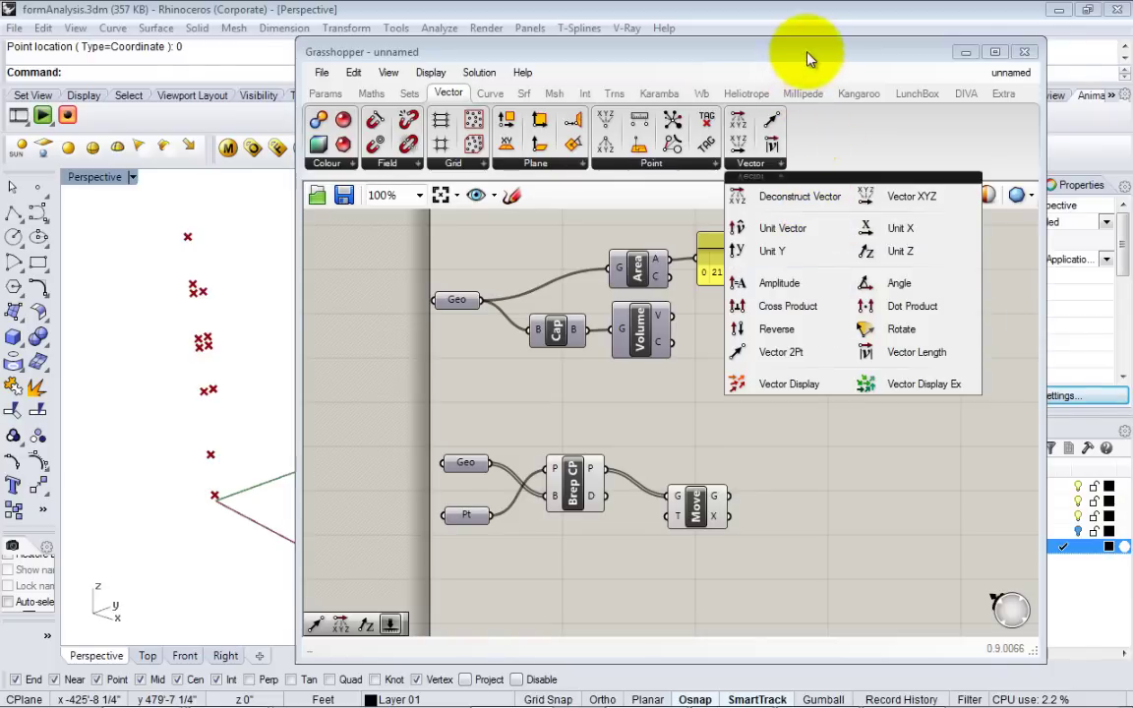
left_click_drag(805, 50, 856, 64)
Step: Add a Unit Z component below Brep CP and connect its Unit vector output to the Motion input of Move
double_click(687, 600)
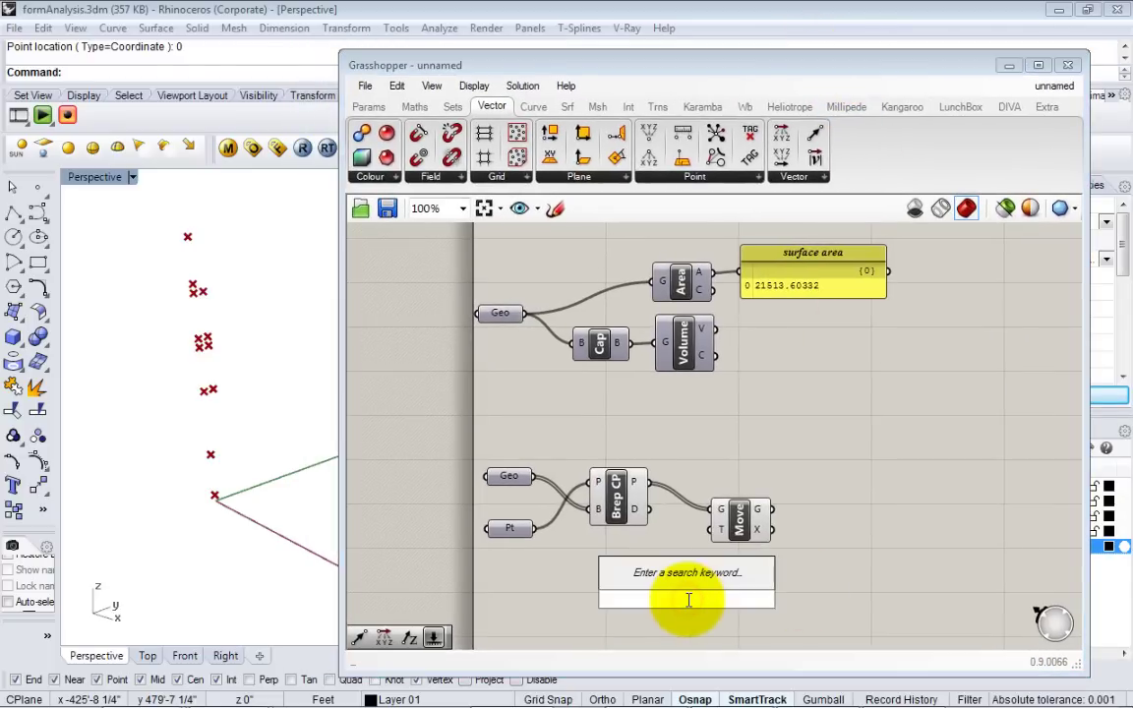
type("unit")
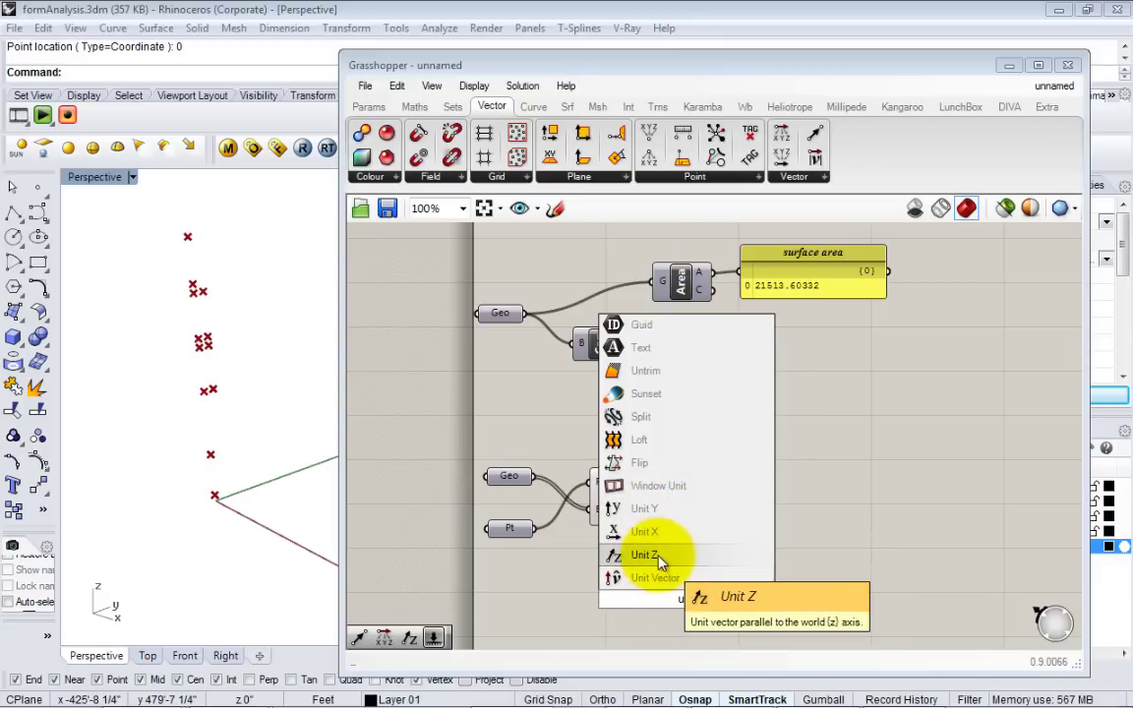
left_click(661, 559)
left_click_drag(686, 597, 644, 575)
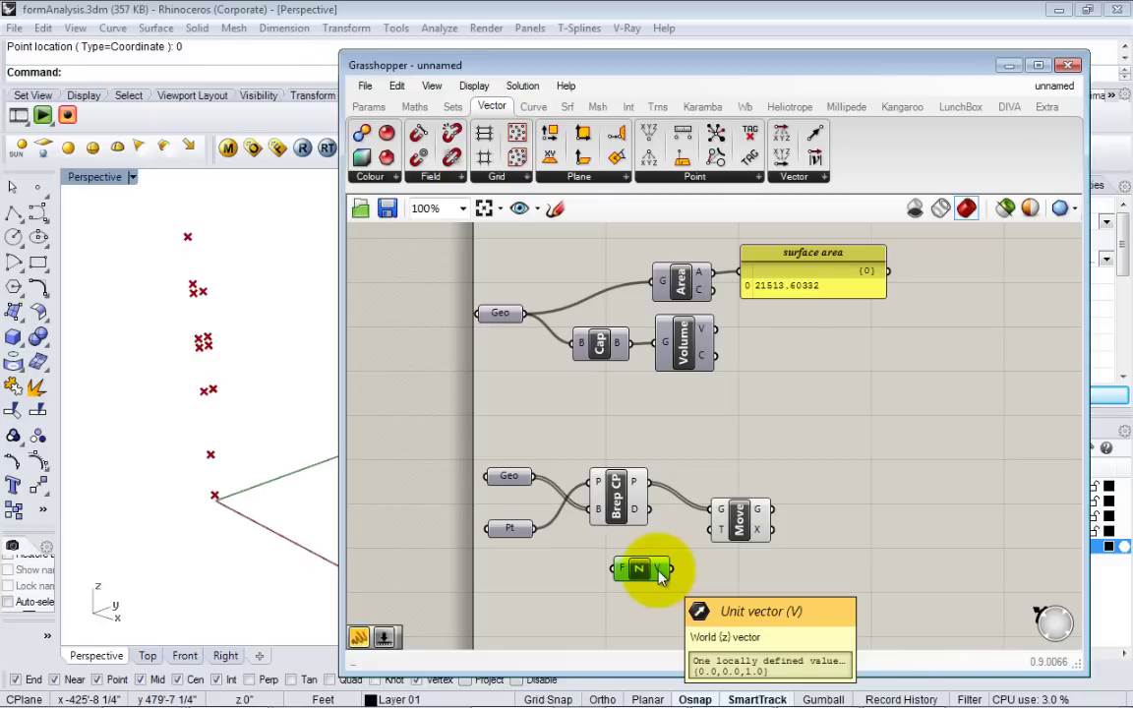
left_click_drag(661, 575, 716, 531)
right_click_drag(248, 503, 248, 476)
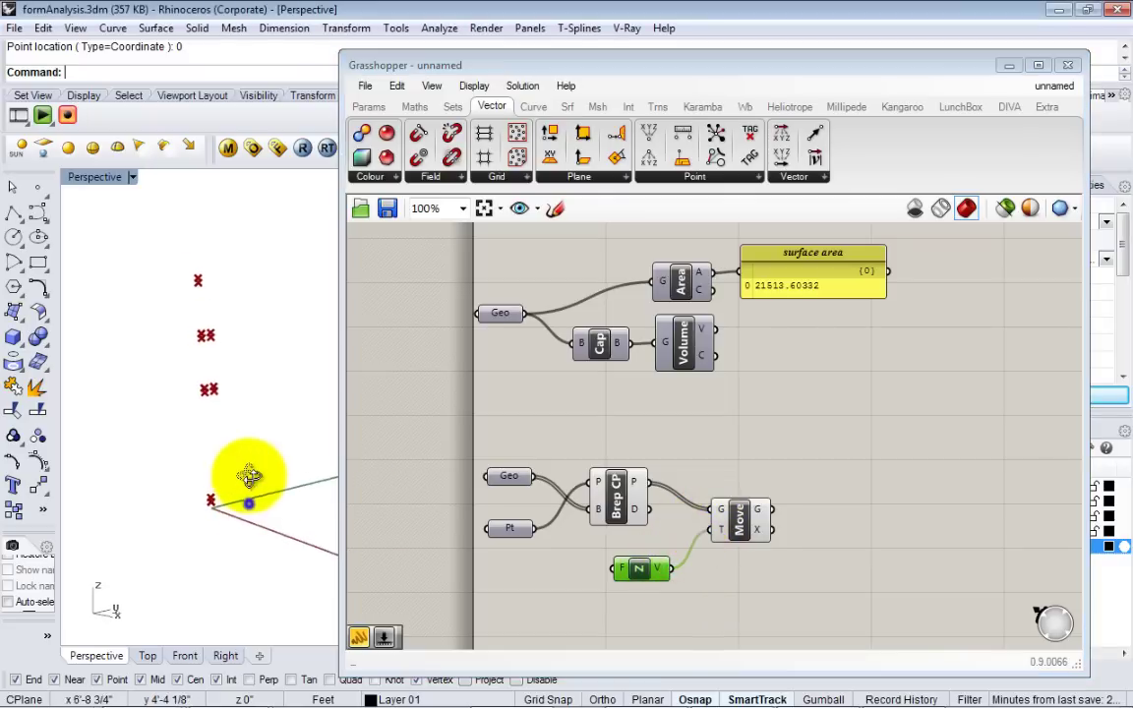
scroll(215, 478, "up", 4)
right_click_drag(206, 531, 208, 499)
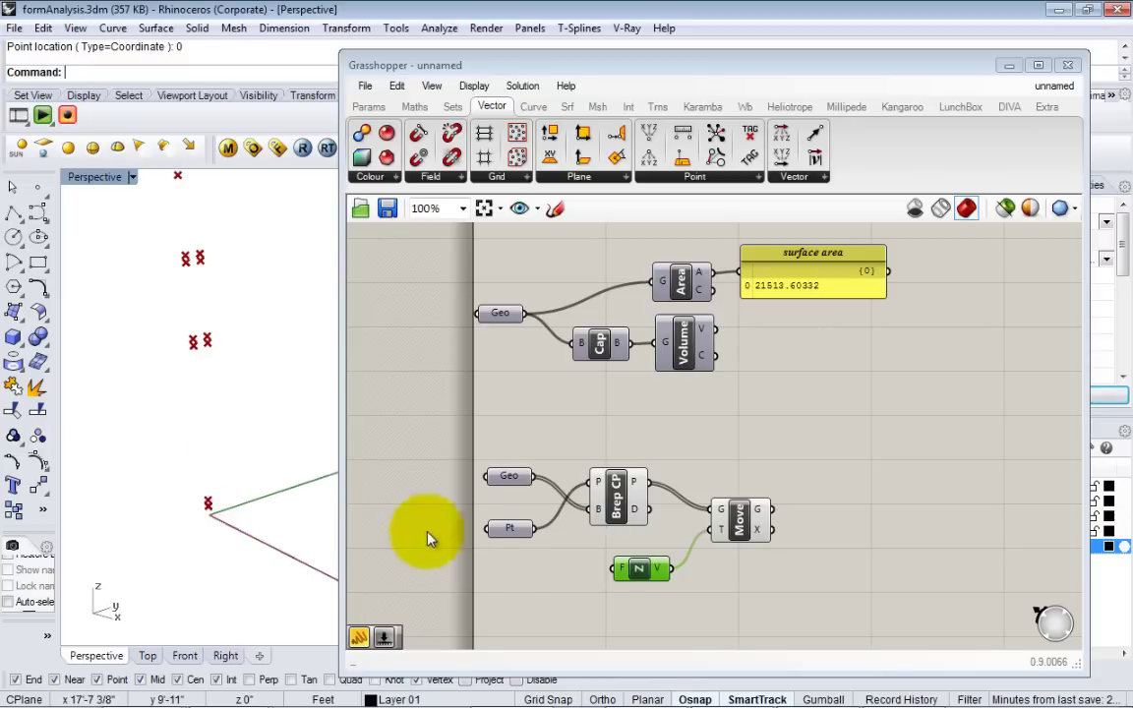
Step: Reposition the Unit Z component slightly below Brep CP, keeping room beside its Factor input
left_click_drag(617, 575, 598, 575)
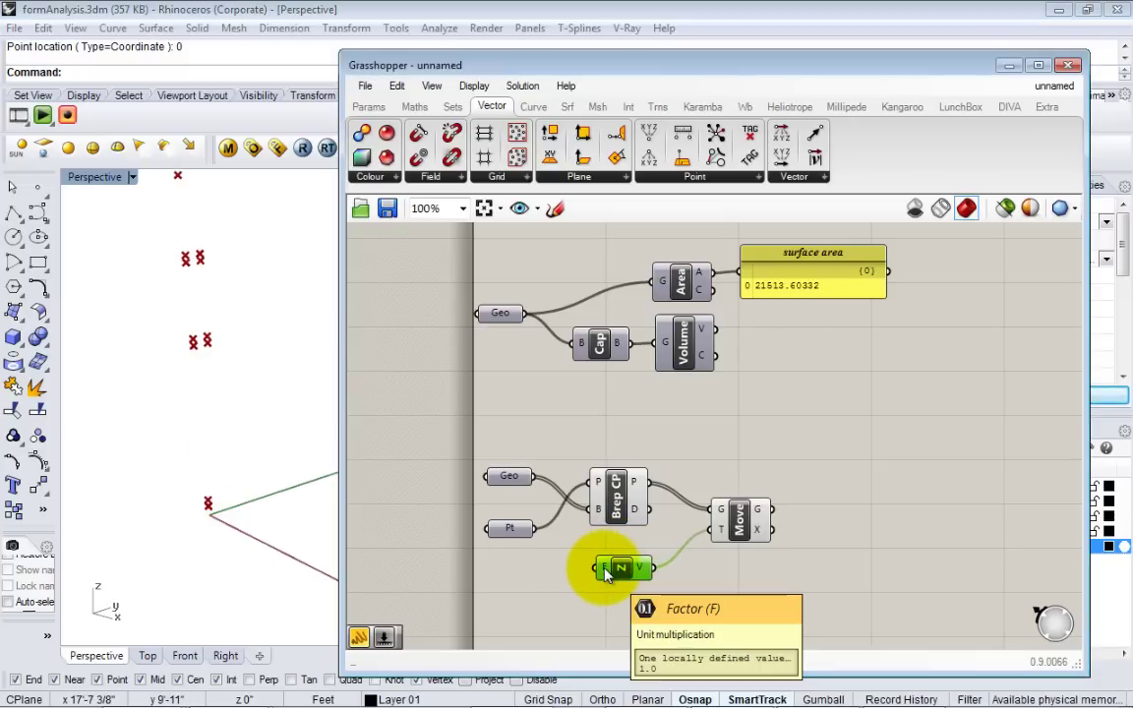
left_click_drag(605, 574, 637, 576)
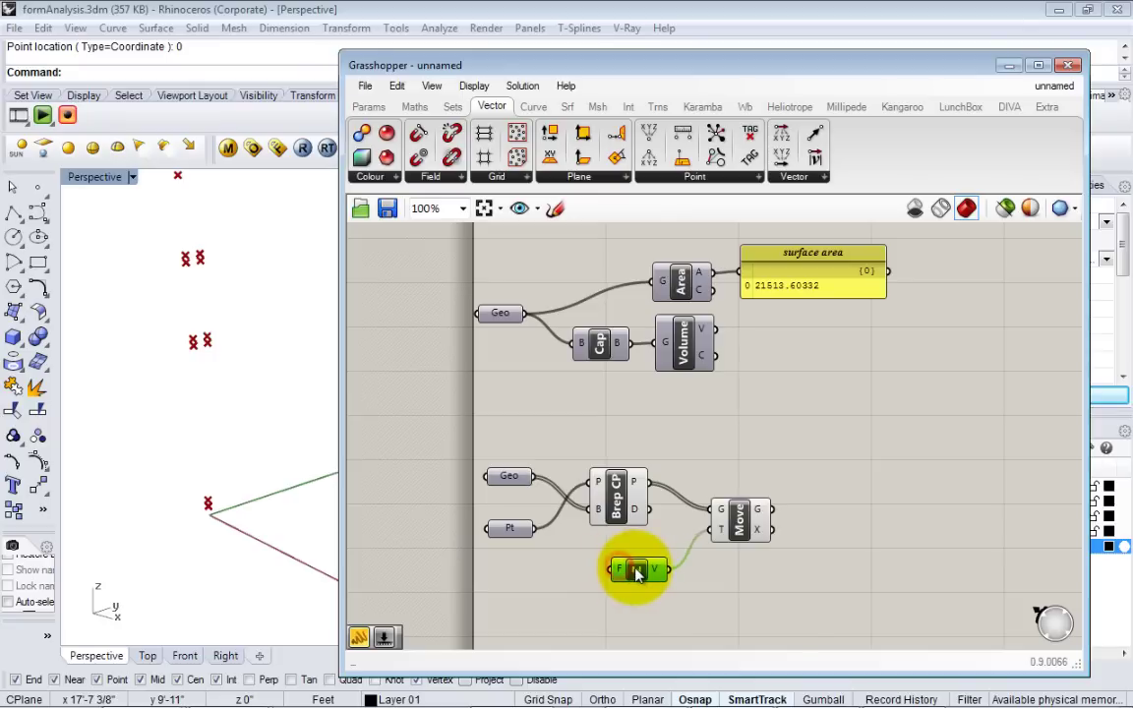
right_click_drag(616, 594, 588, 550)
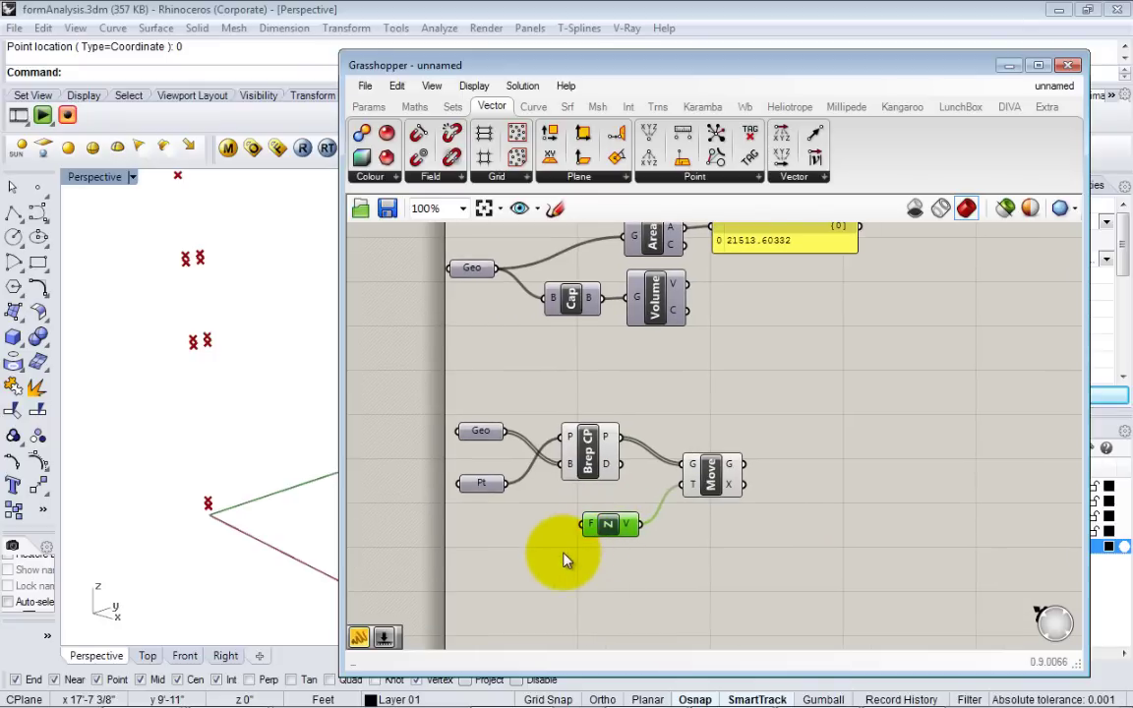
scroll(691, 588, "down", 2)
right_click_drag(557, 588, 617, 523)
scroll(690, 585, "up", 1)
scroll(604, 568, "up", 1)
scroll(618, 544, "down", 1)
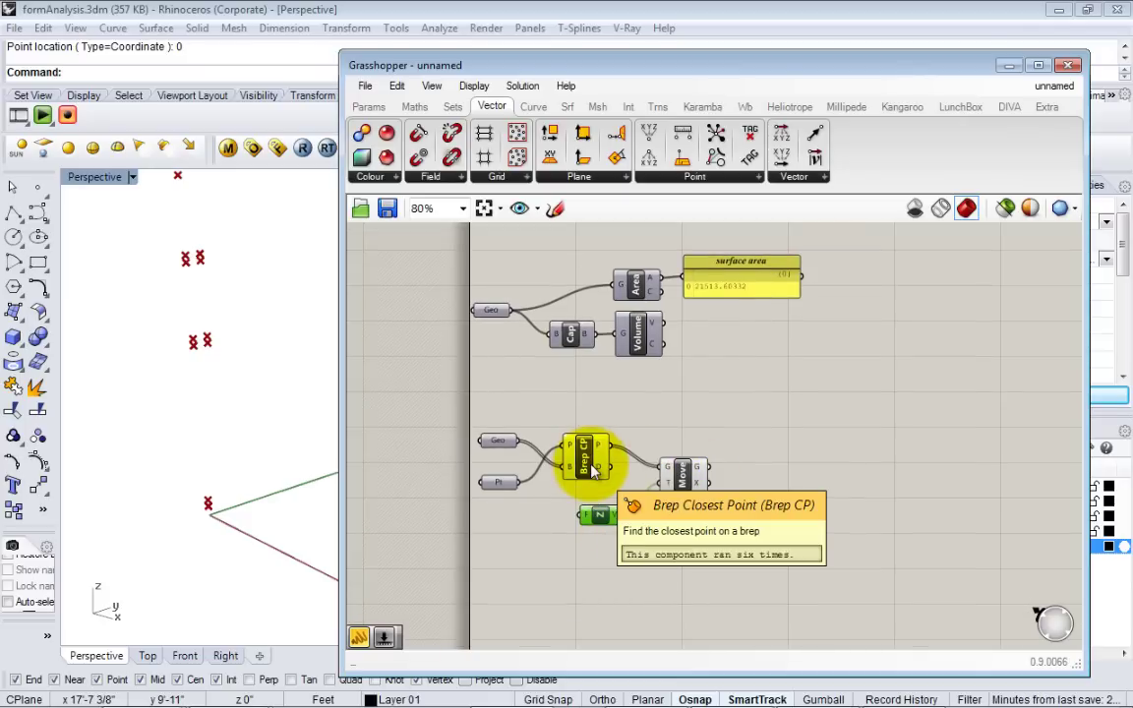
left_click_drag(597, 531, 582, 523)
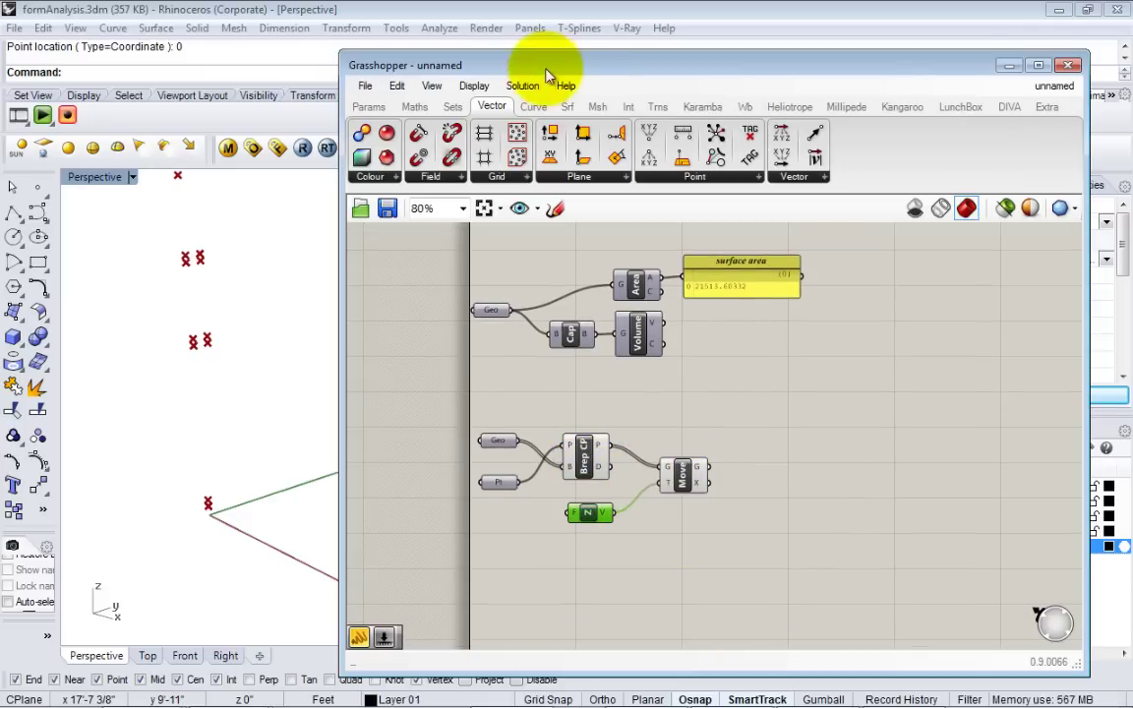
Step: Add a Panel beside the Factor input of Unit Z and shrink it to a compact size
left_click(369, 110)
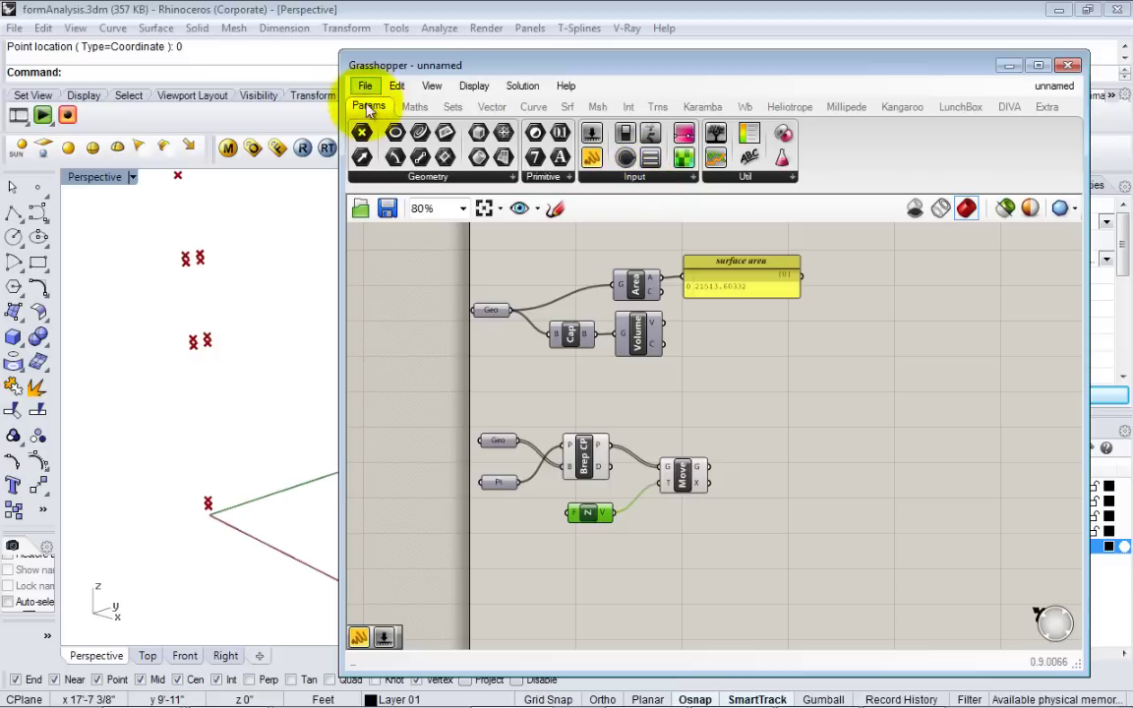
left_click(630, 177)
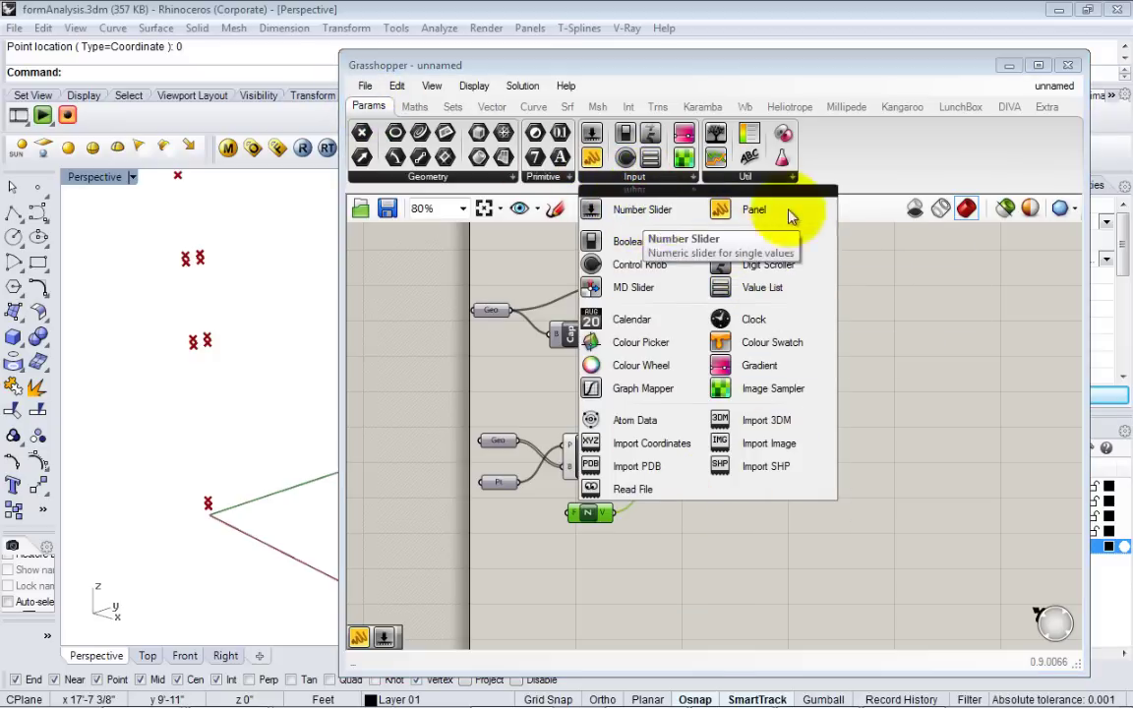
left_click_drag(745, 215, 521, 593)
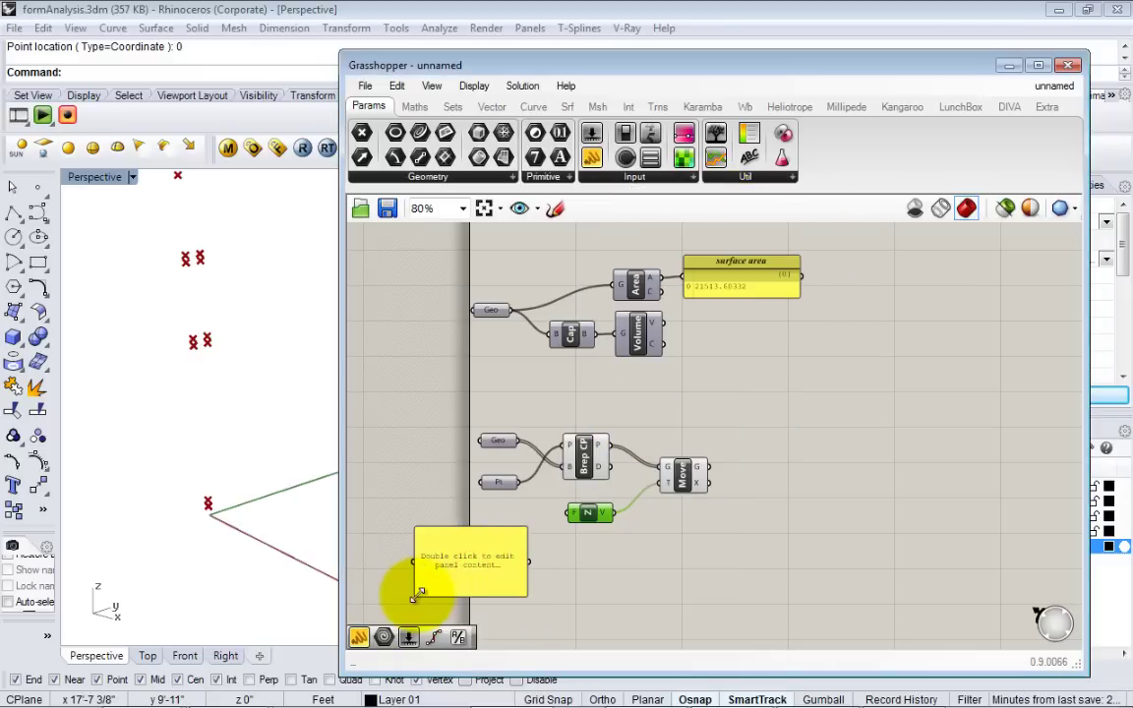
left_click_drag(417, 594, 526, 546)
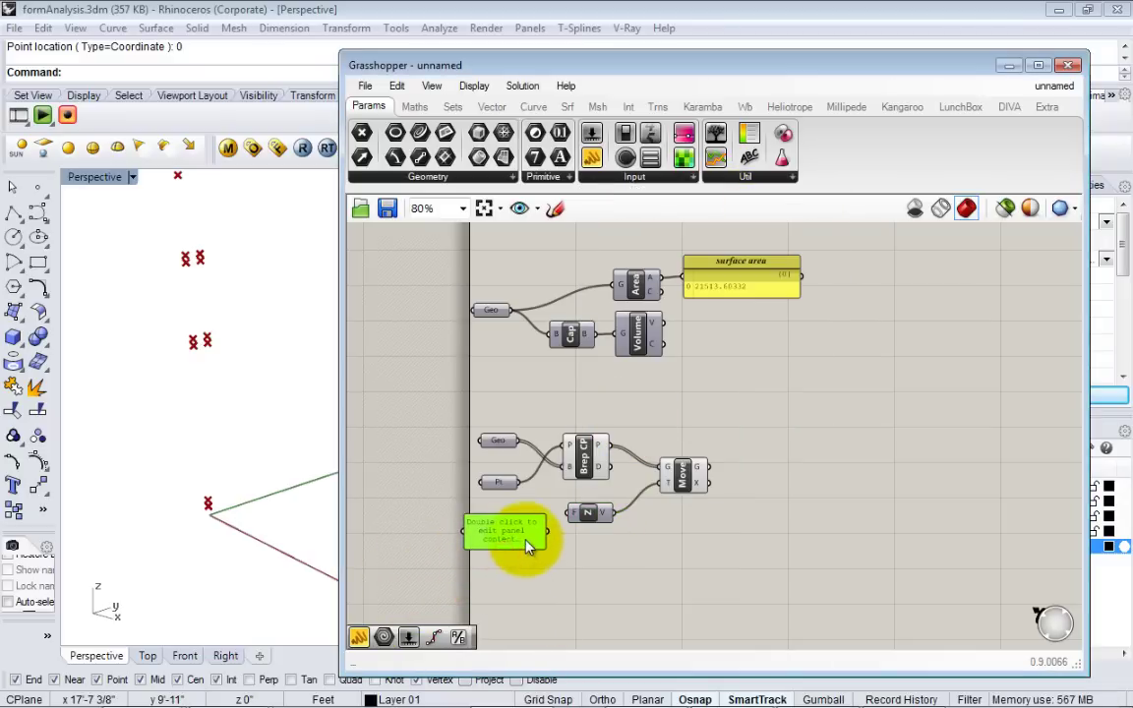
Step: Set the new panel's content to 2 and connect it to the Factor input of Unit Z
scroll(527, 546, "up", 3)
double_click(498, 542)
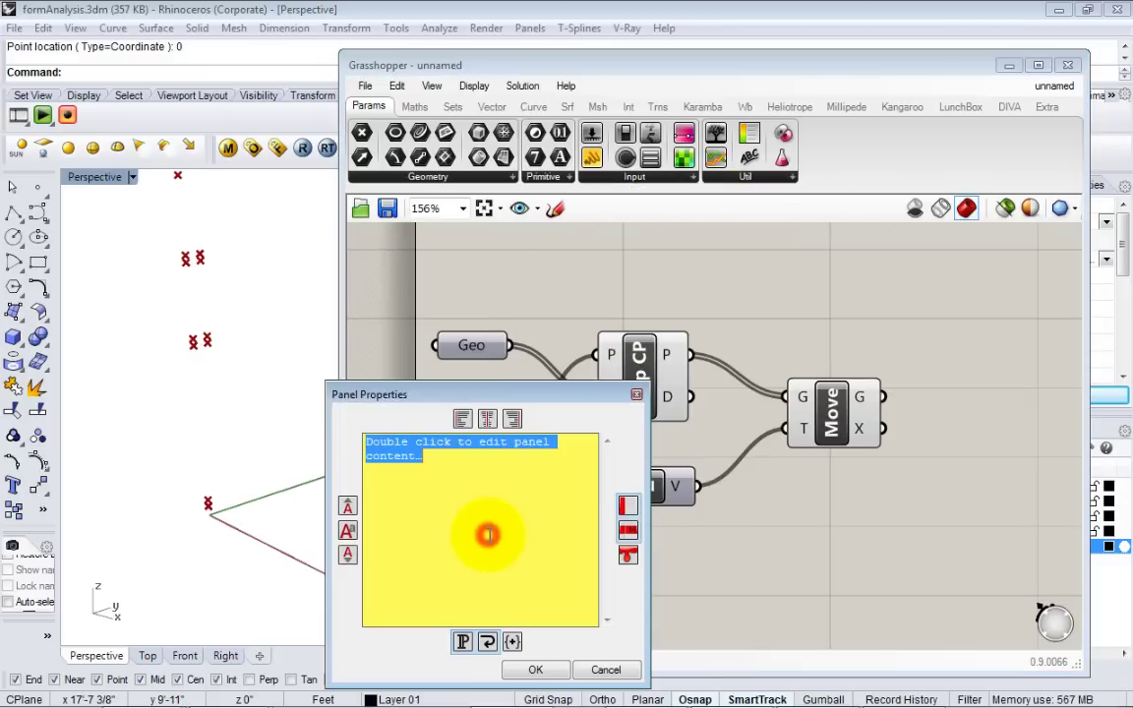
left_click(605, 673)
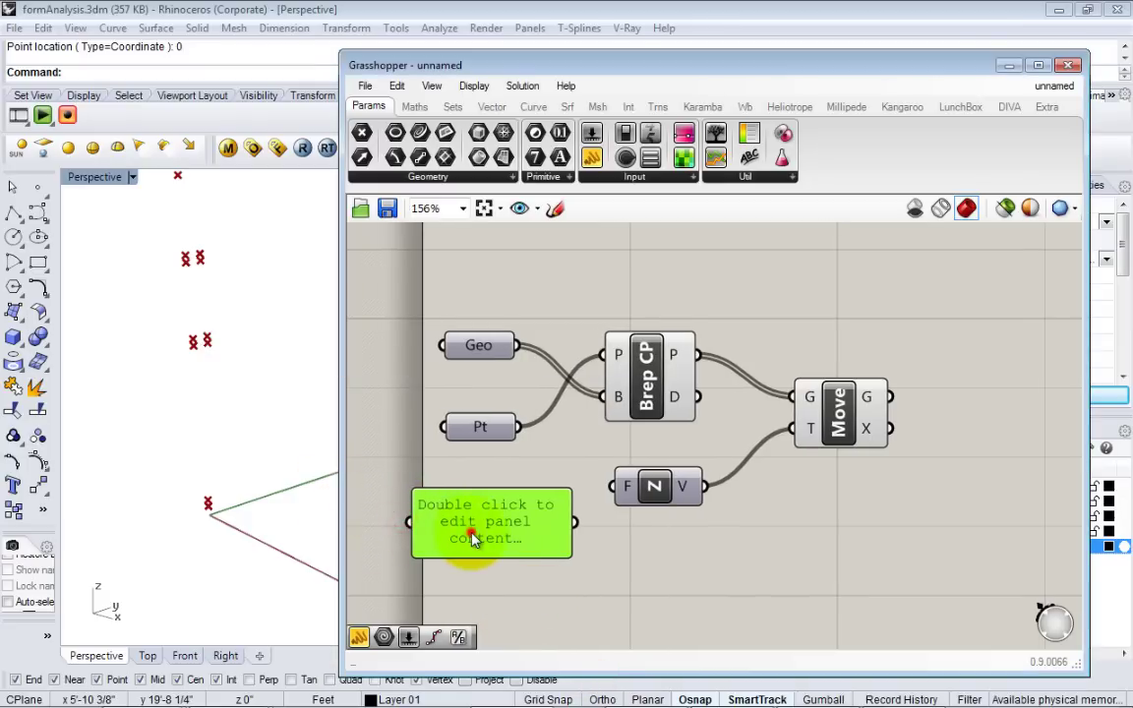
double_click(473, 539)
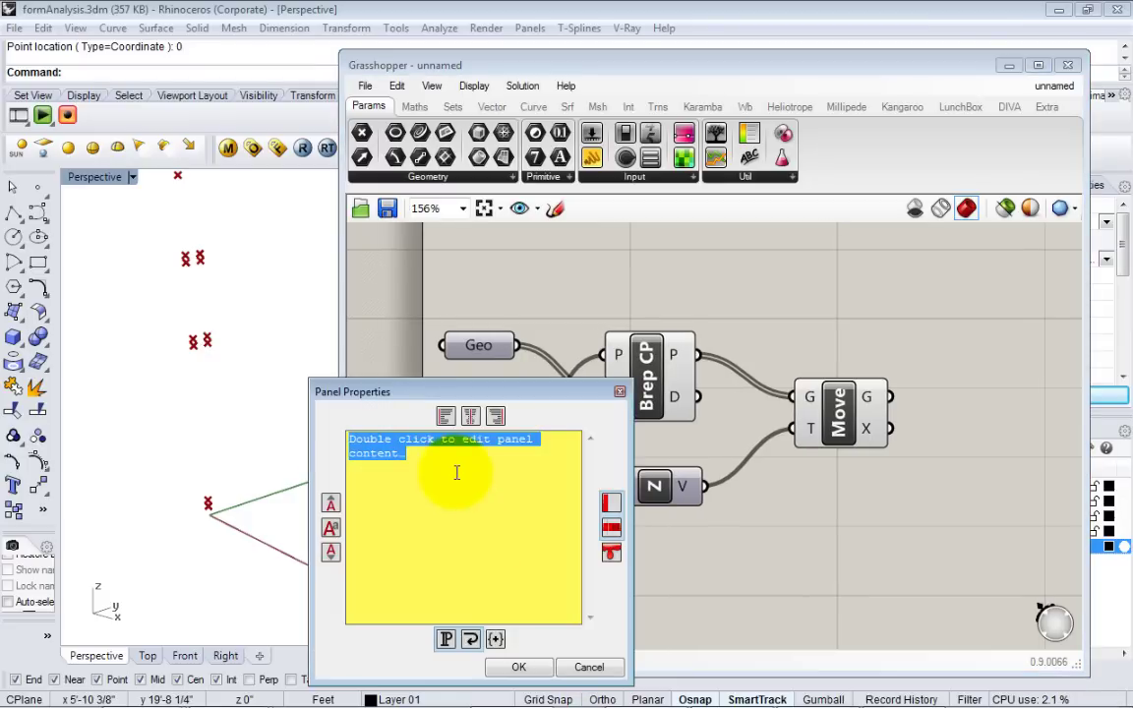
type("2")
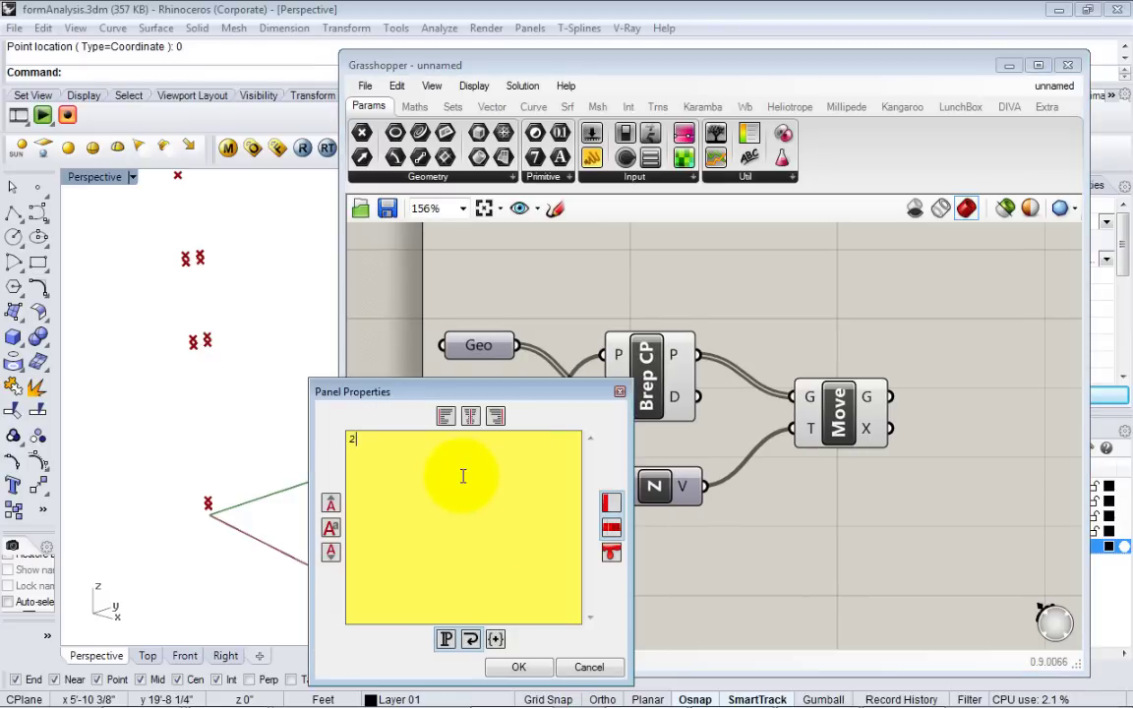
left_click(518, 667)
left_click_drag(568, 555, 614, 487)
right_click_drag(577, 557, 568, 583)
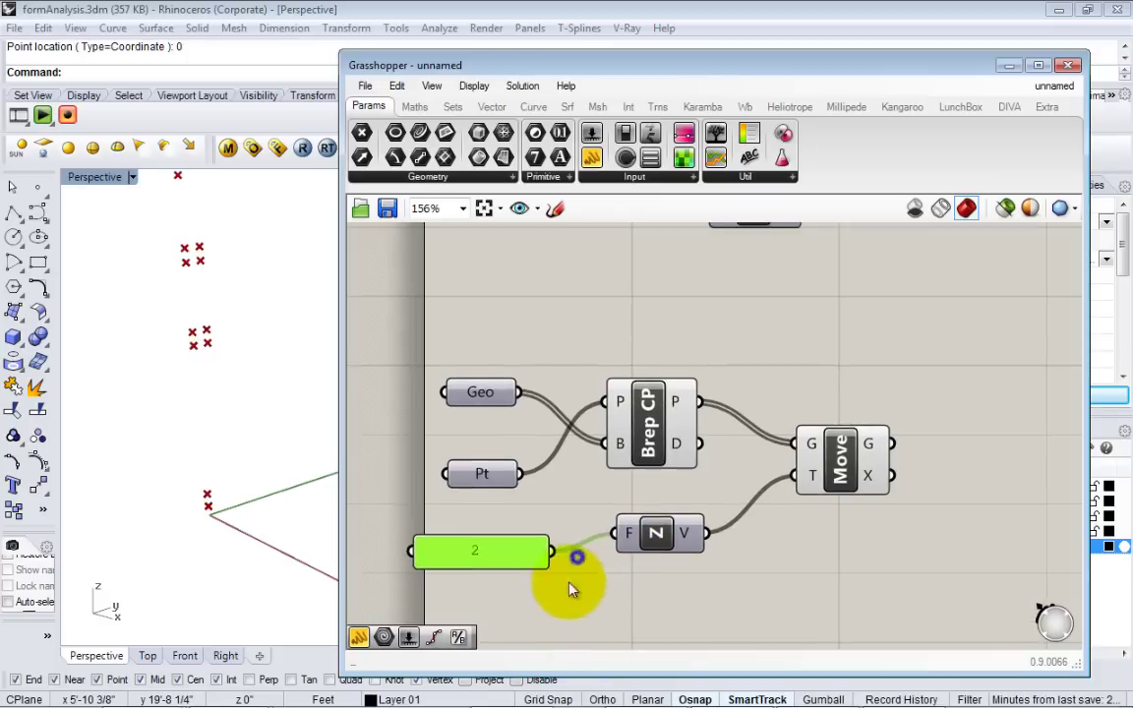
Step: Change the content of the panel feeding the Unit Z factor to 5
double_click(507, 546)
type("5")
left_click(559, 675)
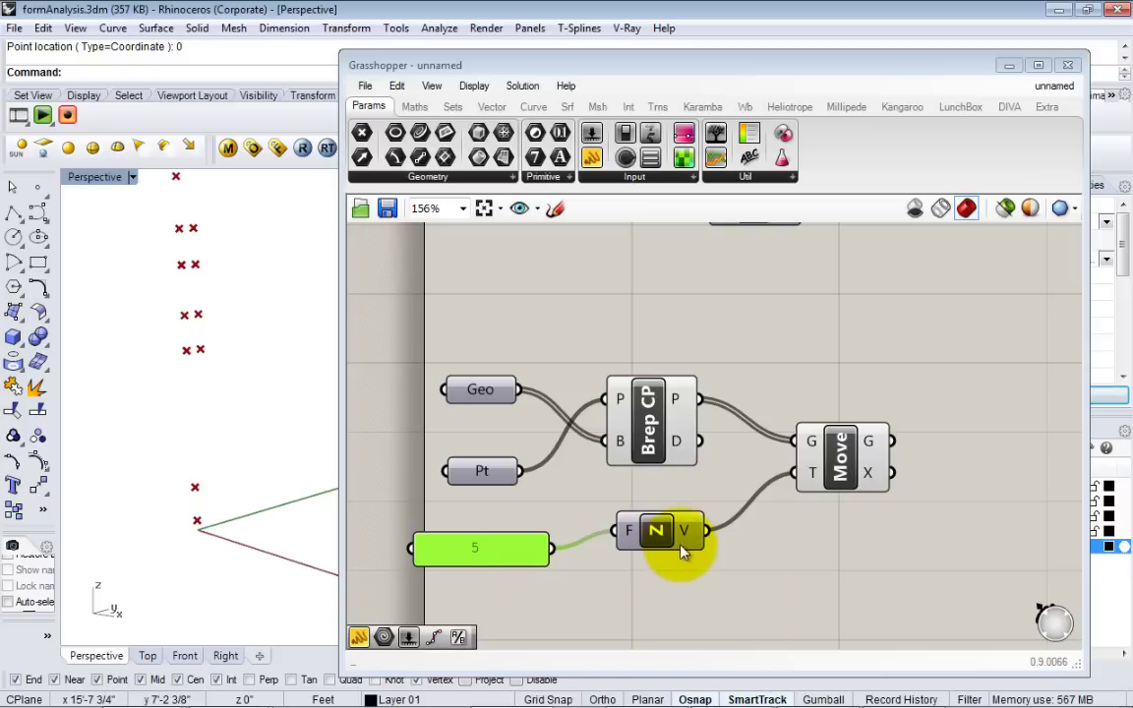
mouse_move(685, 536)
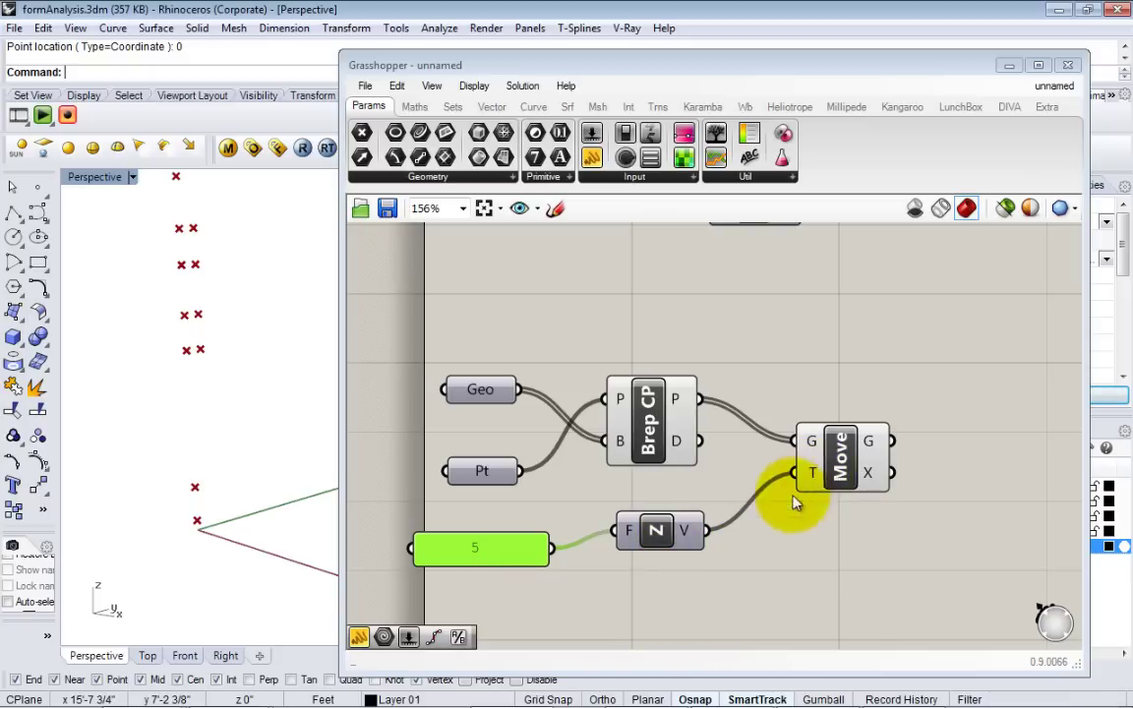
Step: Add a Number Slider, set it to 0.442 and place it just below the factor panel
right_click_drag(585, 537, 612, 517)
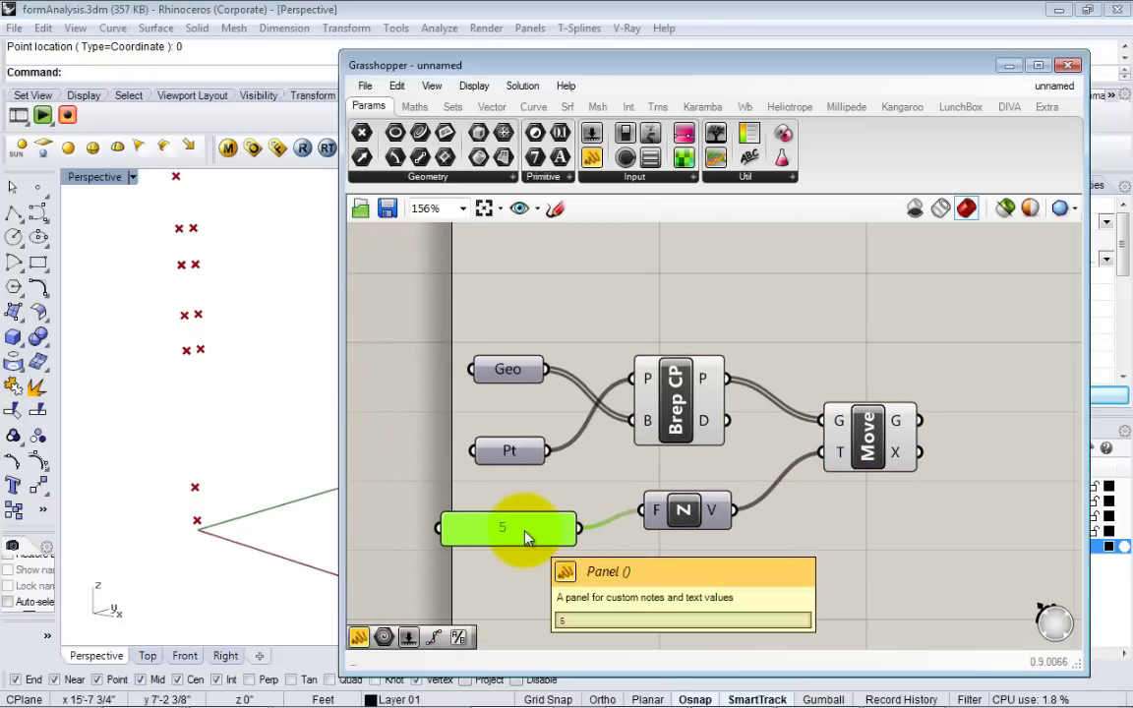
right_click_drag(552, 555, 548, 531)
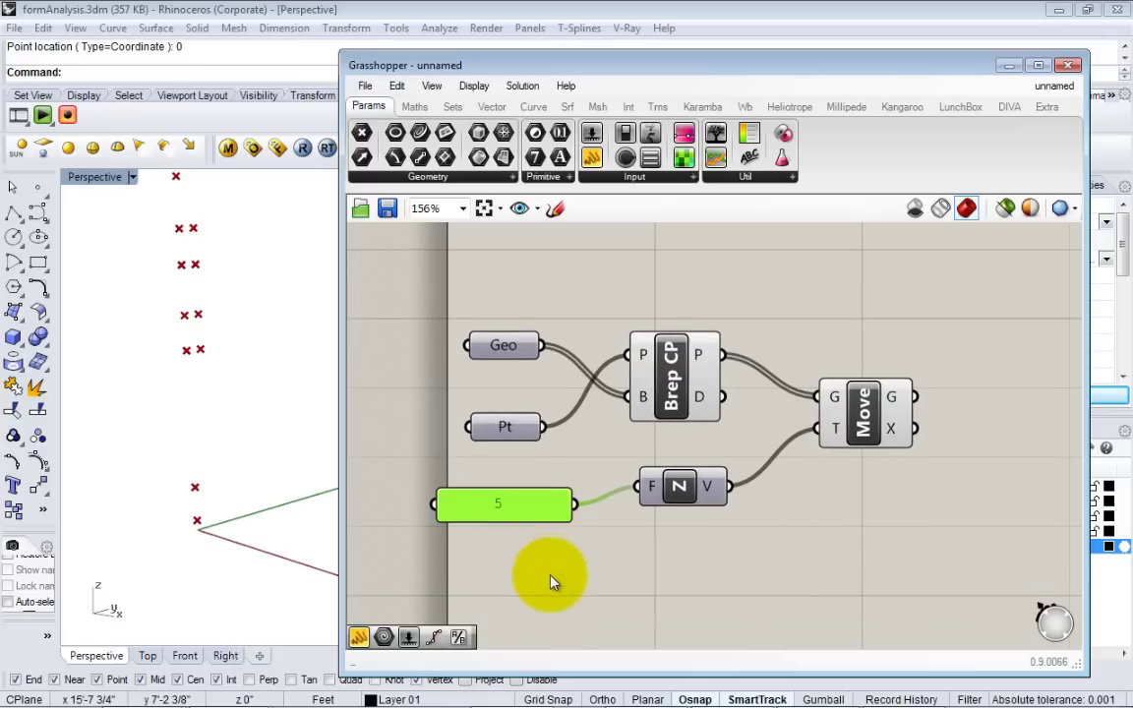
right_click_drag(551, 581, 562, 549)
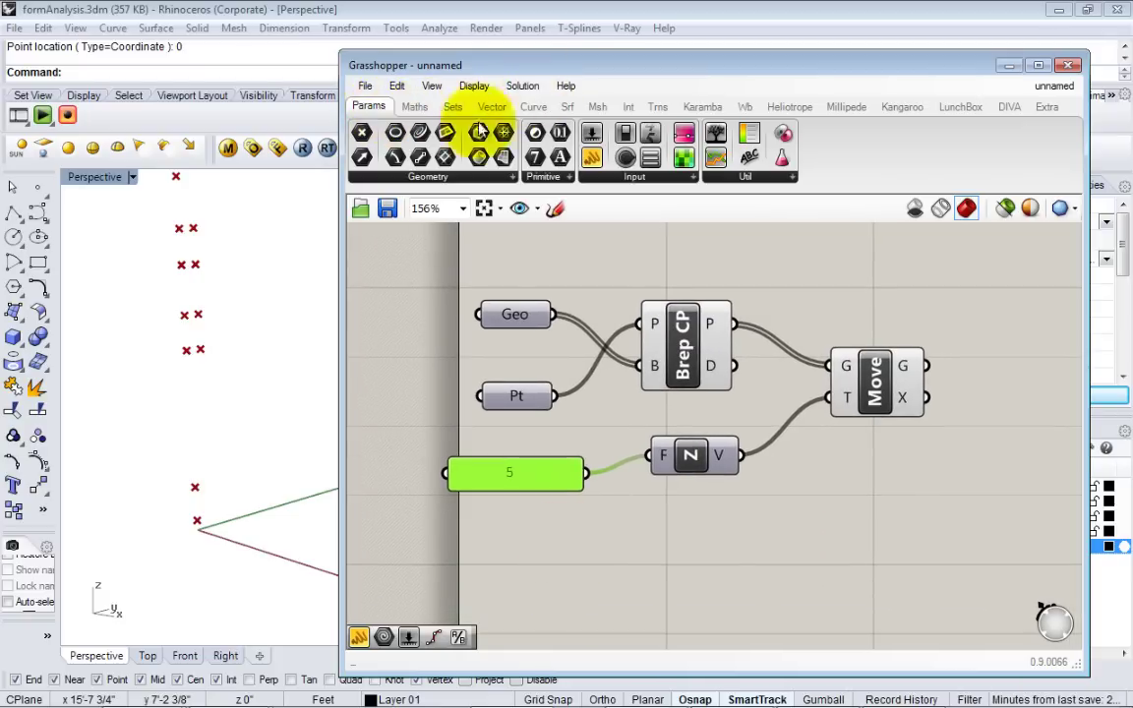
left_click(618, 177)
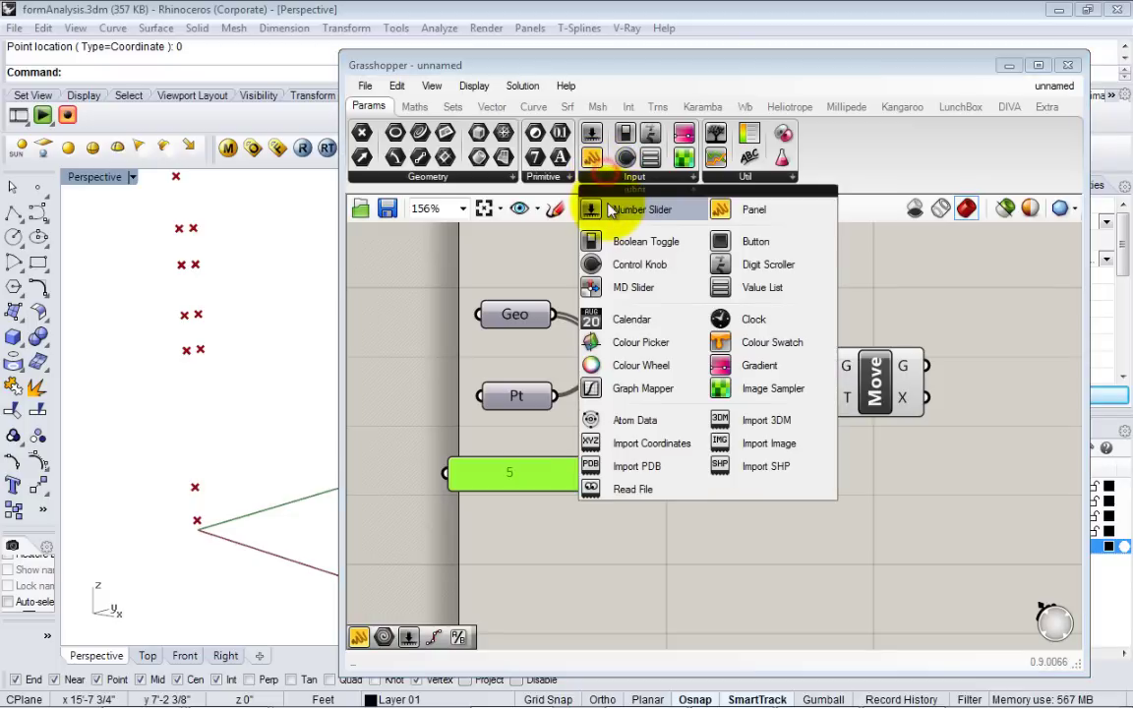
left_click(609, 208)
left_click(534, 548)
right_click_drag(562, 577, 581, 557)
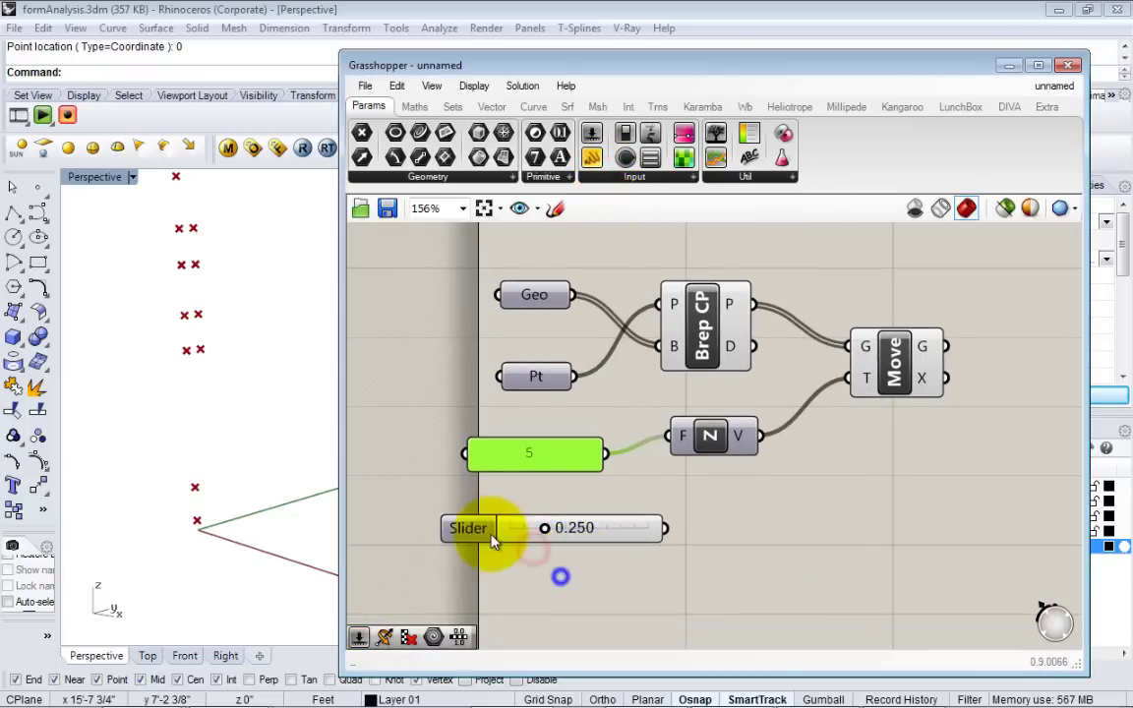
left_click_drag(488, 536, 568, 562)
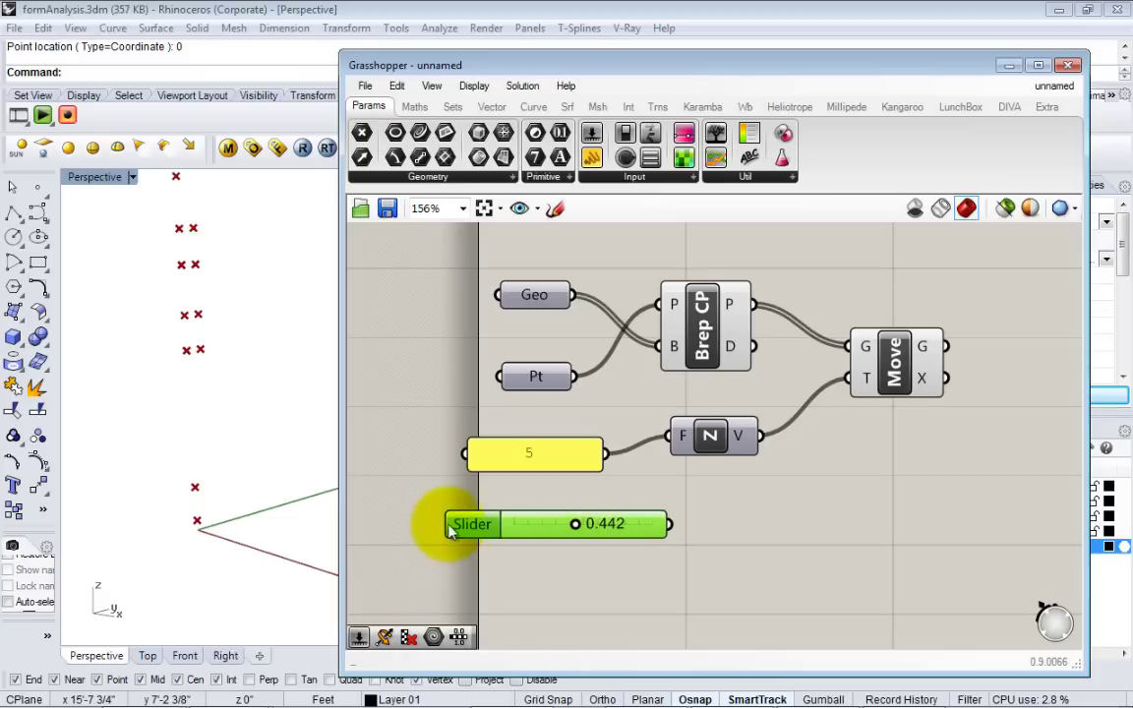
left_click_drag(442, 523, 433, 499)
Step: Add a Number Slider based on the integer 10 below the 0.442 slider and set it to 7
double_click(514, 554)
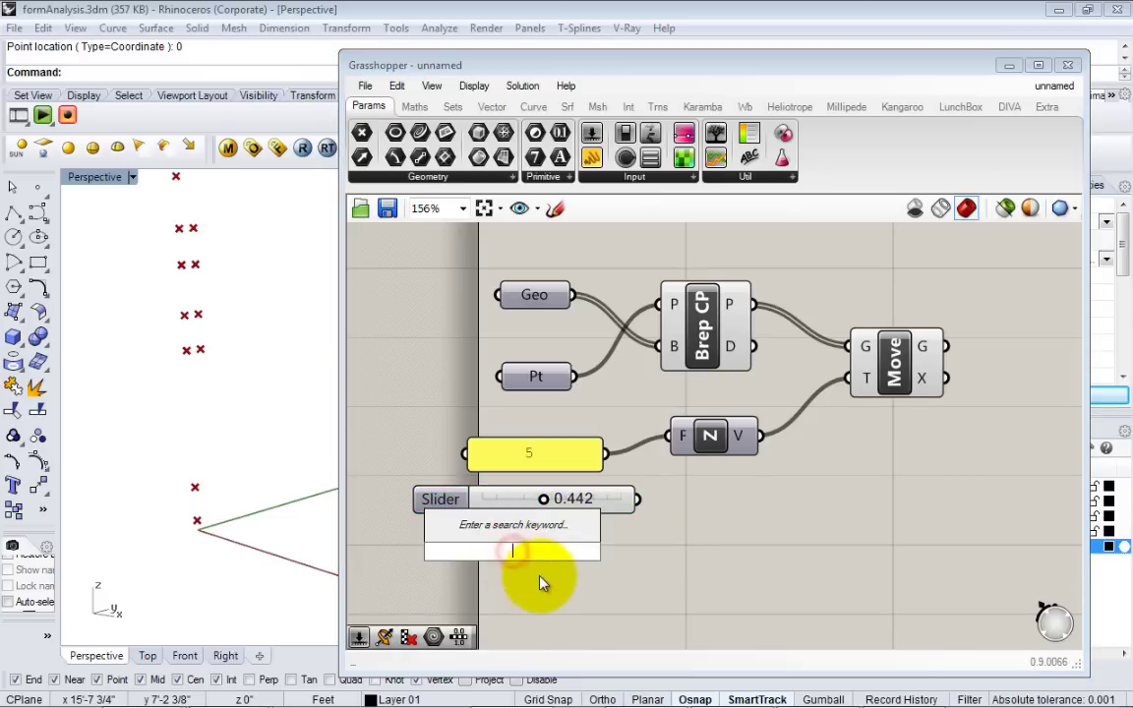
left_click(540, 580)
right_click_drag(532, 559, 501, 553)
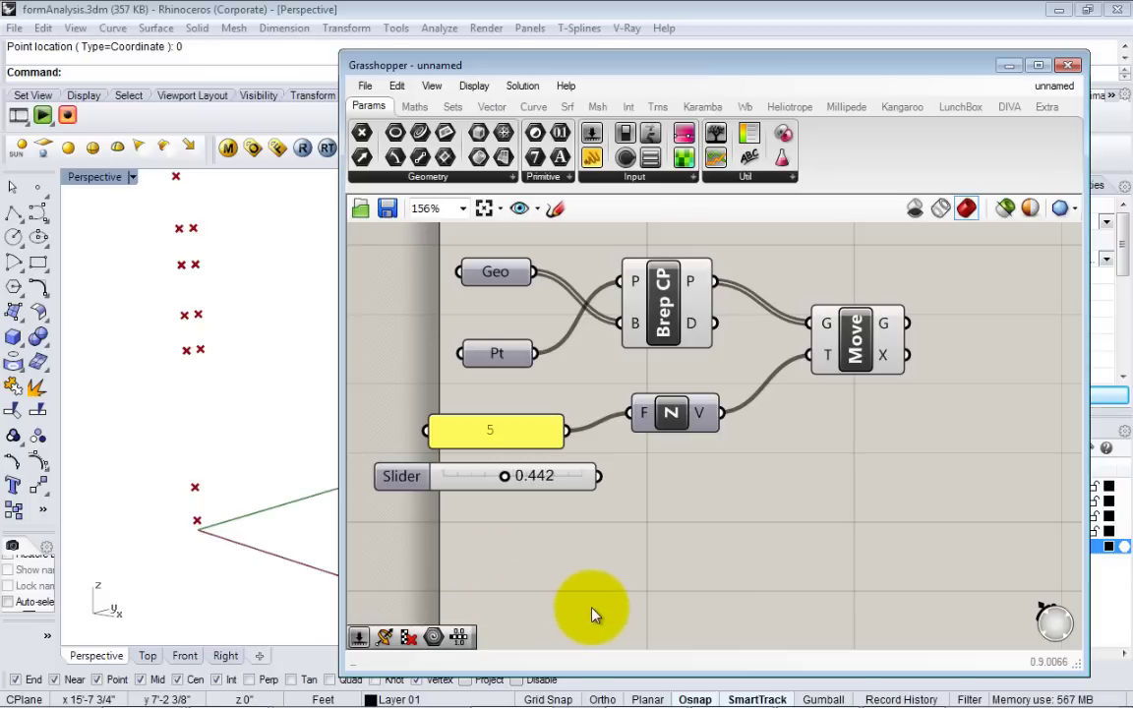
double_click(551, 540)
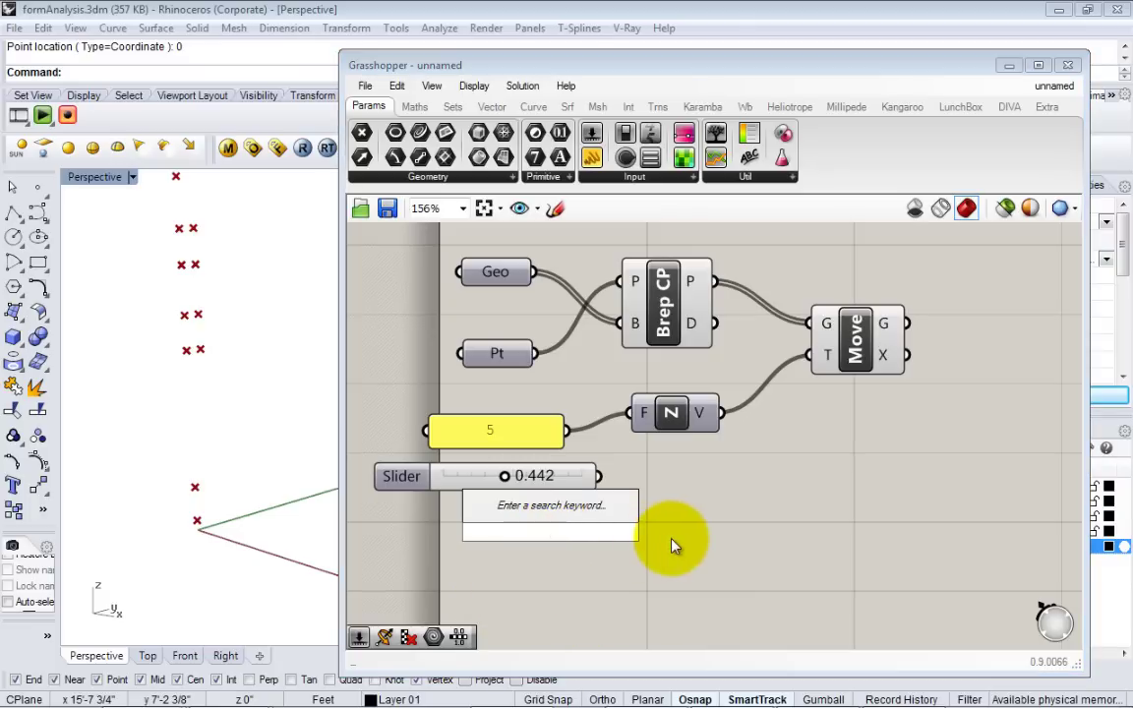
type("10")
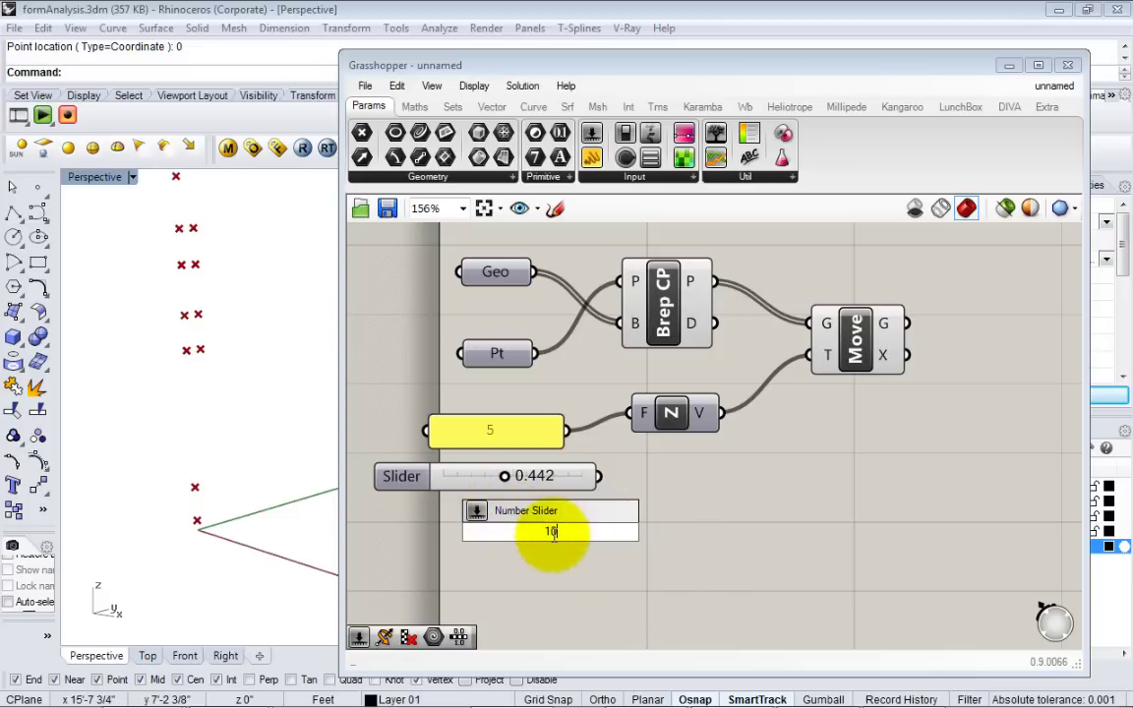
key("Return")
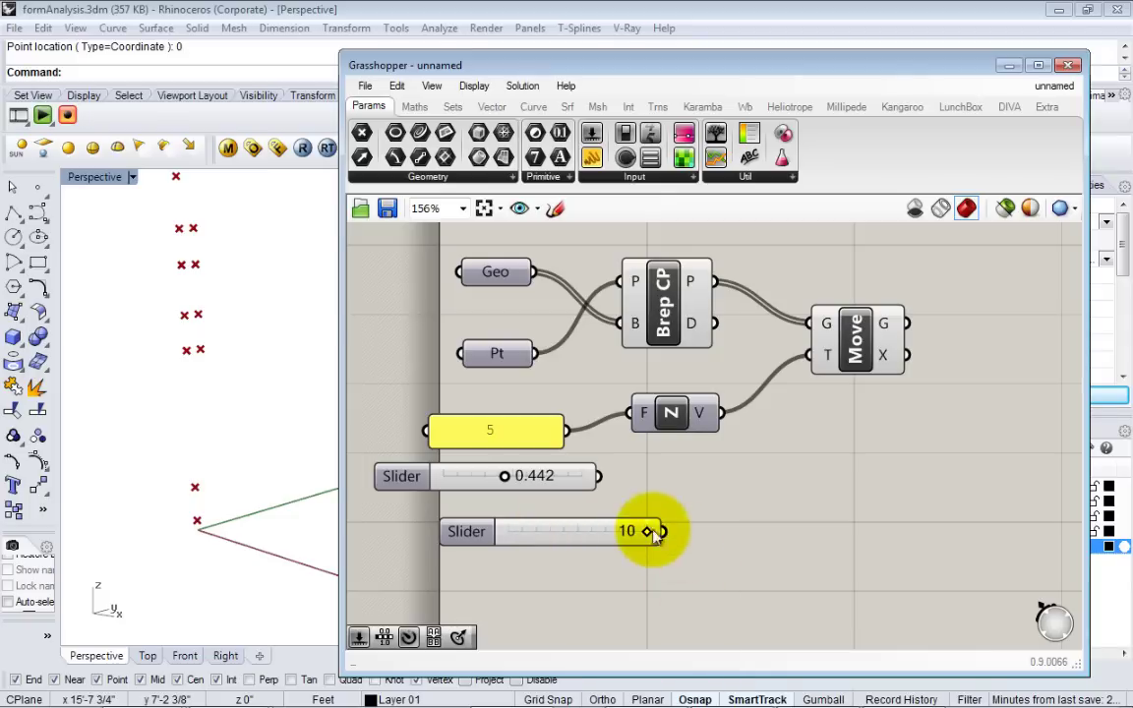
left_click_drag(646, 531, 585, 549)
right_click_drag(607, 547, 607, 524)
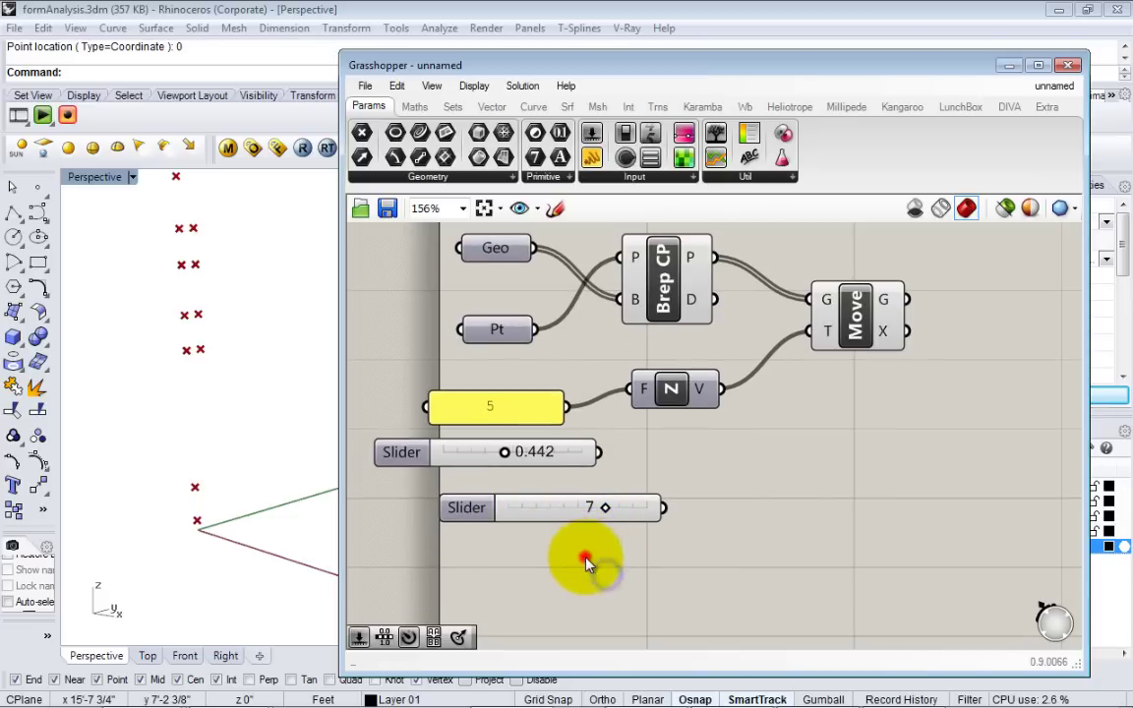
Step: Add a Number Slider based on 10.0 with one decimal below the slider reading 7 and set it to 4.6
double_click(586, 558)
type("10")
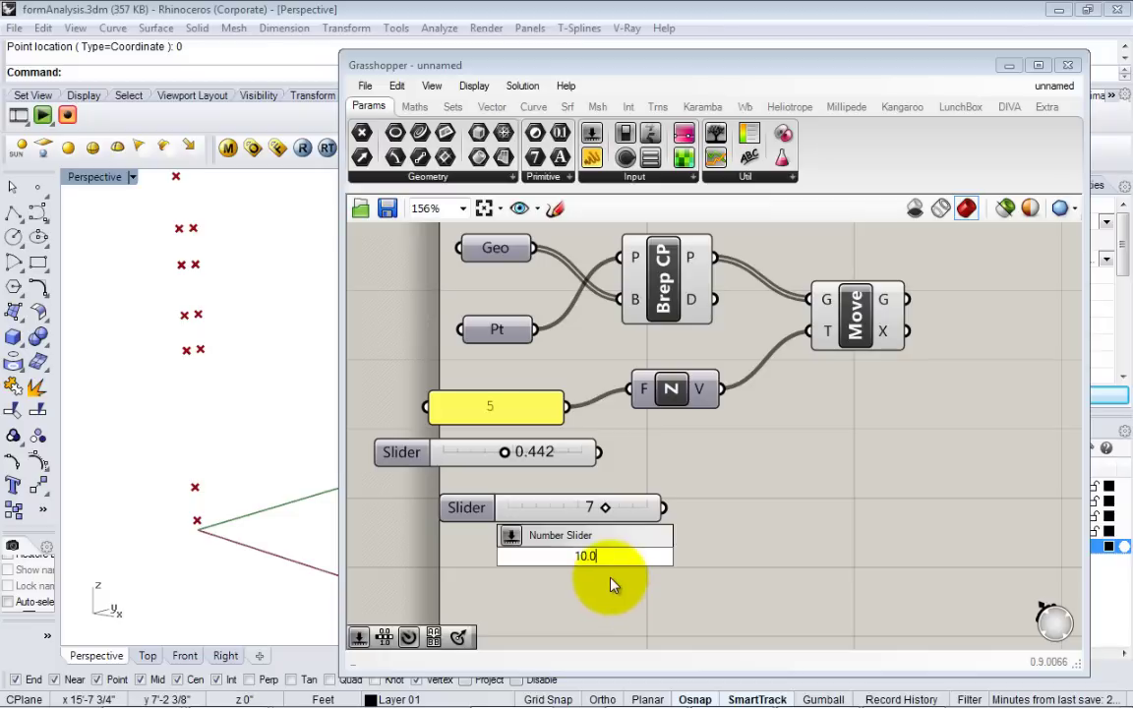
key("Return")
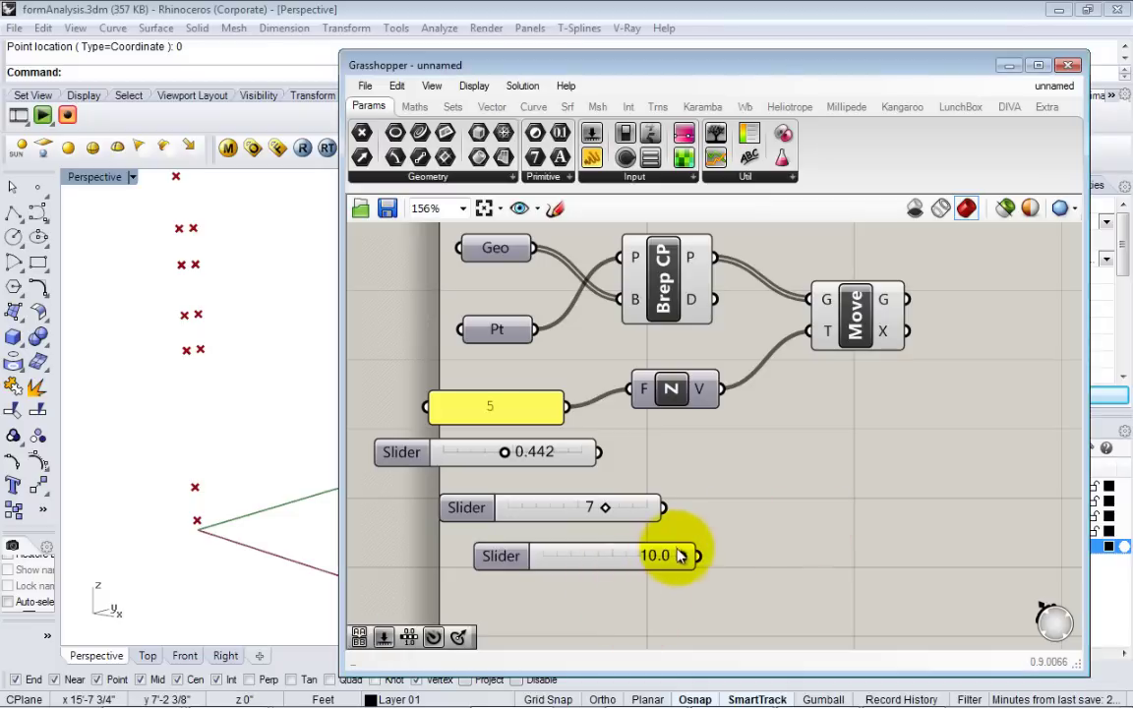
left_click_drag(679, 555, 603, 598)
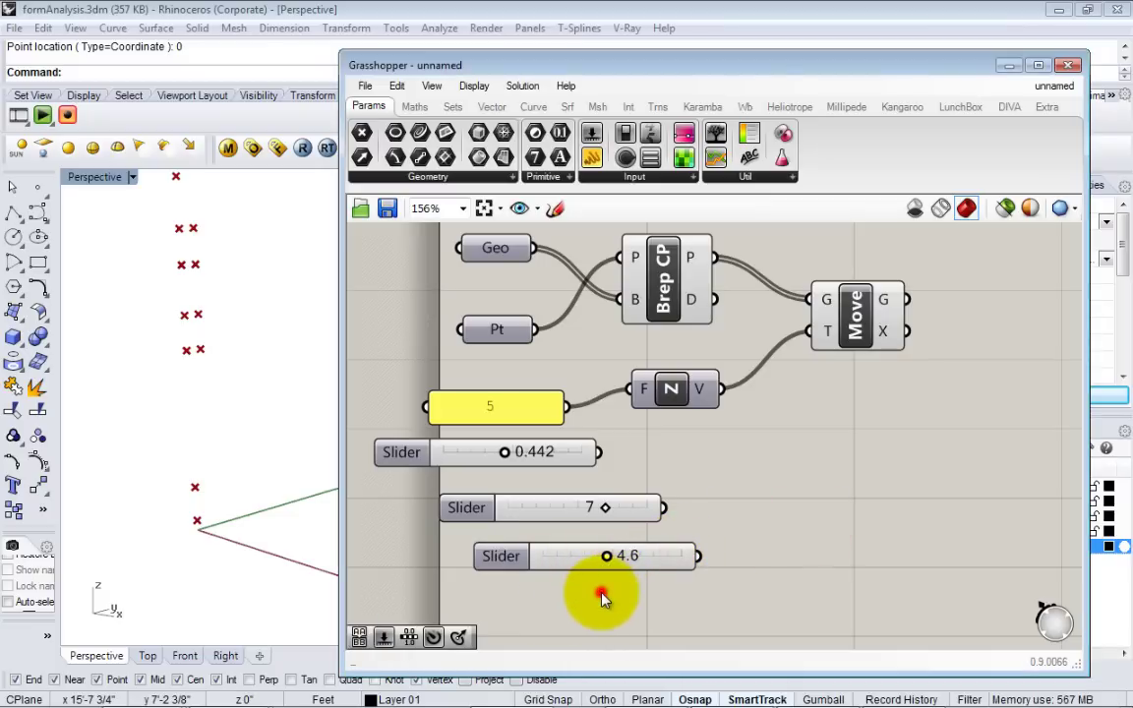
Step: Add a four-decimal Number Slider based on 10.0000 below the others and lower its value
double_click(602, 592)
type("10.0000")
key("Return")
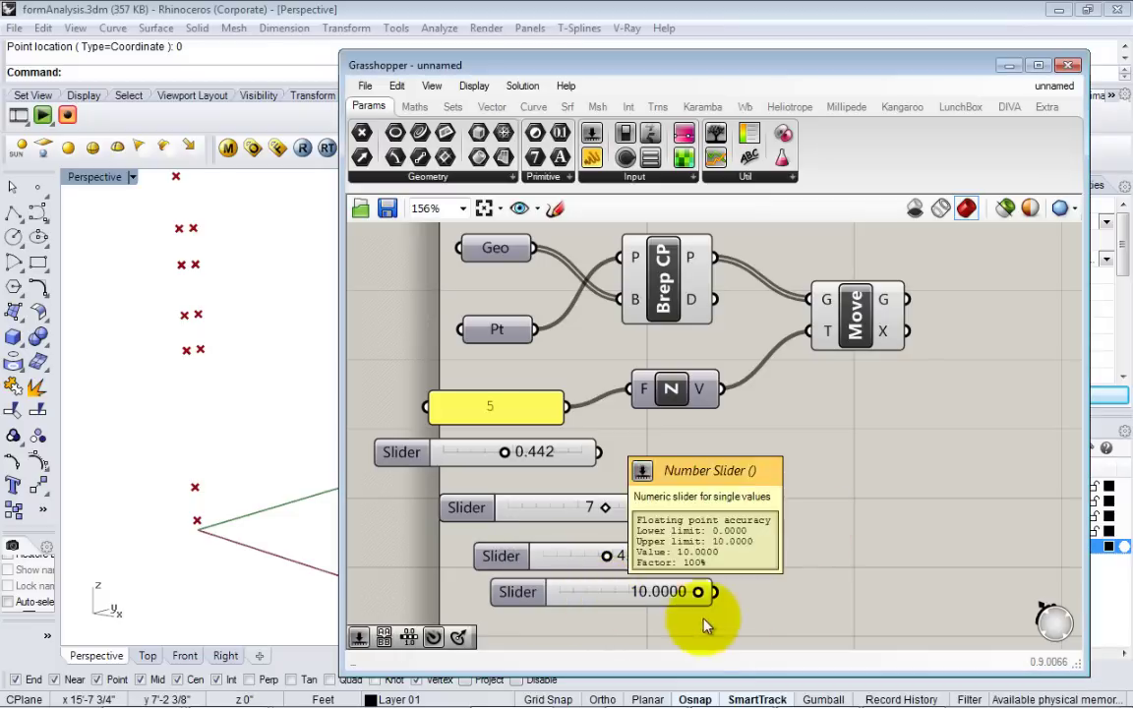
left_click_drag(698, 593, 641, 589)
Step: Delete the four-decimal slider, the integer slider reading 7 and the slider reading 0.442
left_click_drag(675, 633, 637, 582)
key("Delete")
left_click(634, 506)
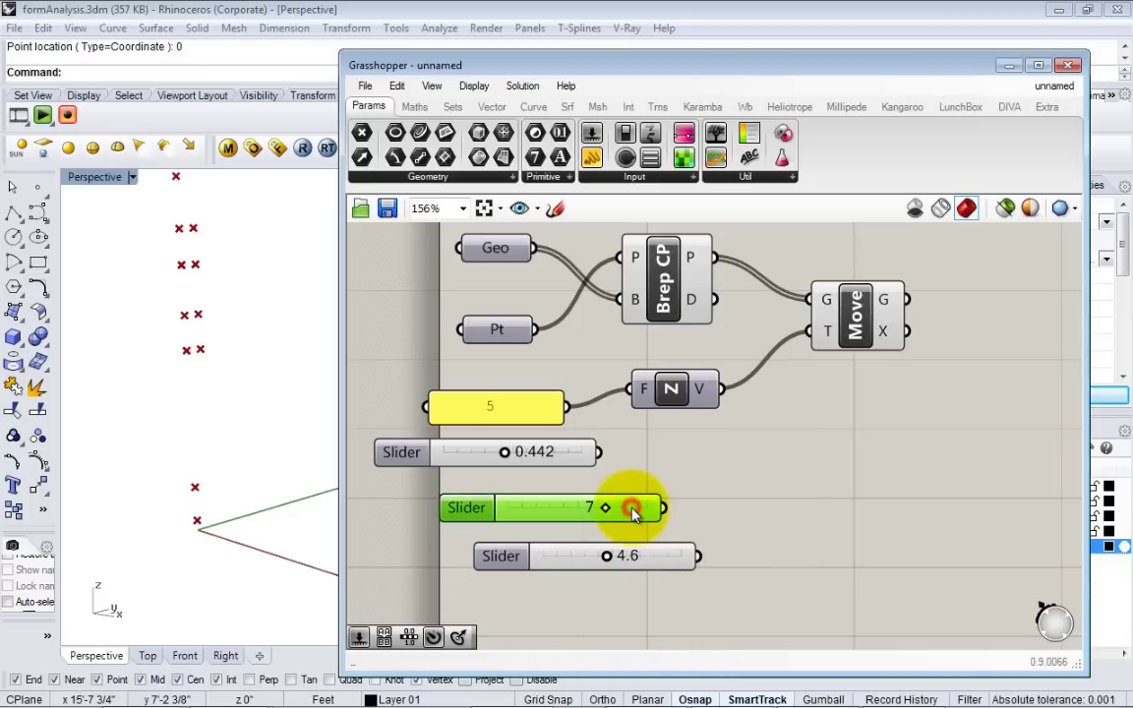
key("Delete")
left_click(579, 458)
key("Delete")
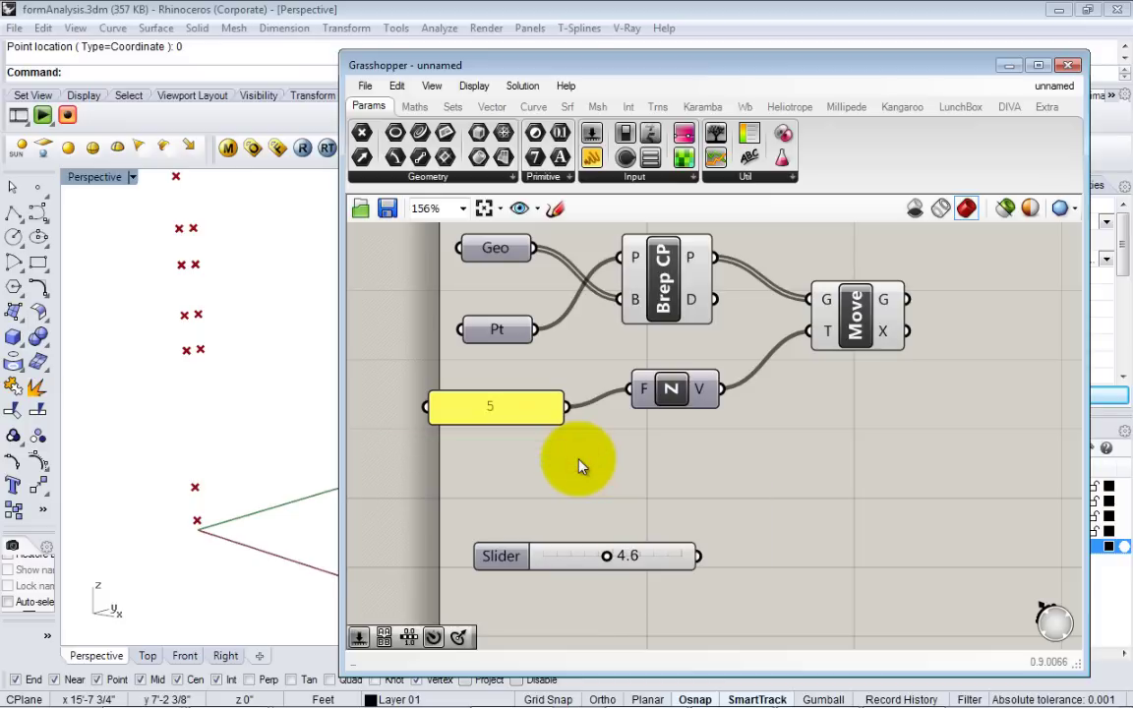
Step: Move the one-decimal slider just below the factor panel, set it to 6.2 and connect it to the Factor input of Unit Z
left_click_drag(565, 558, 483, 461)
mouse_move(526, 460)
left_mouse_down()
mouse_move(463, 464)
mouse_move(600, 466)
mouse_move(544, 474)
left_mouse_up()
left_click_drag(619, 460, 629, 413)
right_click_drag(653, 445, 650, 489)
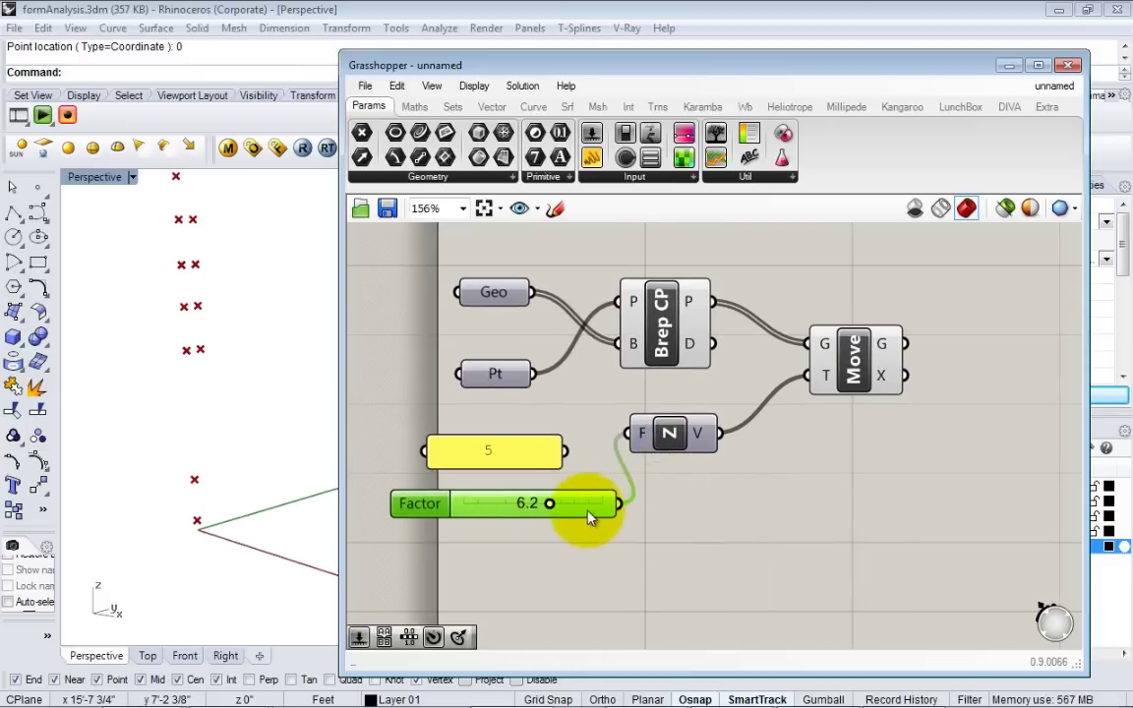
Step: Delete the panel containing 5 and move the Factor slider up into its place
left_click_drag(590, 507, 565, 505)
left_click_drag(546, 454, 544, 443)
key("Delete")
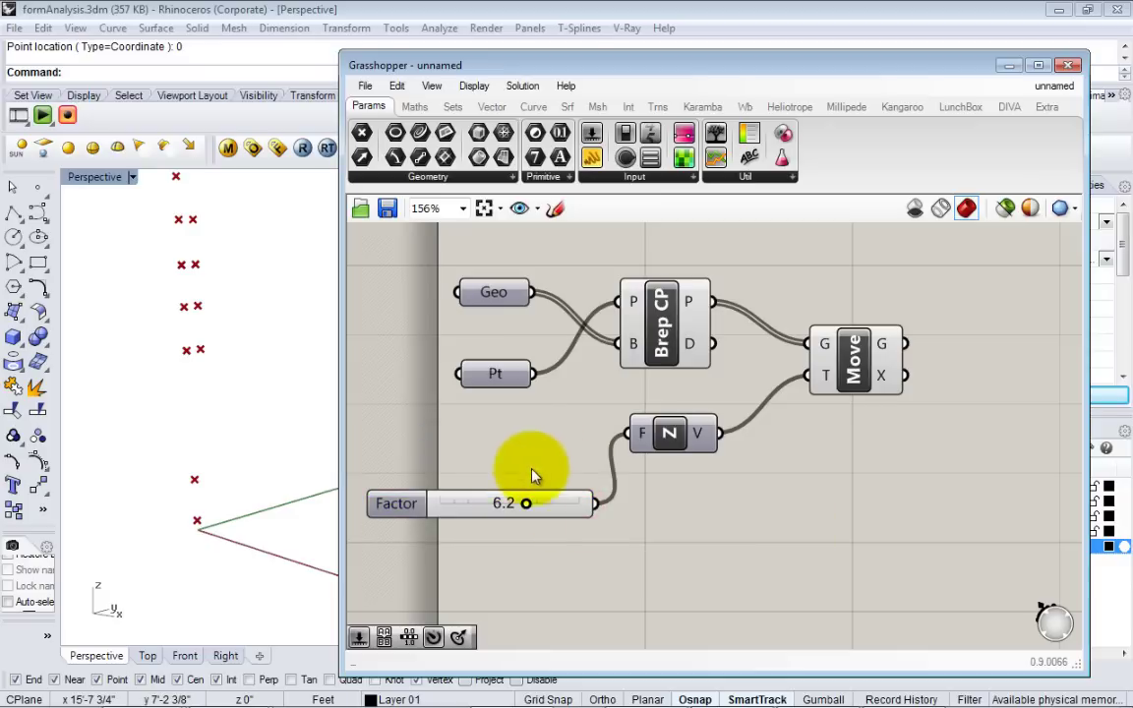
left_click_drag(541, 502, 491, 456)
left_click(554, 519)
right_click_drag(524, 487, 525, 504)
Step: Set the Factor slider feeding Unit Z to 4.0
left_click_drag(492, 467, 492, 467)
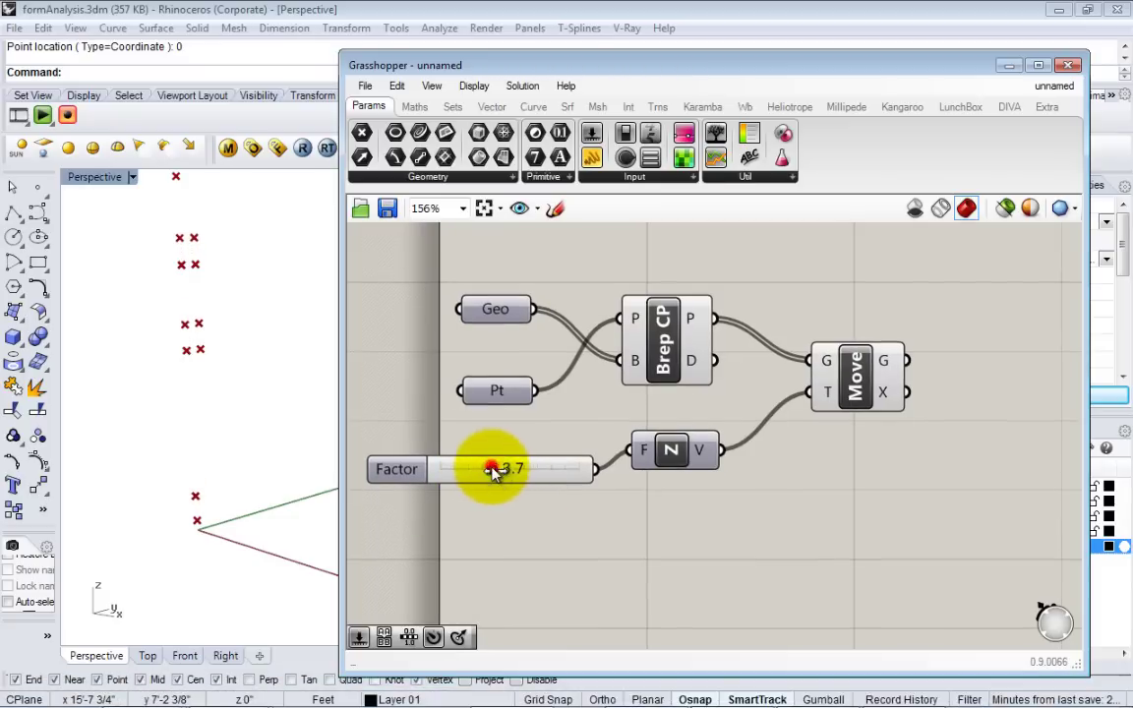
double_click(492, 469)
type("4")
key("Return")
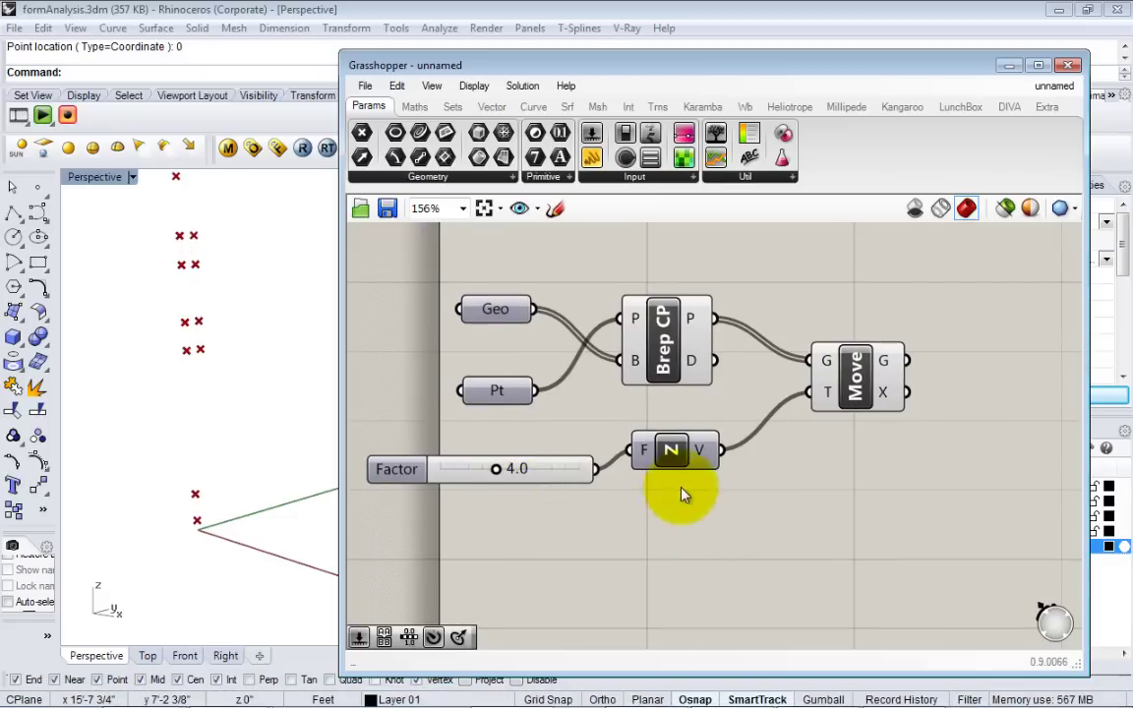
Step: Reposition the Unit Z and Move components slightly to tidy the lower definition
right_click_drag(682, 488, 658, 525)
left_click_drag(644, 497, 657, 489)
left_click_drag(847, 423, 846, 410)
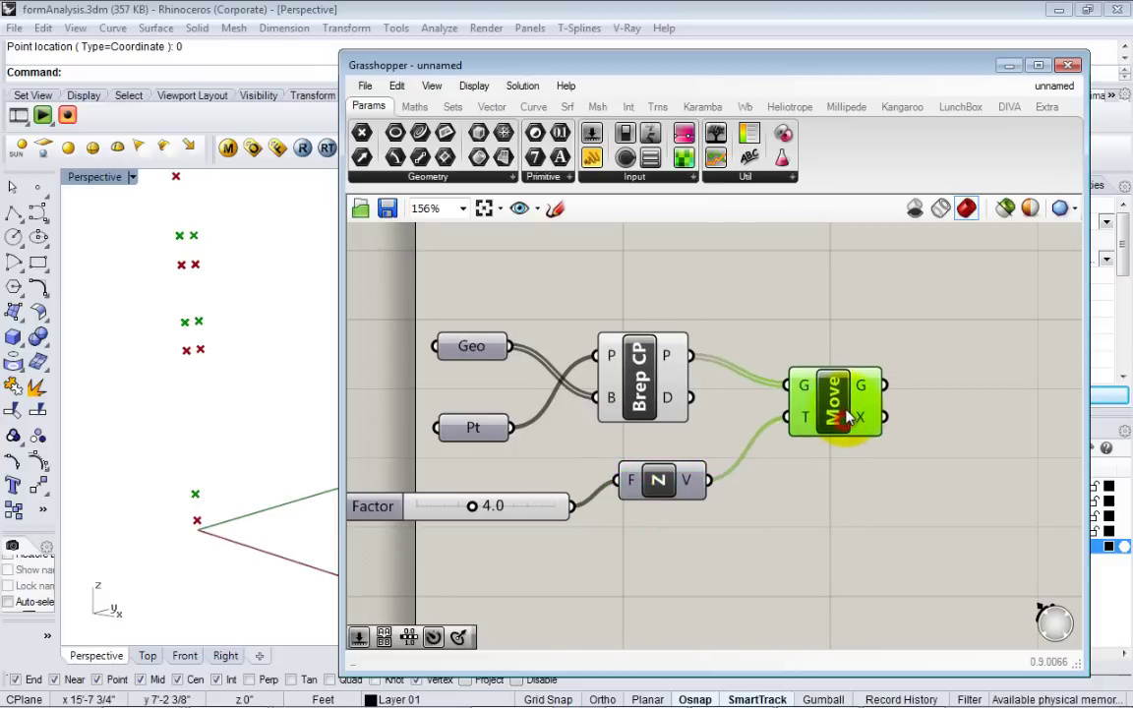
scroll(834, 571, "down", 5)
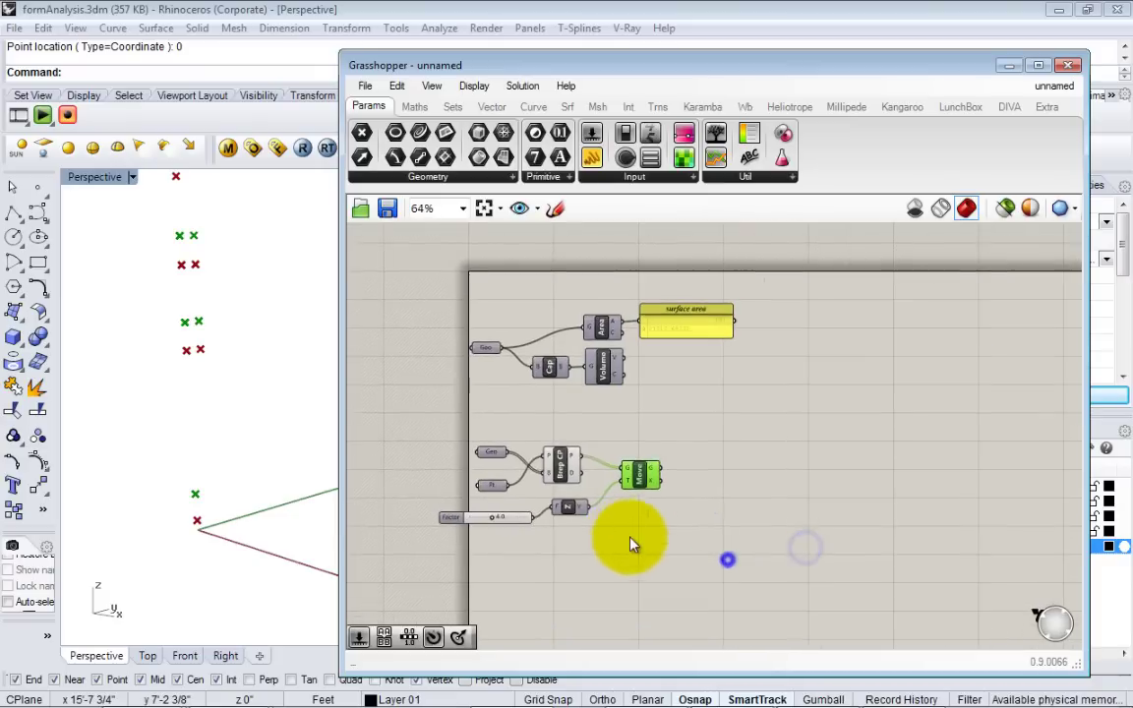
scroll(631, 544, "up", 2)
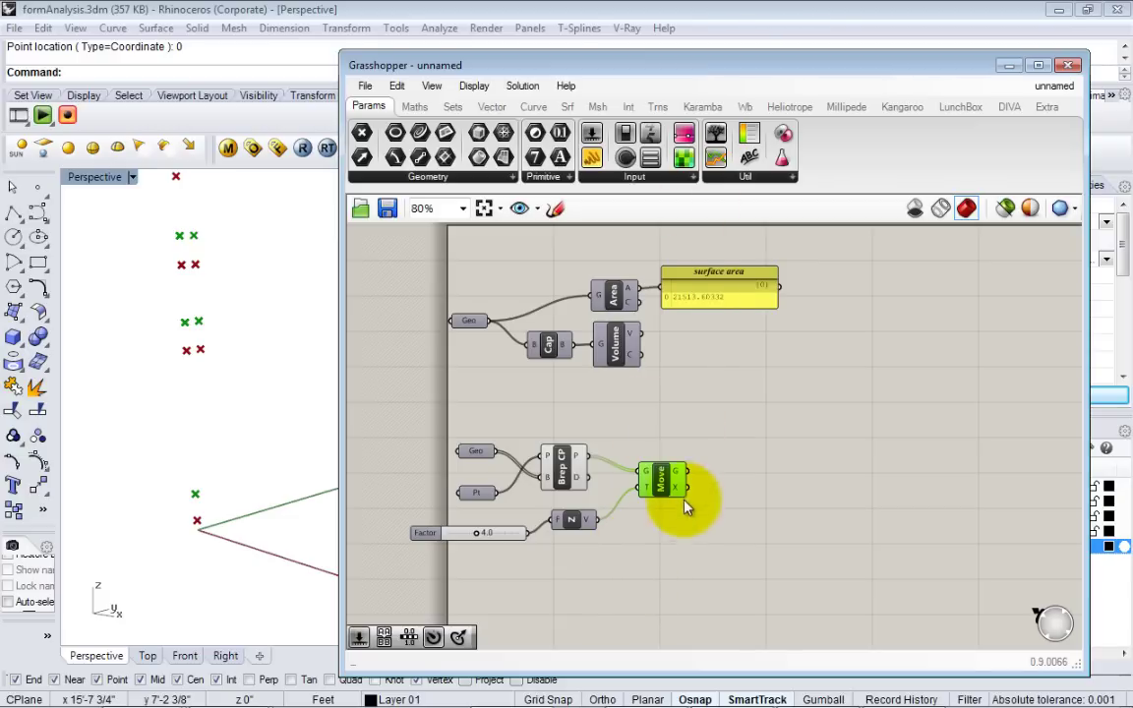
left_click_drag(662, 494, 660, 511)
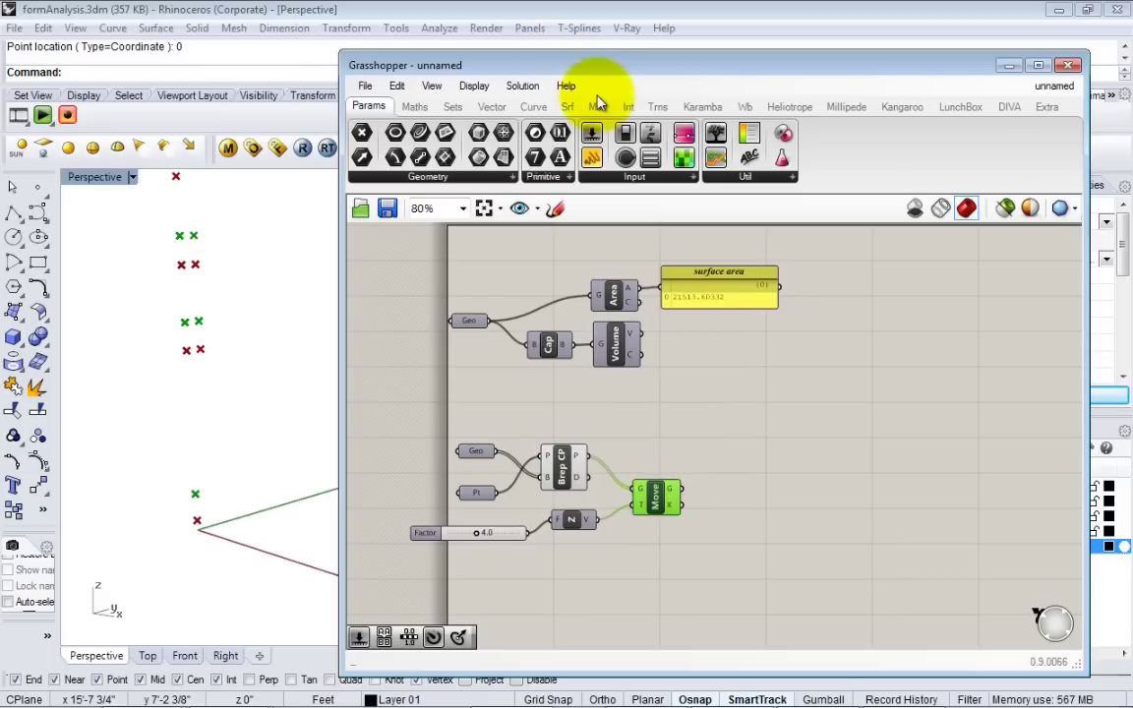
Step: Widen the Grasshopper window and place a Brep | Plane intersection component to the right of Move
left_click(629, 106)
left_click(659, 106)
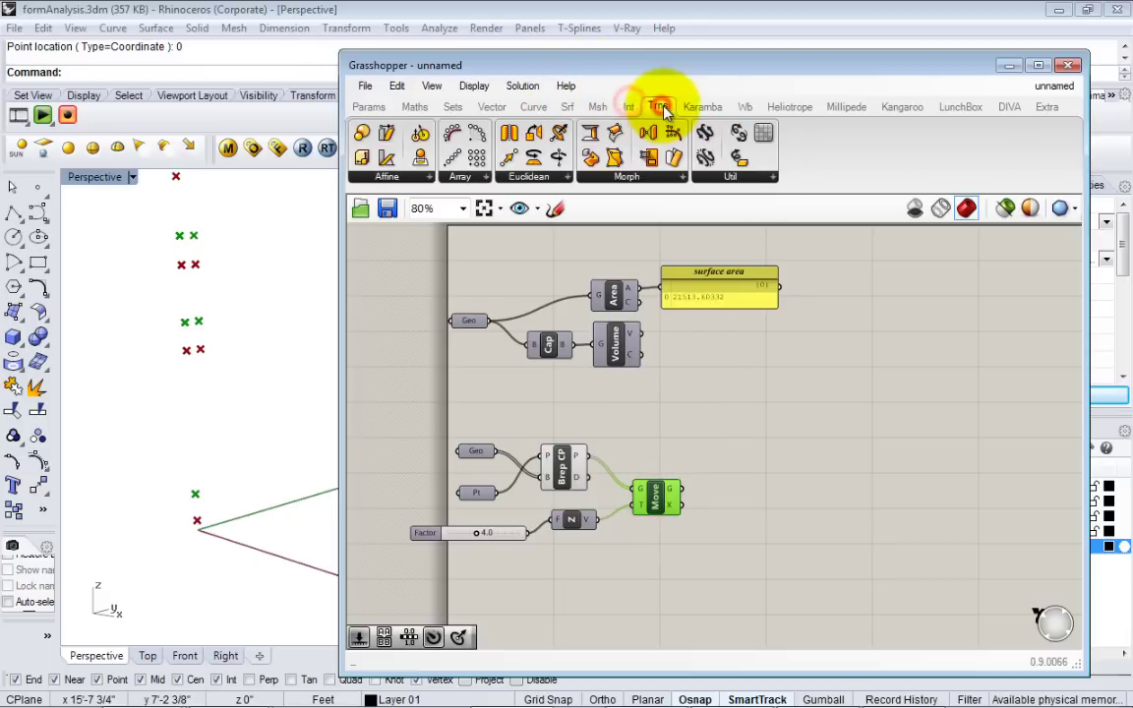
left_click(629, 106)
left_click_drag(339, 162, 152, 169)
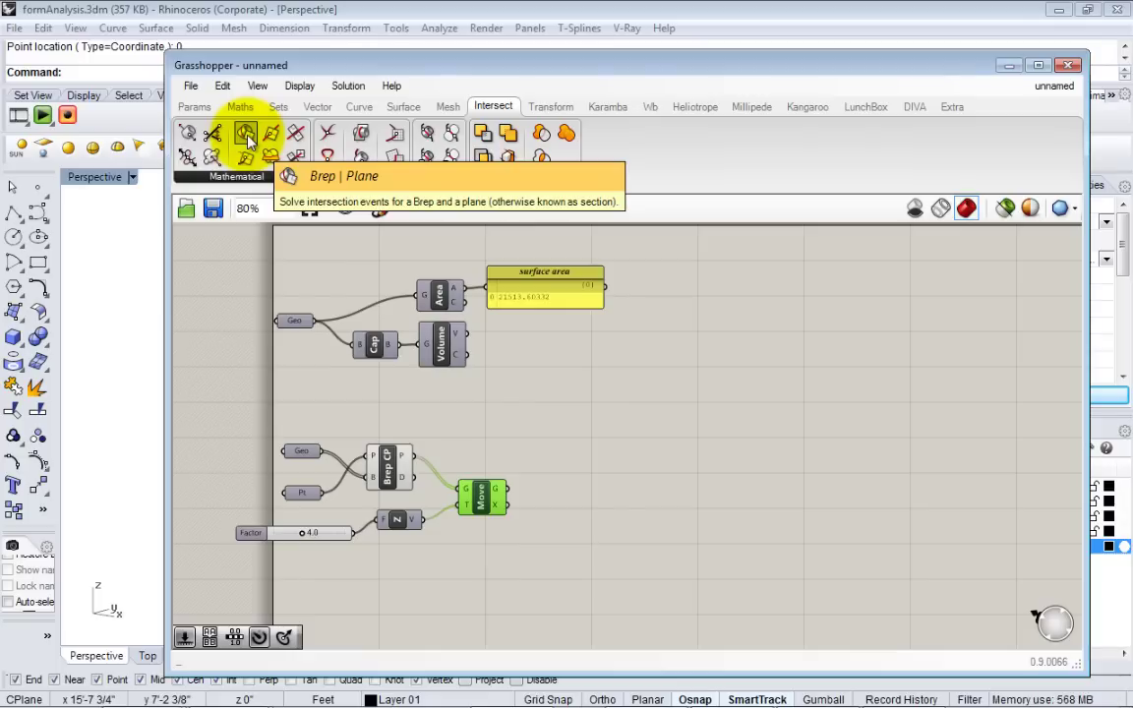
left_click_drag(249, 141, 549, 458)
scroll(541, 491, "up", 3)
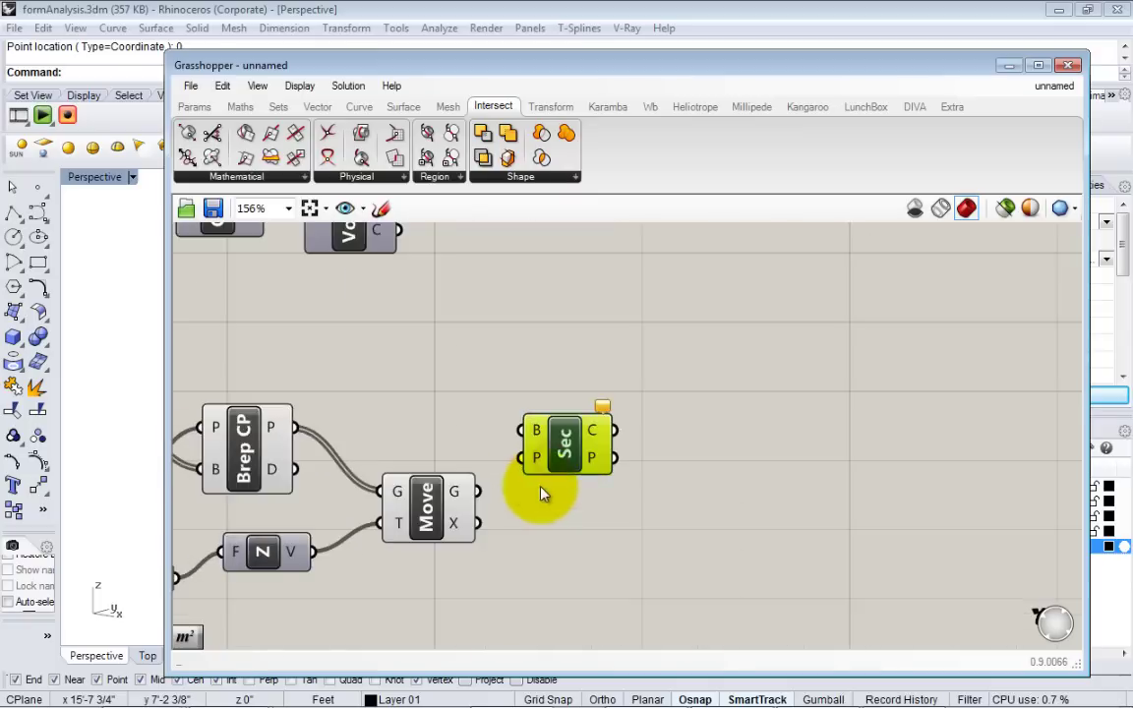
scroll(540, 494, "down", 3)
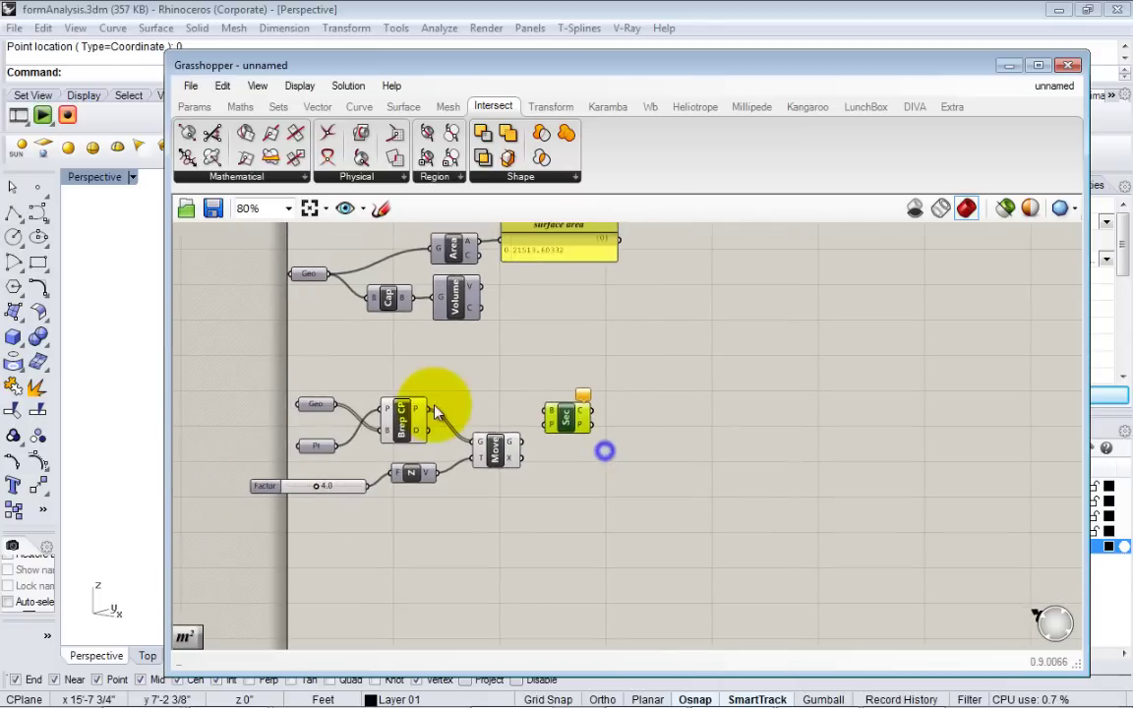
scroll(437, 413, "up", 2)
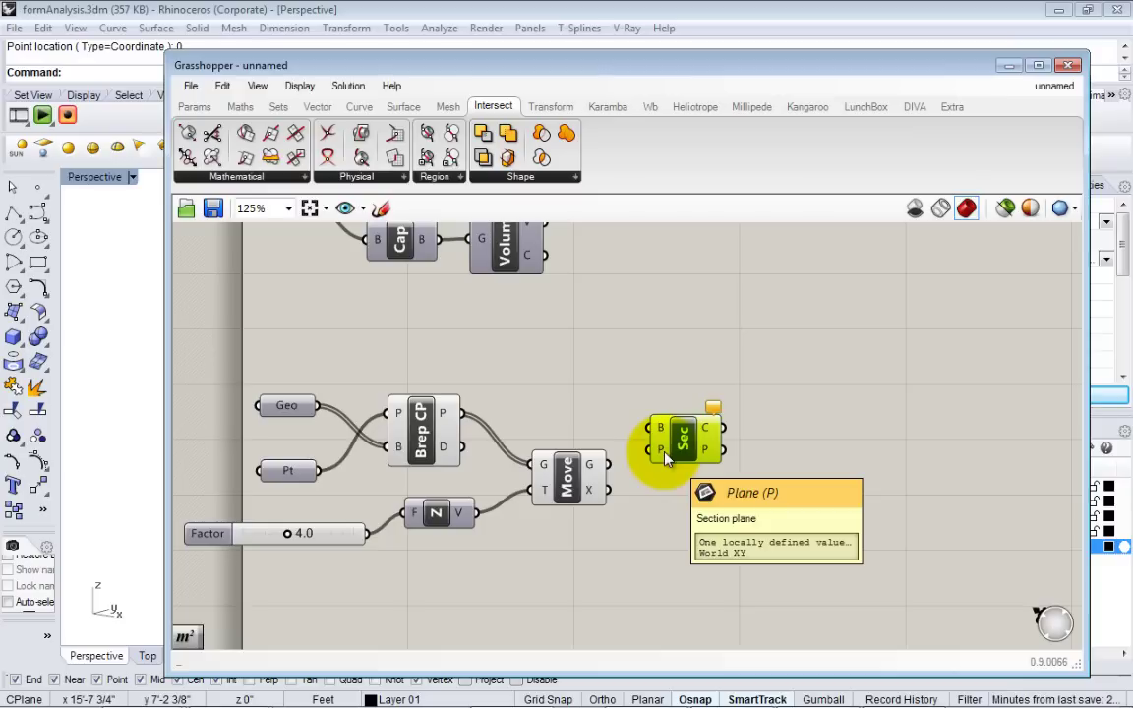
left_click_drag(666, 458, 668, 441)
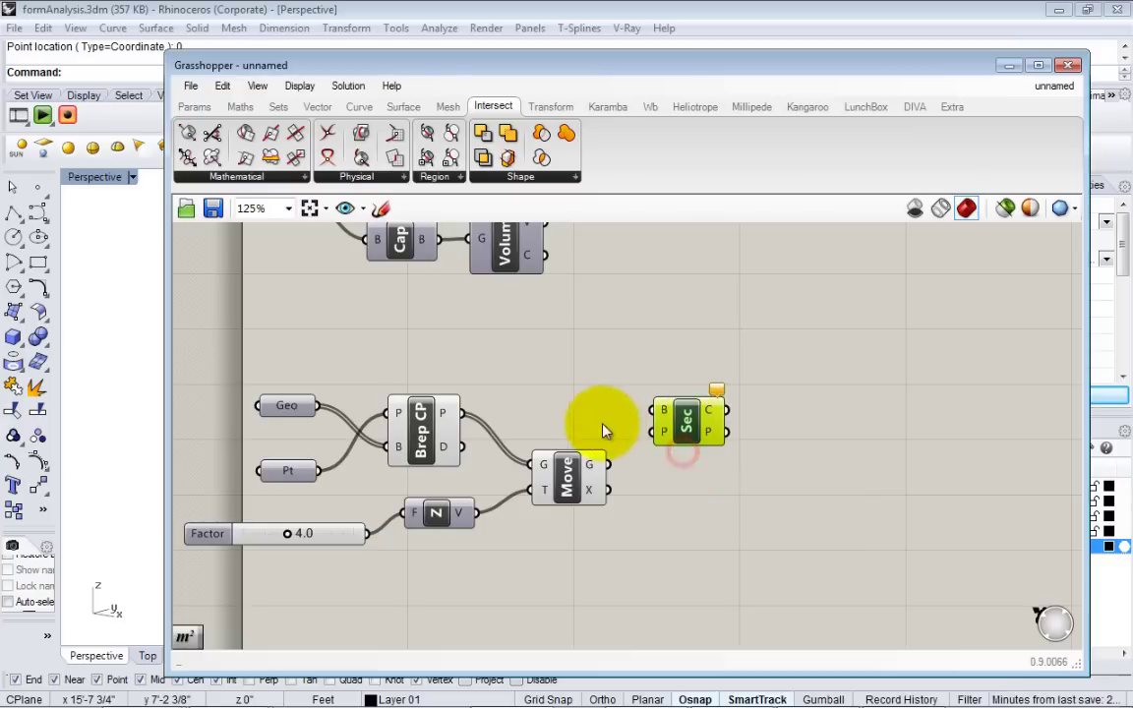
Step: Connect the Geo parameter that feeds Brep CP to the Brep input of the Brep | Plane component
left_click(440, 429)
right_click_drag(420, 360, 480, 366)
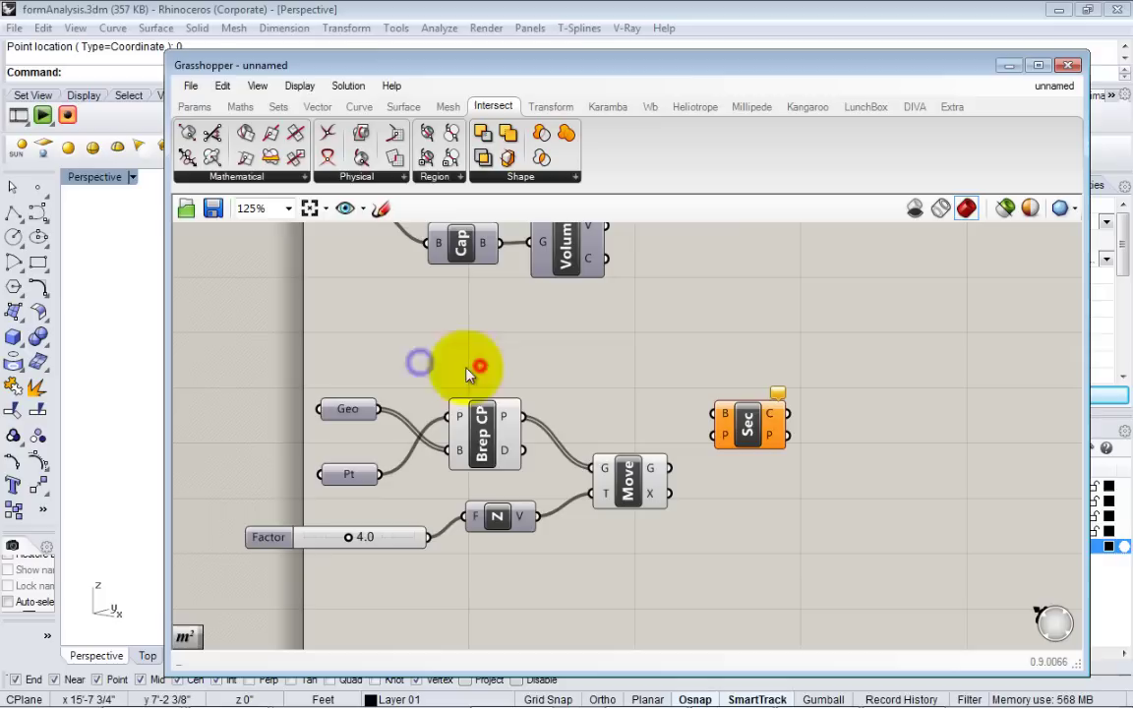
left_click(362, 416)
left_click_drag(380, 410, 723, 396)
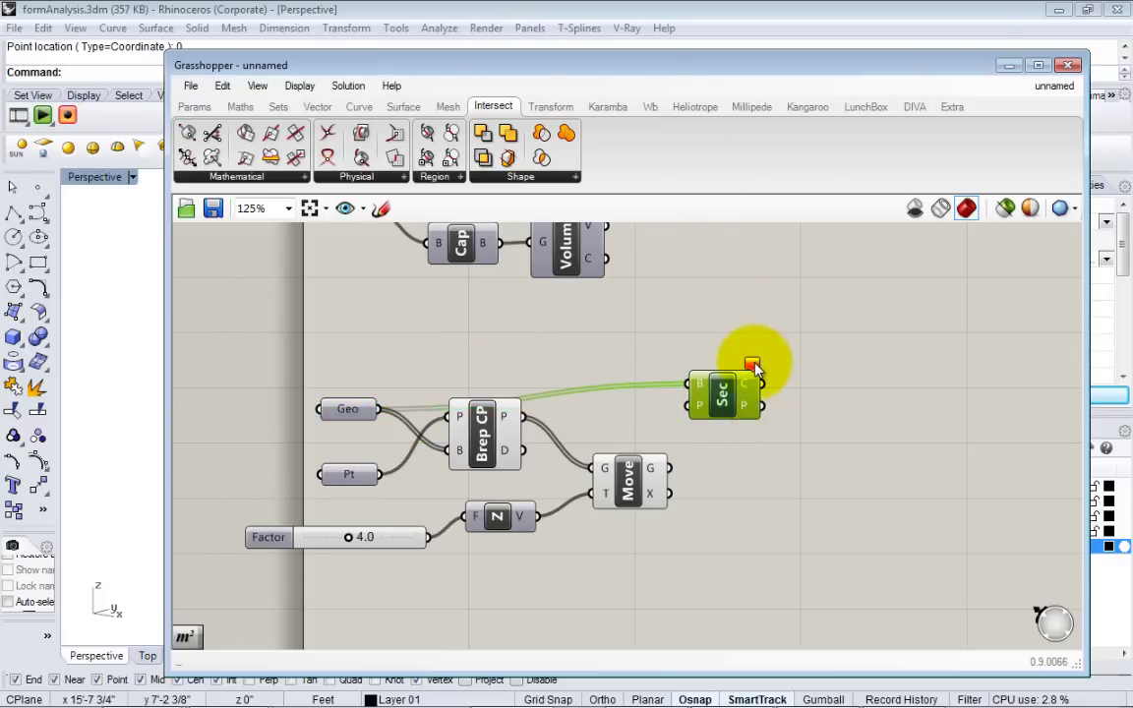
Step: Shift the Grasshopper window aside to expose the Rhino viewport and move the Brep | Plane component higher above Move
left_click_drag(593, 66, 873, 86)
right_click_drag(949, 519, 896, 512)
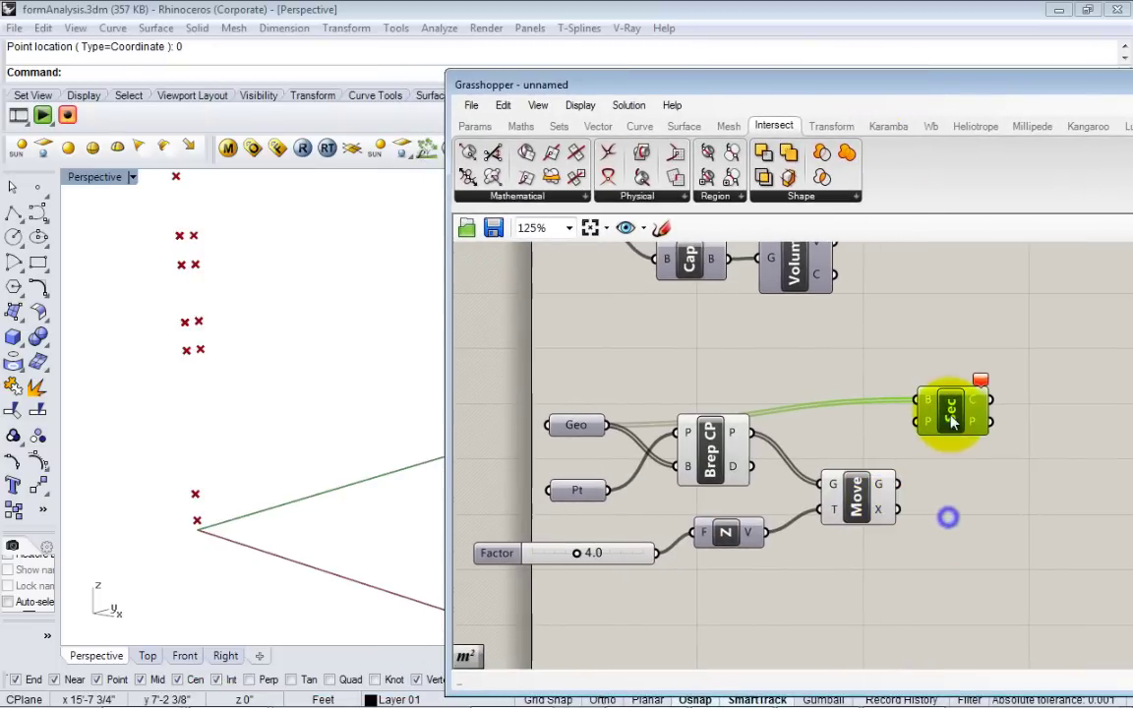
left_click_drag(950, 415, 963, 382)
Step: Move the Brep | Plane component slightly further from Move and connect Move's Geometry output to its Plane input
left_click(860, 487)
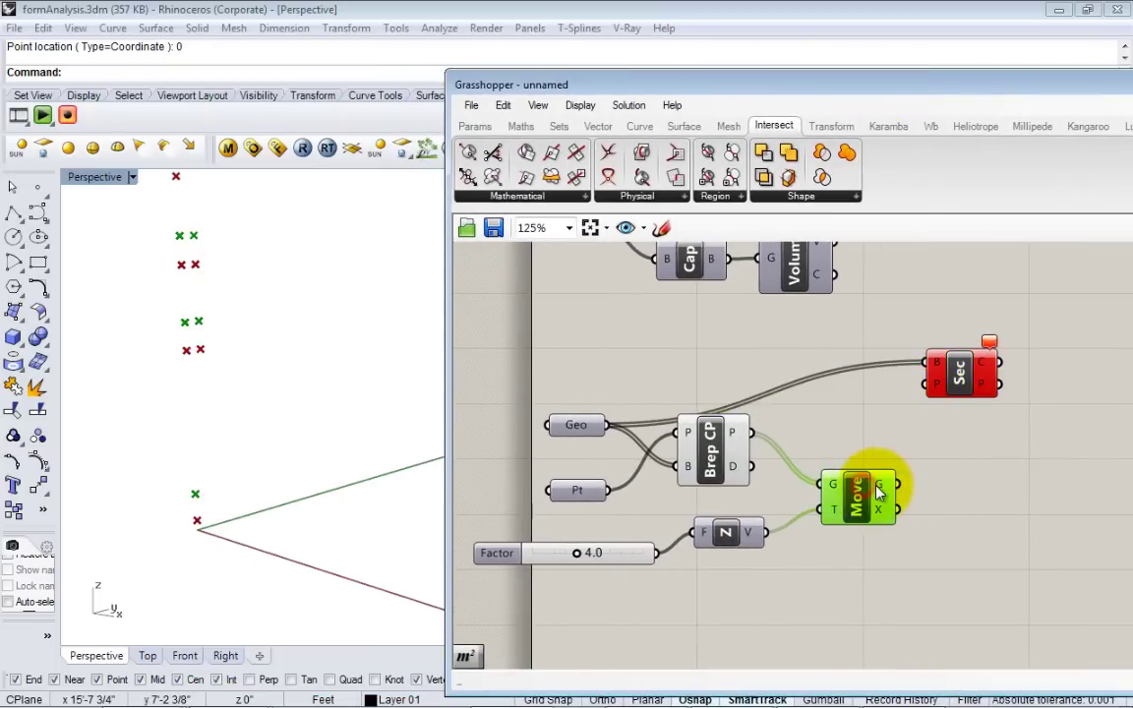
mouse_move(882, 496)
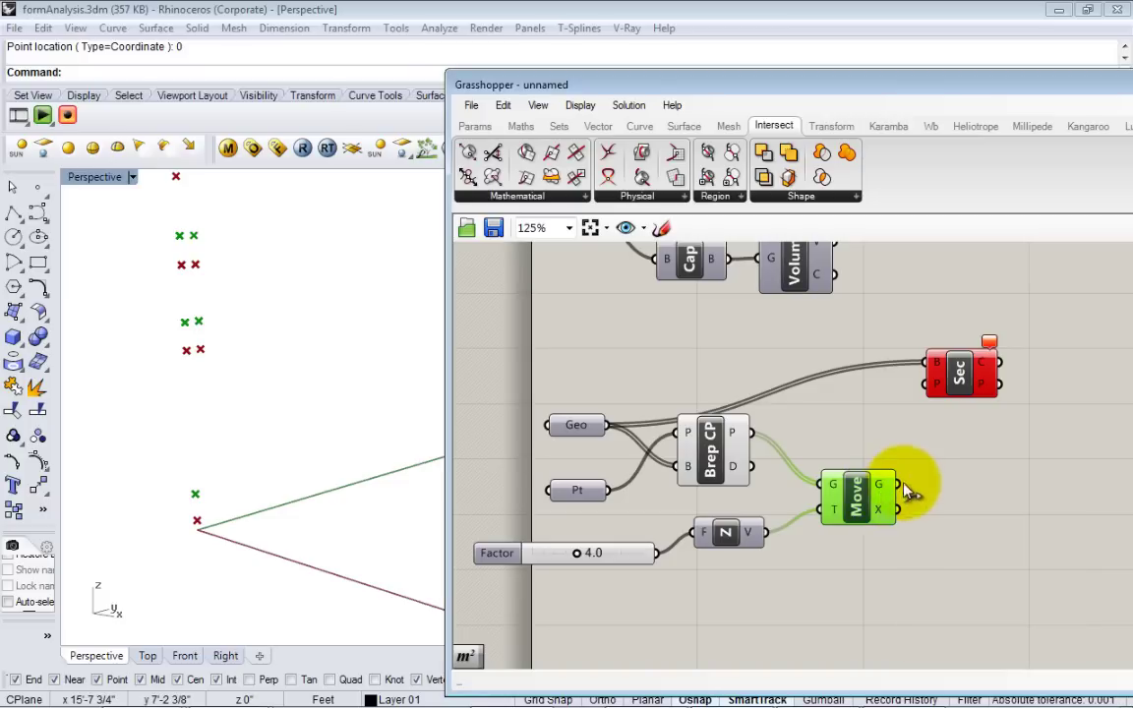
left_click_drag(949, 379, 979, 379)
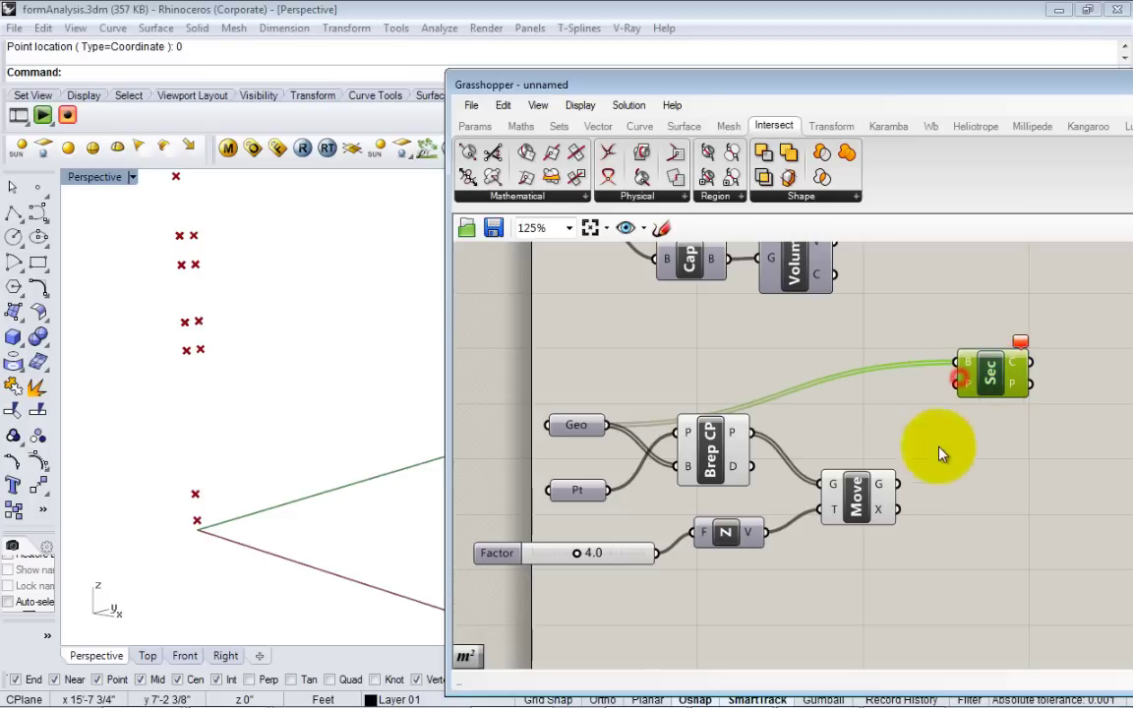
left_click_drag(895, 485, 995, 409)
Step: Turn on the preview of the Geo parameter feeding Brep CP to view the boxes together with the section curves
right_click_drag(190, 423, 655, 484)
left_click(872, 497)
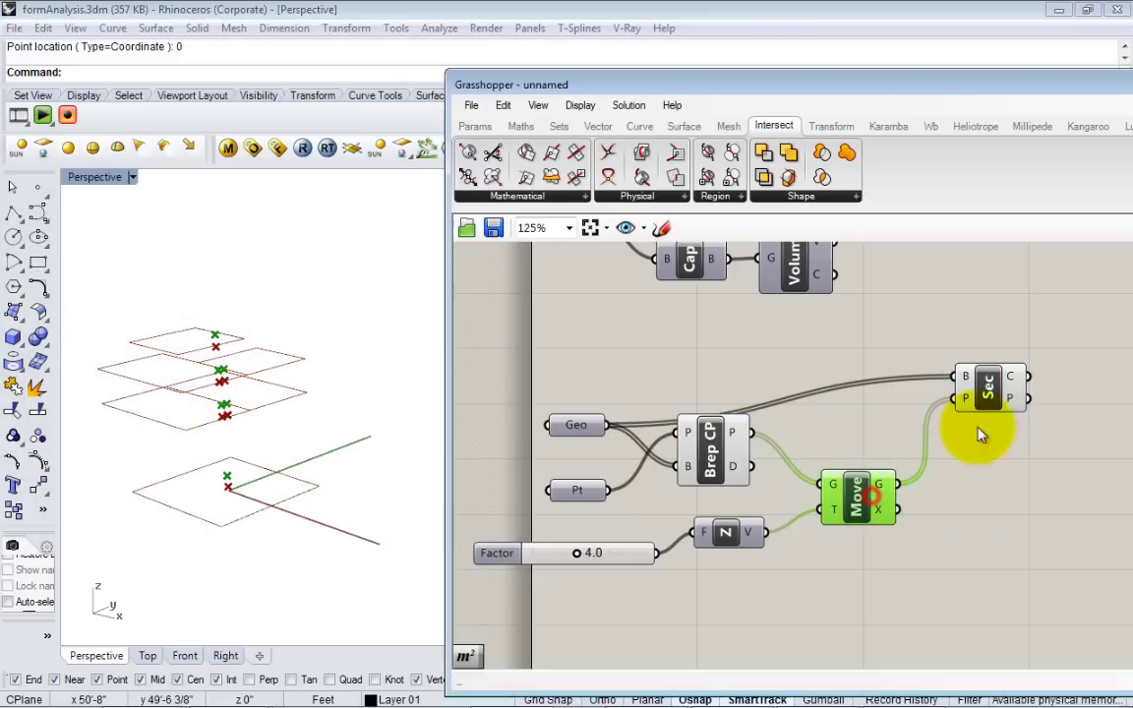
left_click(984, 398)
right_click_drag(239, 405, 394, 398)
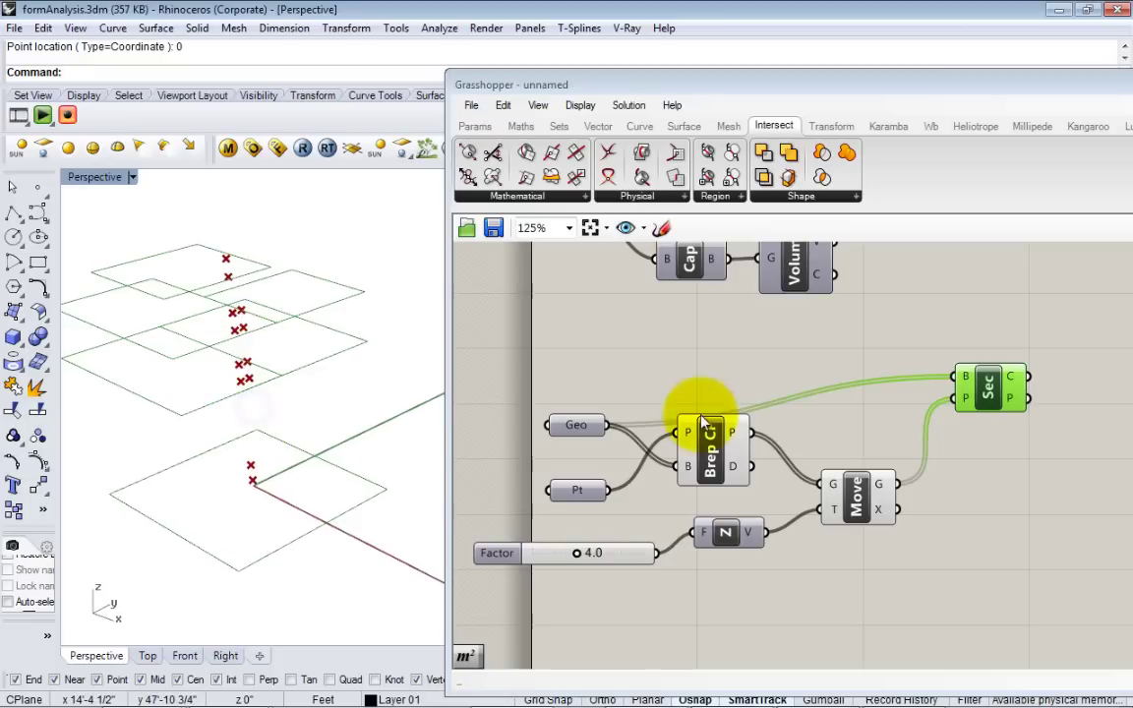
right_click(580, 425)
left_click(666, 334)
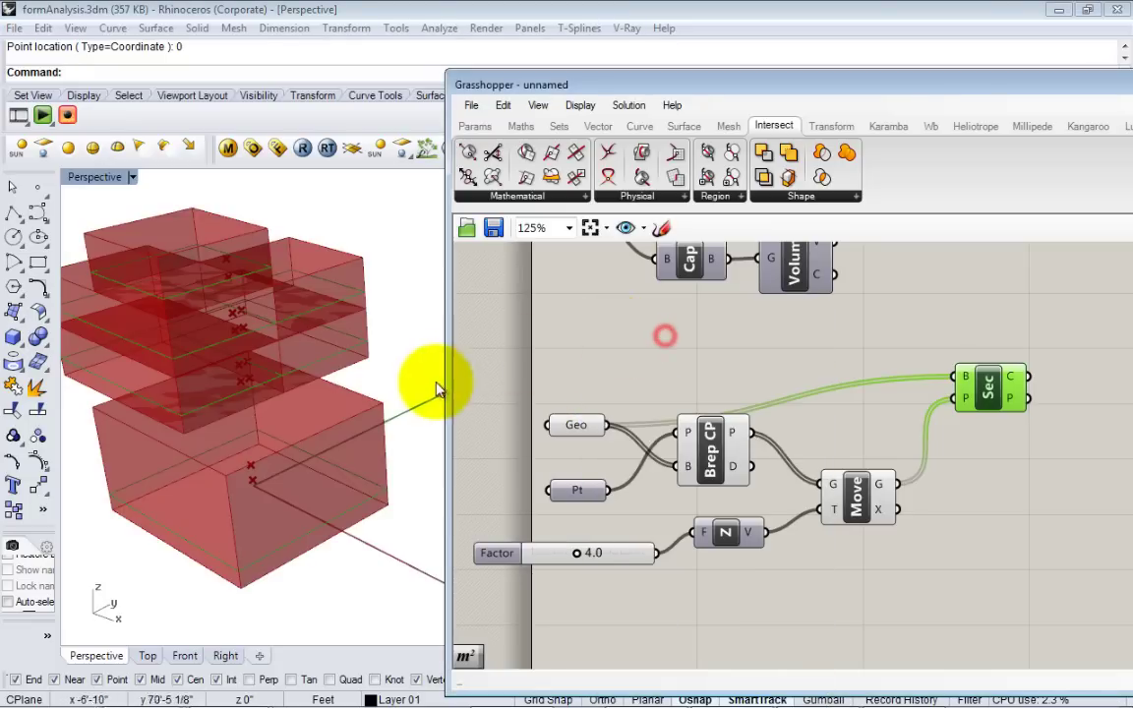
Step: Examine the section curves around the stacked boxes from several angles and inspect the data in the Brep | Plane component's Brep input
right_click_drag(752, 498, 668, 474)
left_click_drag(906, 374, 906, 385)
right_click_drag(632, 403, 700, 417)
right_click_drag(278, 448, 283, 435)
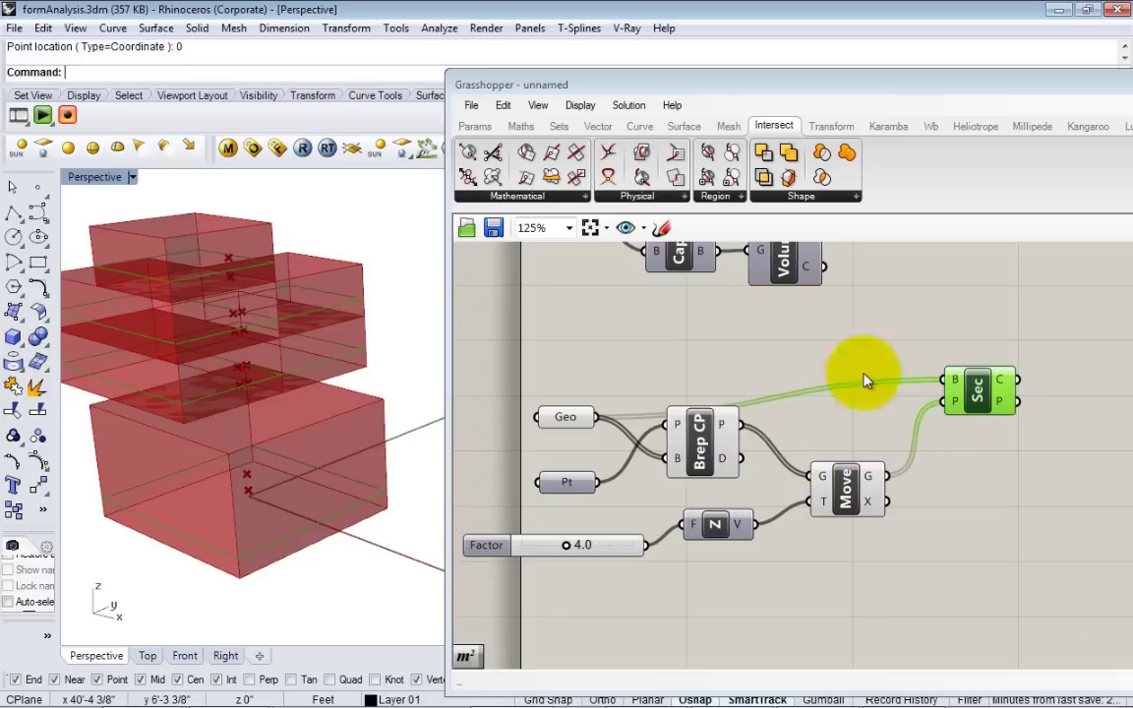
right_click_drag(354, 445, 376, 460)
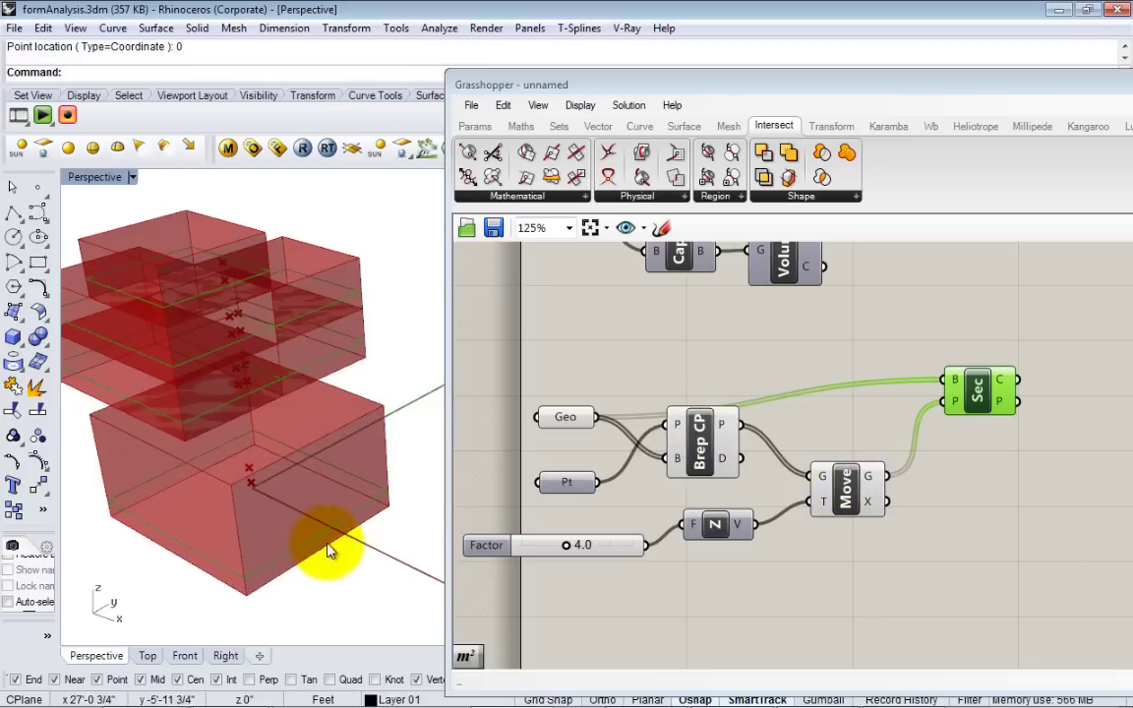
left_click_drag(984, 401, 974, 392)
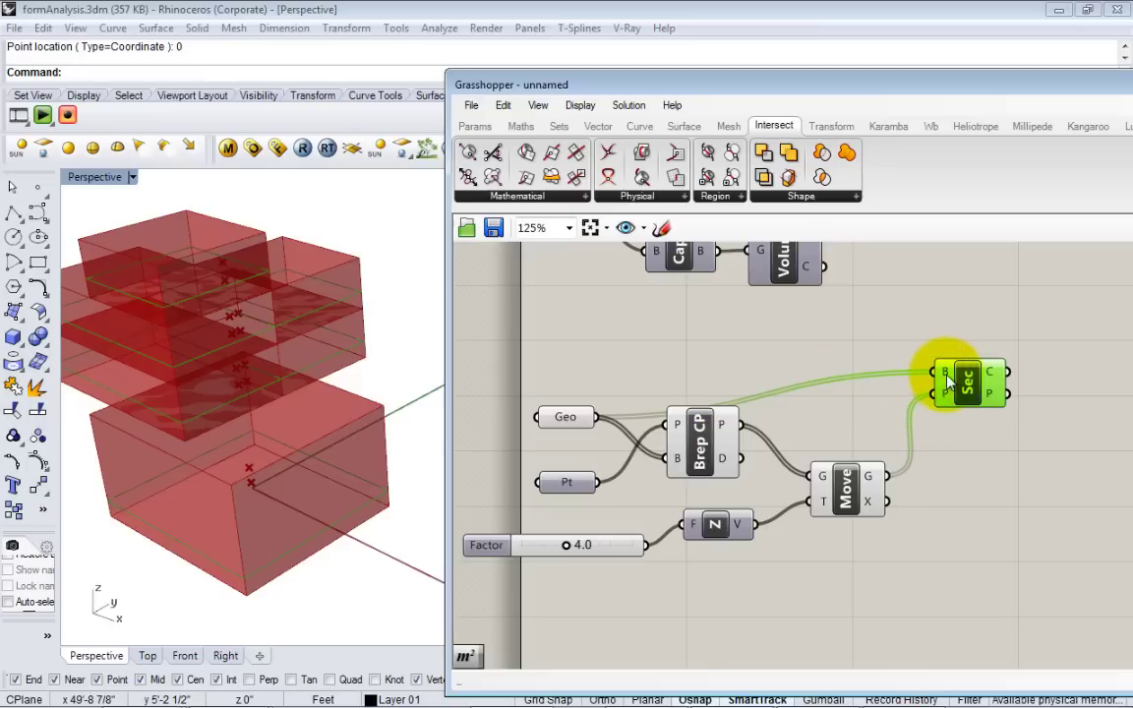
mouse_move(950, 382)
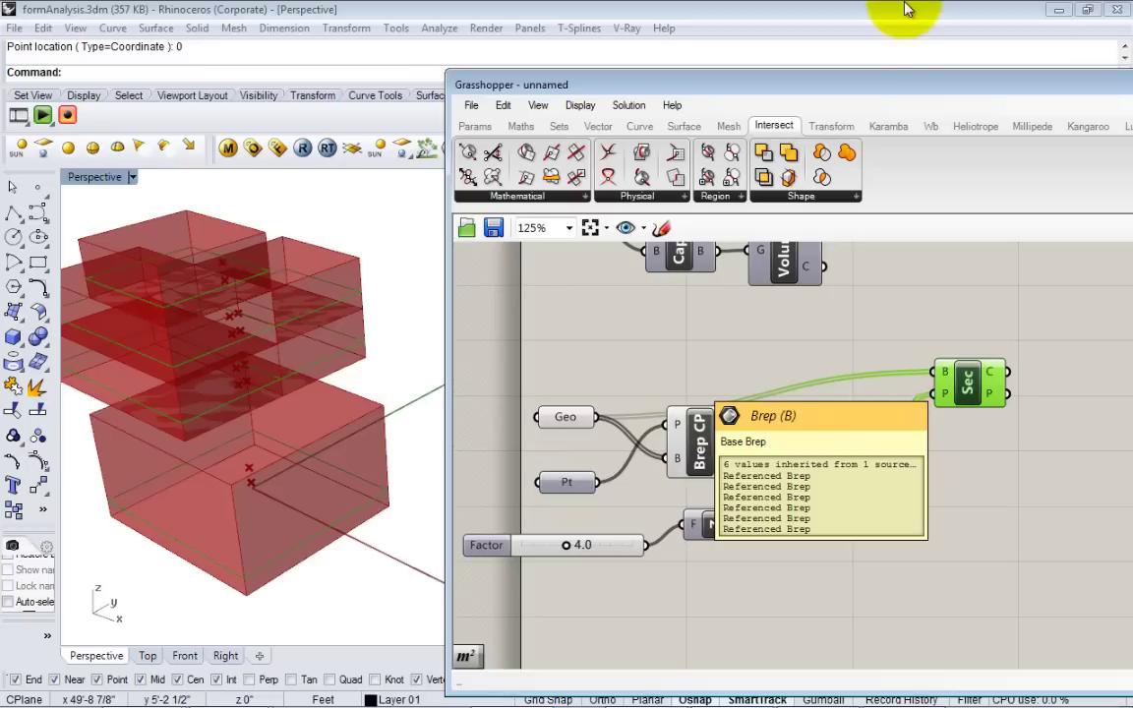
Step: Move and narrow the Grasshopper window so it fits beside the boxes, and inspect the Brep | Plane component's Curves output
left_click_drag(829, 92, 597, 74)
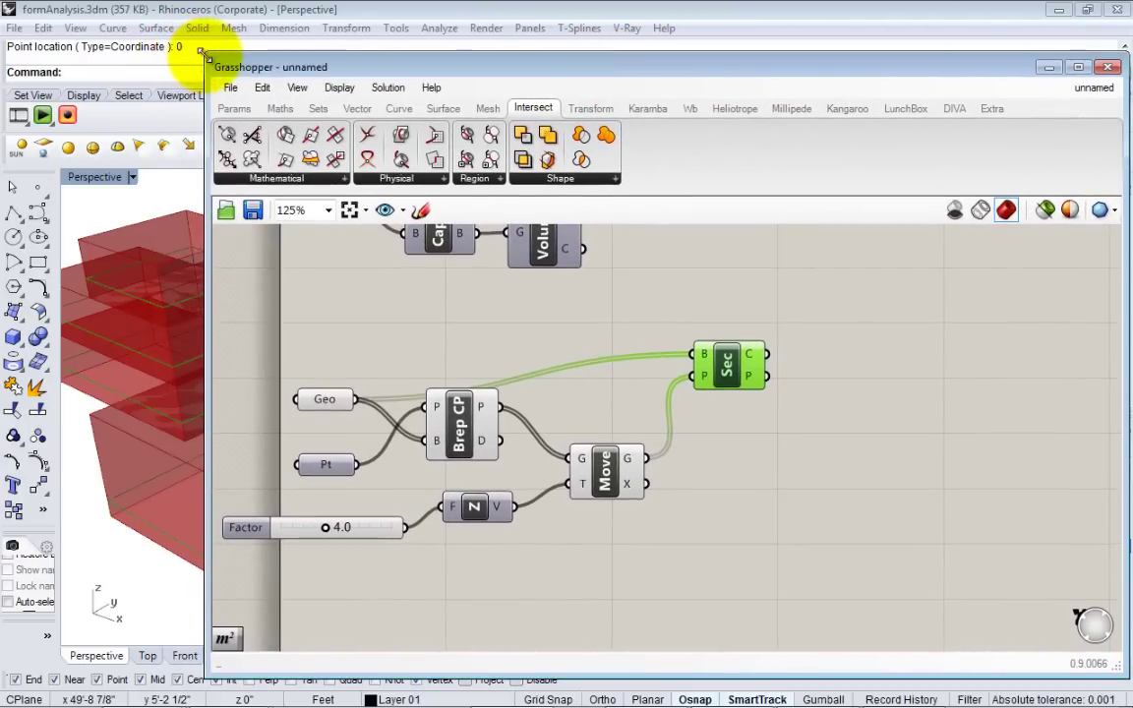
left_click_drag(204, 57, 456, 50)
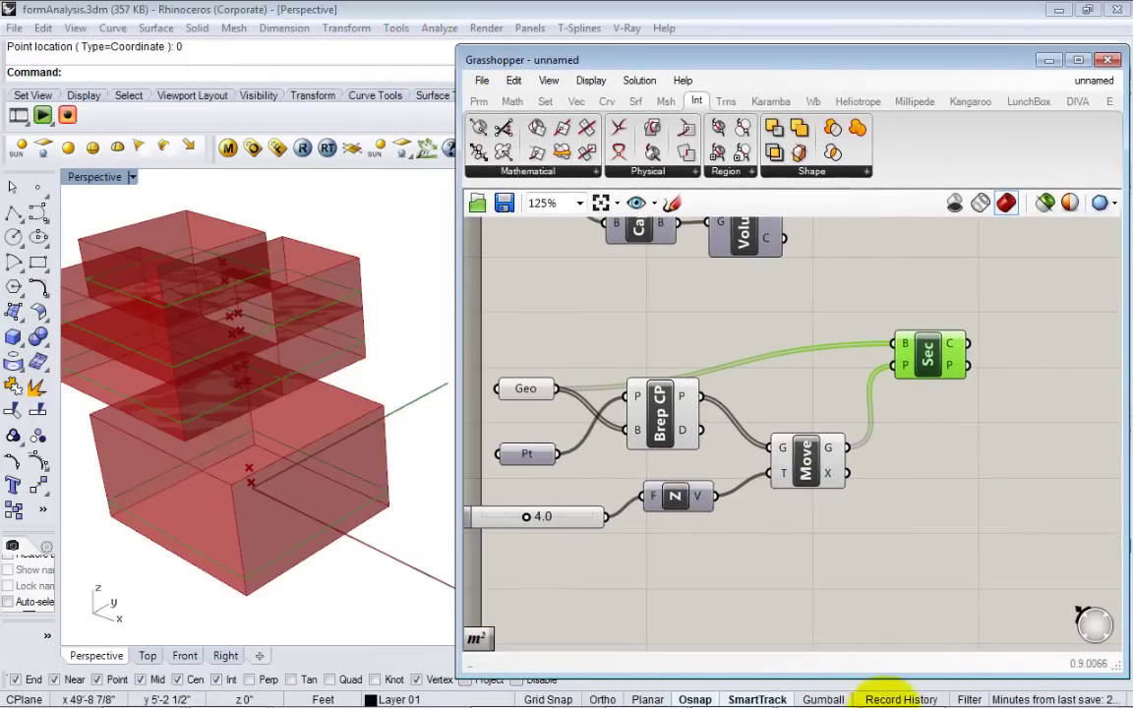
right_click_drag(862, 505, 812, 522)
mouse_move(906, 377)
left_mouse_down()
mouse_move(870, 356)
mouse_move(913, 379)
left_mouse_up()
right_click_drag(919, 433, 804, 367)
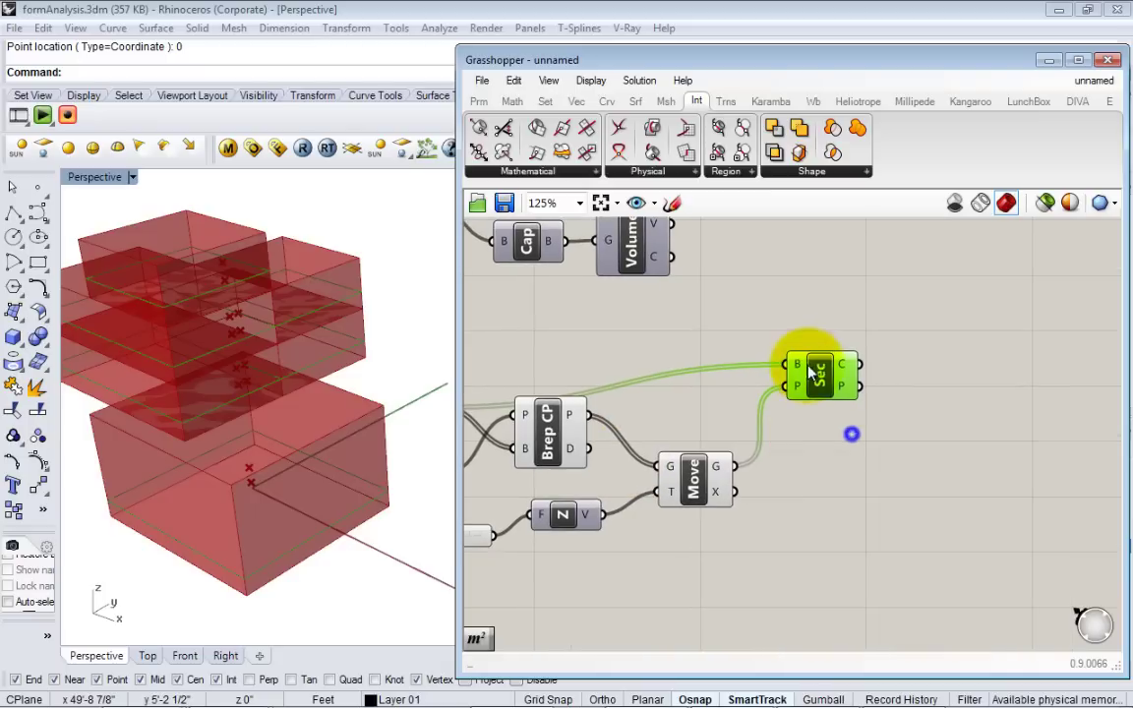
mouse_move(843, 371)
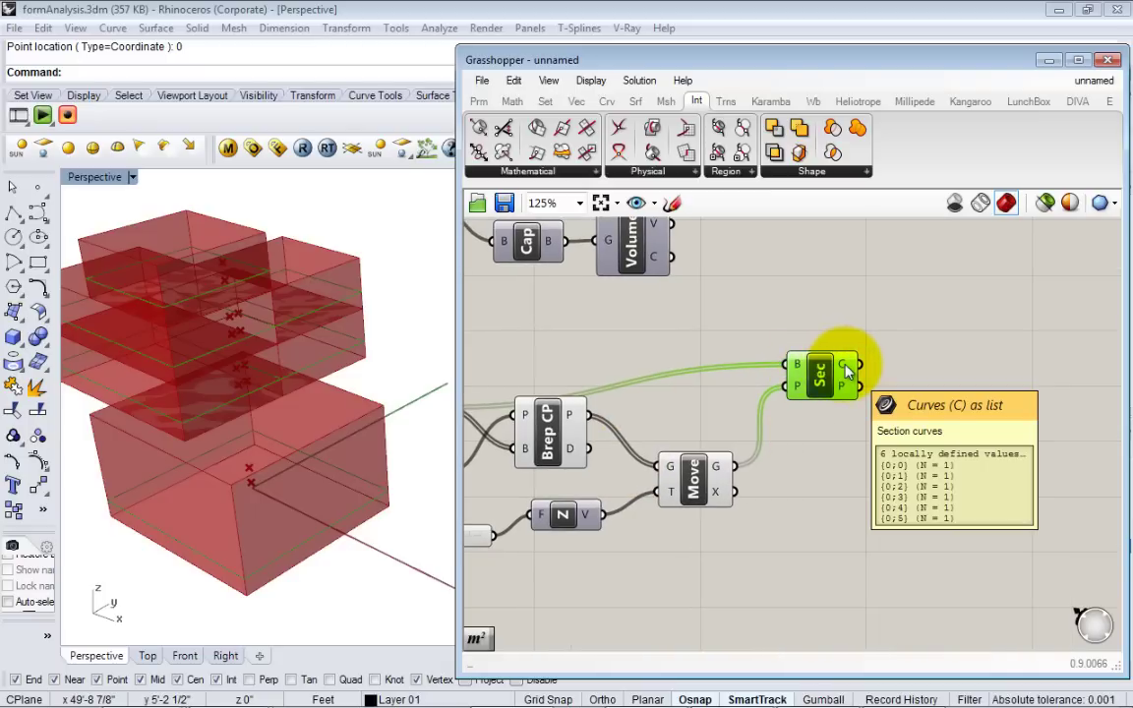
Step: Add an Area component beside the Brep | Plane section component
right_click_drag(846, 371, 707, 397)
double_click(835, 439)
left_click(774, 349)
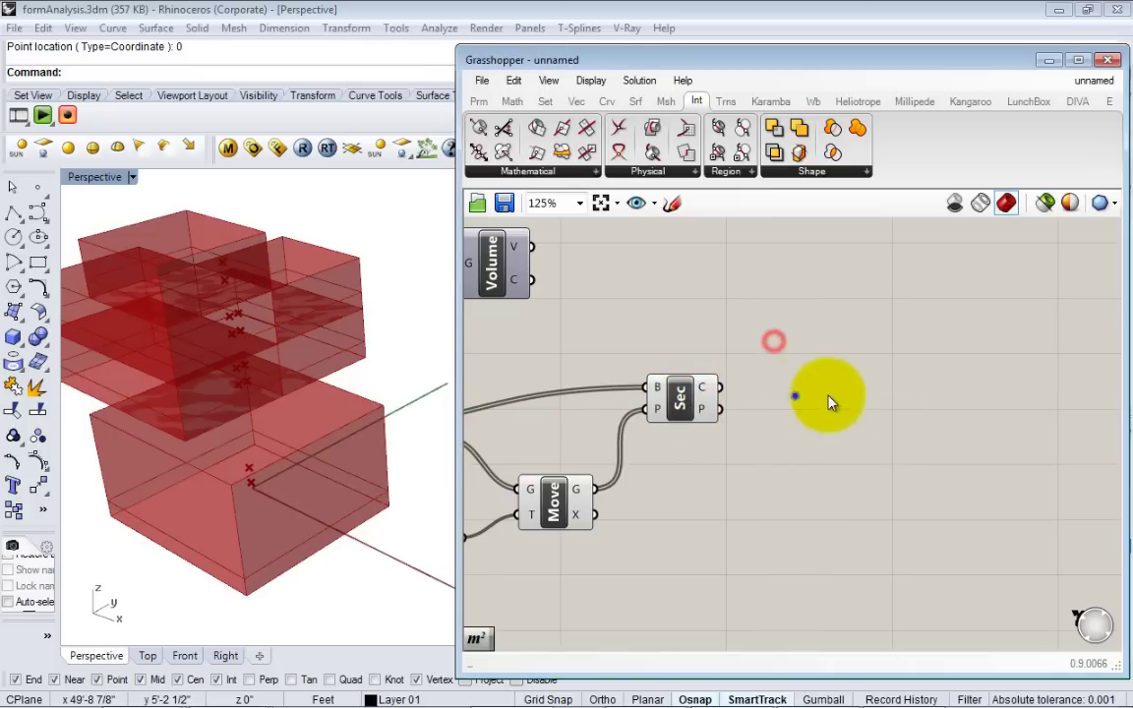
scroll(828, 392, "down", 3)
right_click_drag(792, 430, 850, 445)
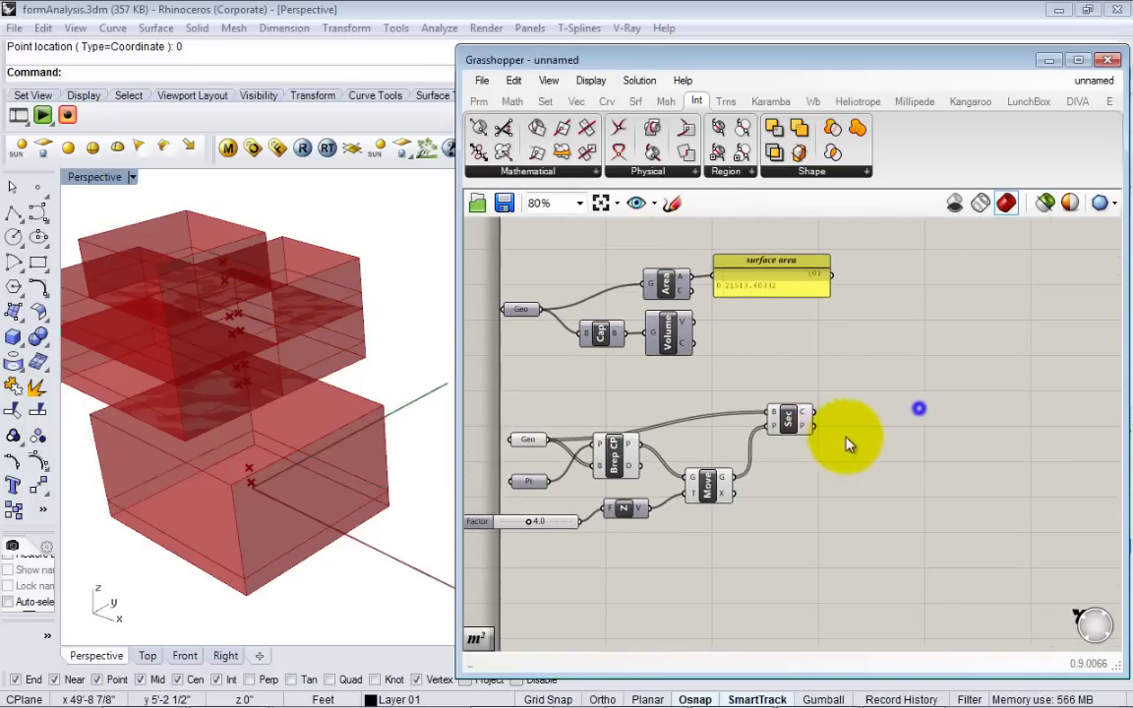
scroll(852, 445, "up", 1)
double_click(861, 440)
type("area")
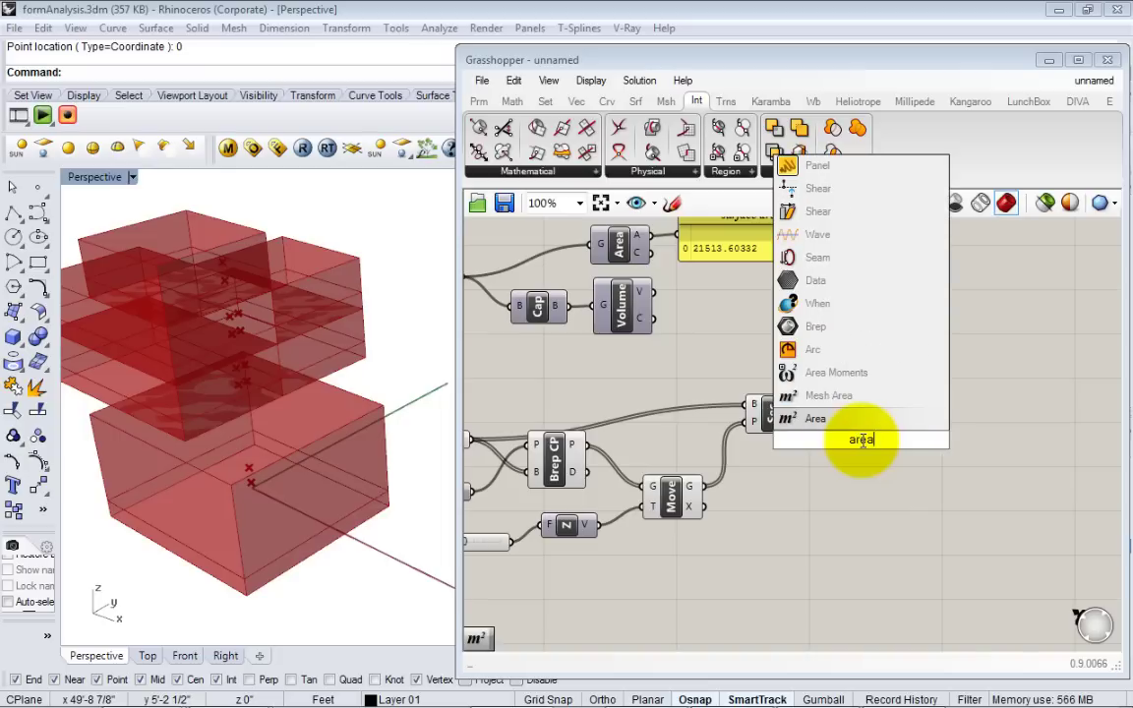
left_click(852, 425)
left_click_drag(866, 457, 879, 445)
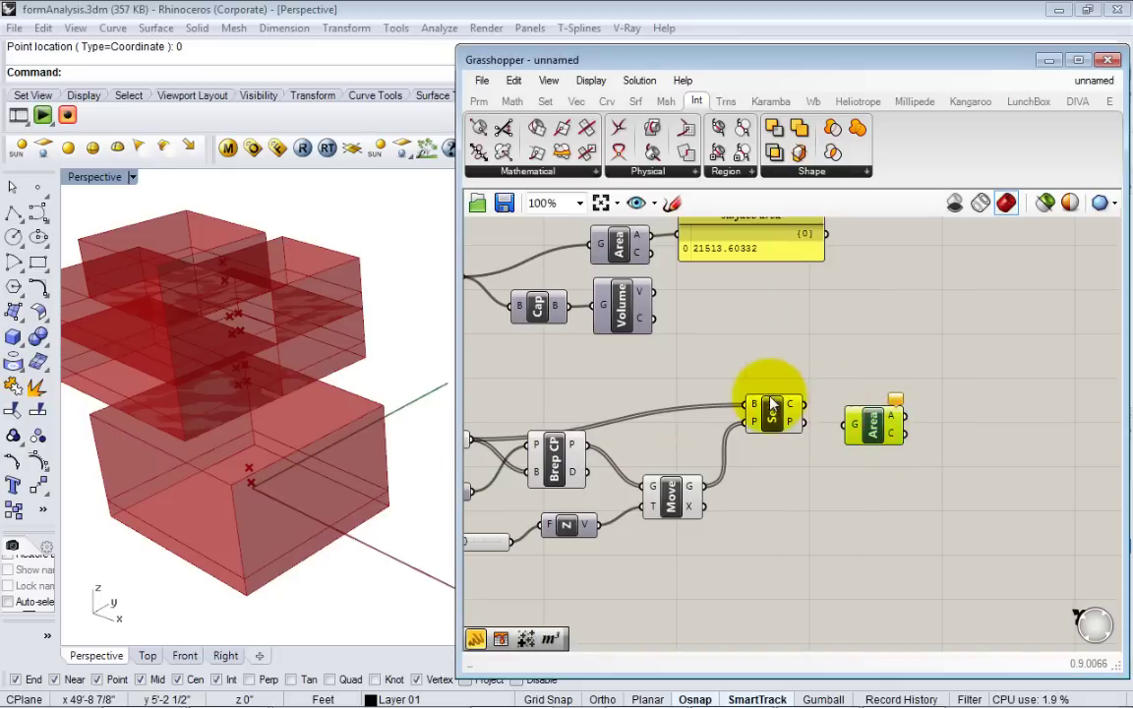
Step: Connect the section component's Curves output to the new Area component's Geometry input and move Area higher up the canvas
left_click_drag(799, 408, 870, 418)
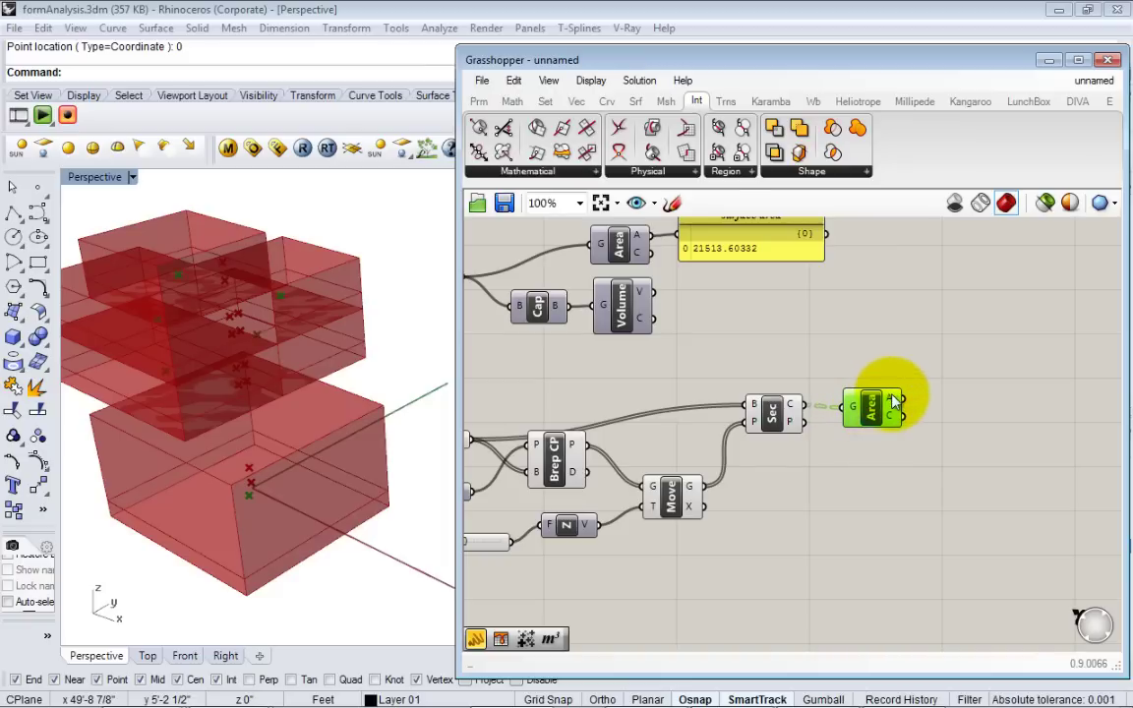
mouse_move(895, 399)
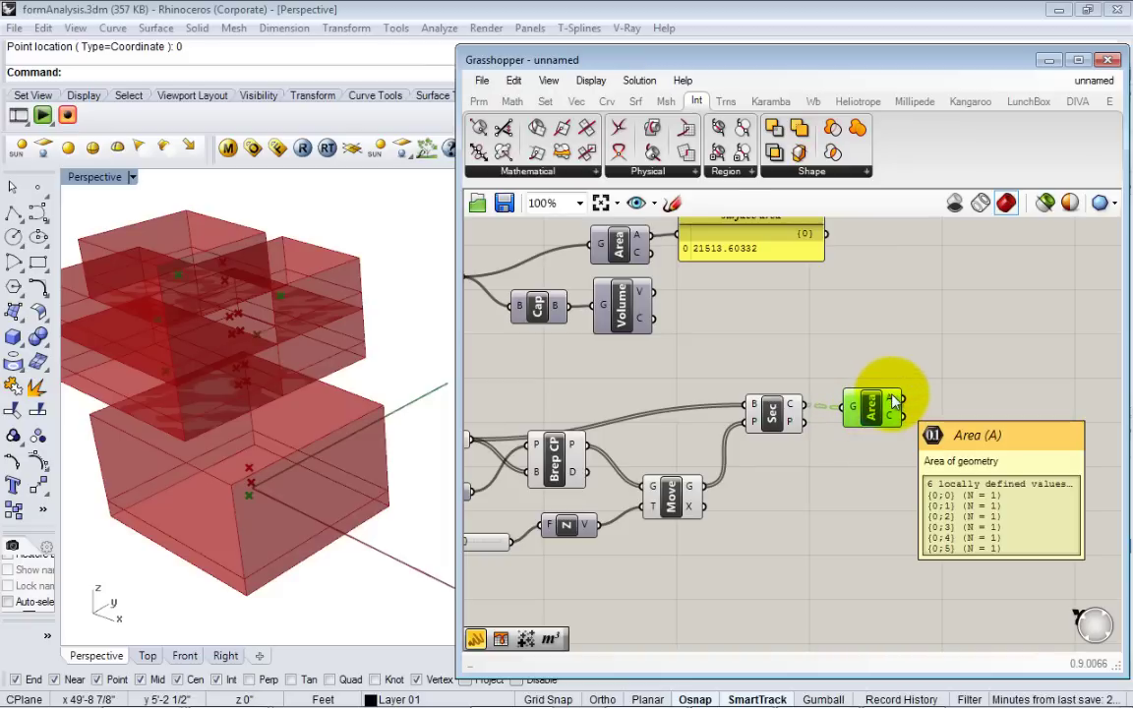
scroll(894, 401, "up", 1)
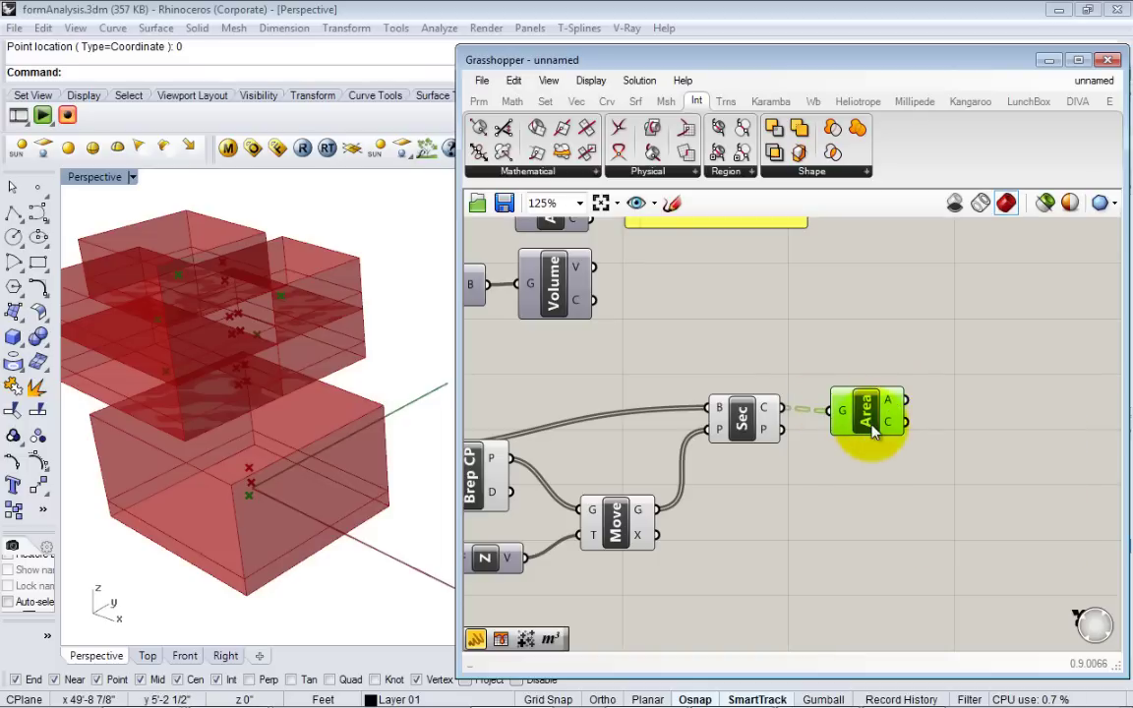
left_click_drag(868, 420, 903, 339)
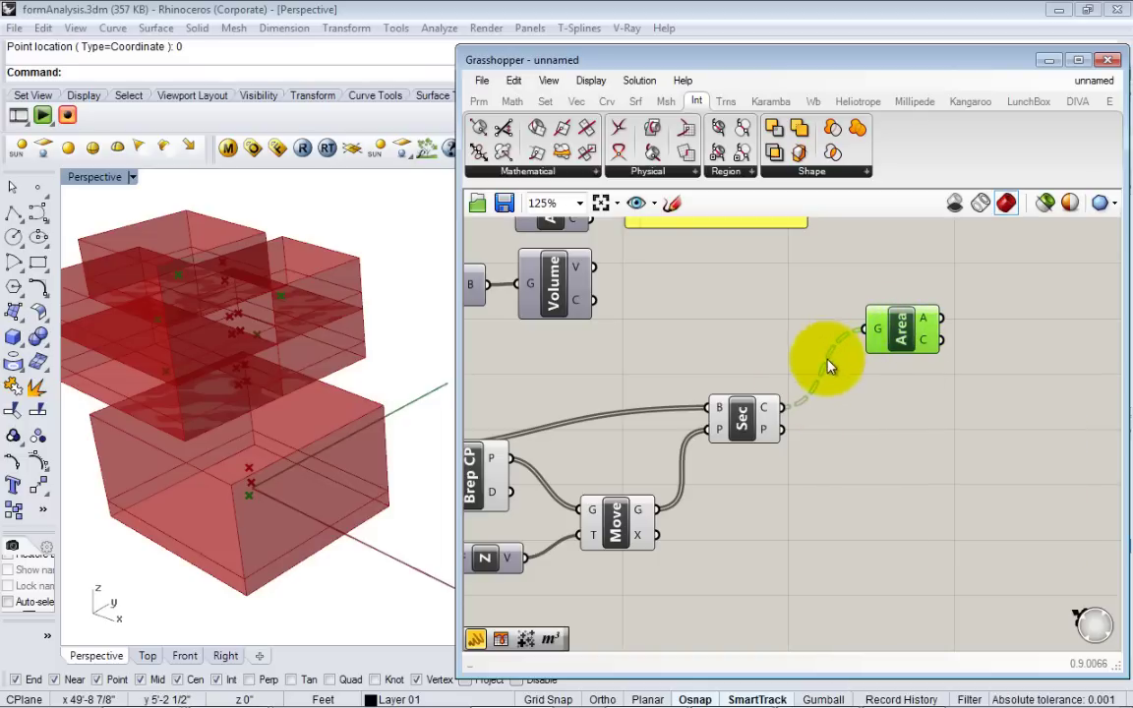
Step: Review the definition from the Geo and Pt parameters through to Area, and inspect the section component's Curves output
scroll(816, 410, "down", 1)
right_click_drag(827, 408, 1006, 439)
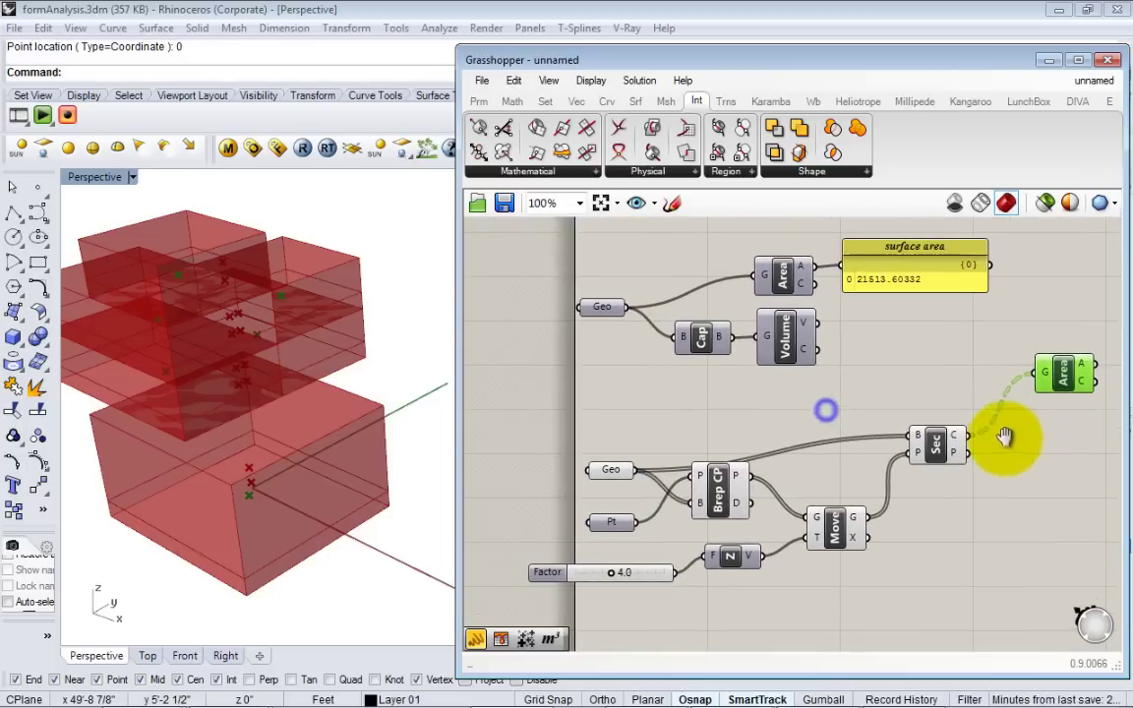
right_click_drag(652, 500, 626, 503)
scroll(718, 354, "up", 1)
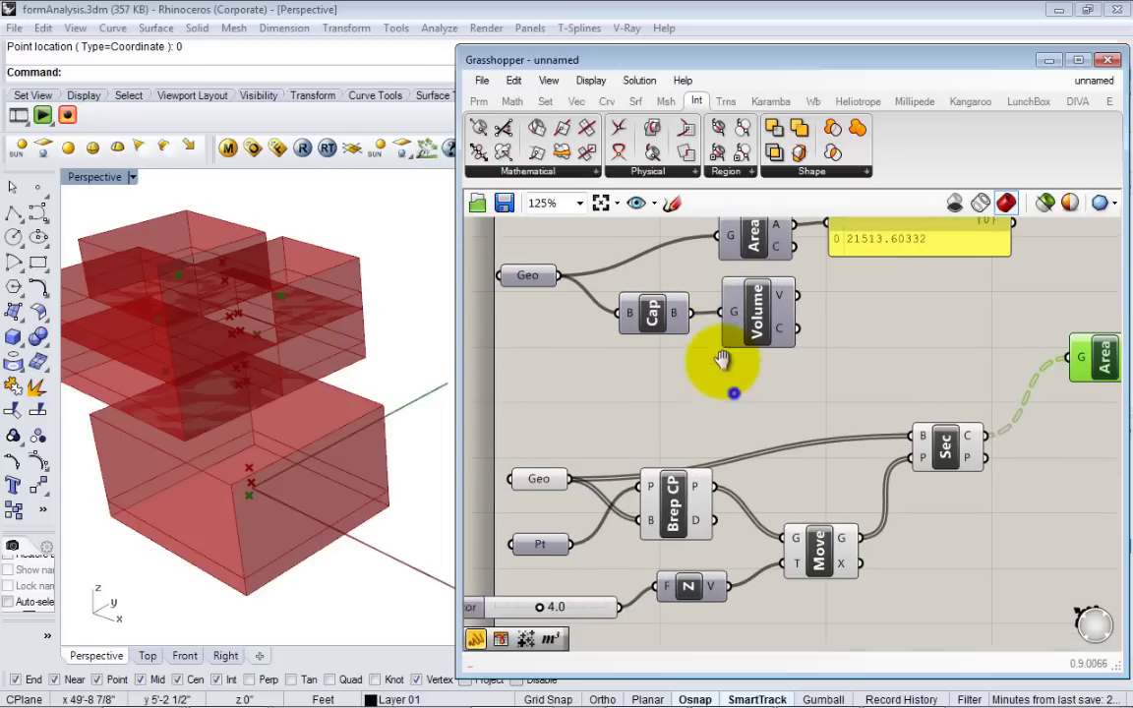
scroll(722, 362, "down", 1)
right_click_drag(720, 405, 743, 399)
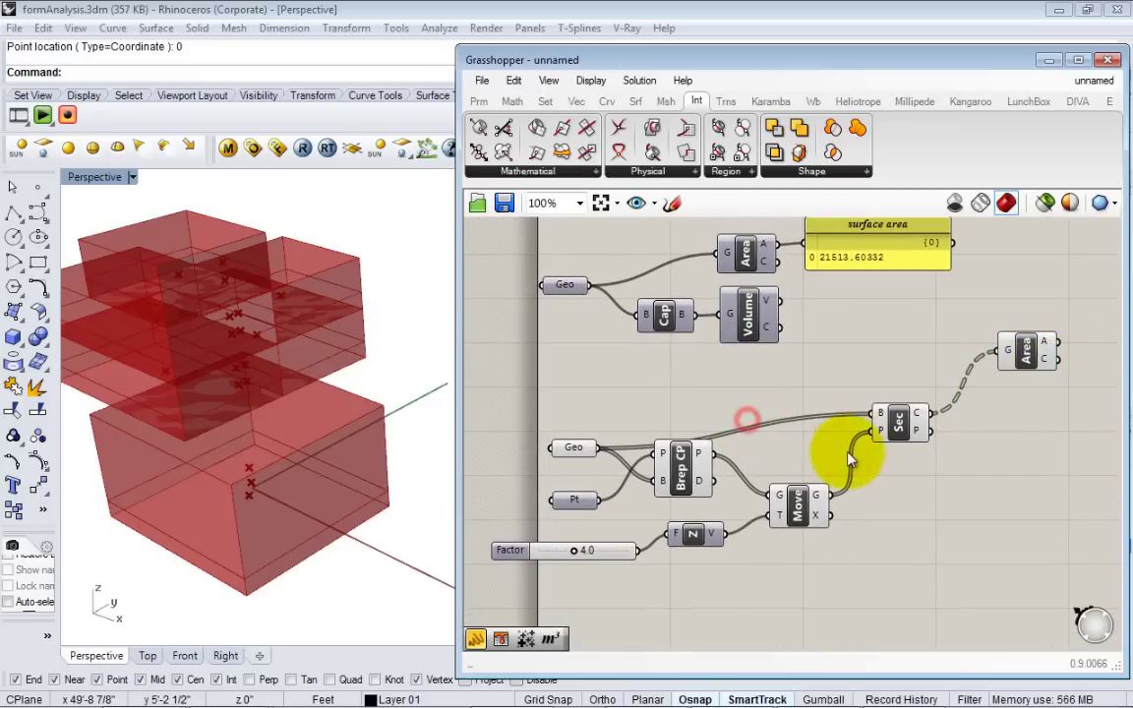
left_click_drag(1024, 354, 940, 423)
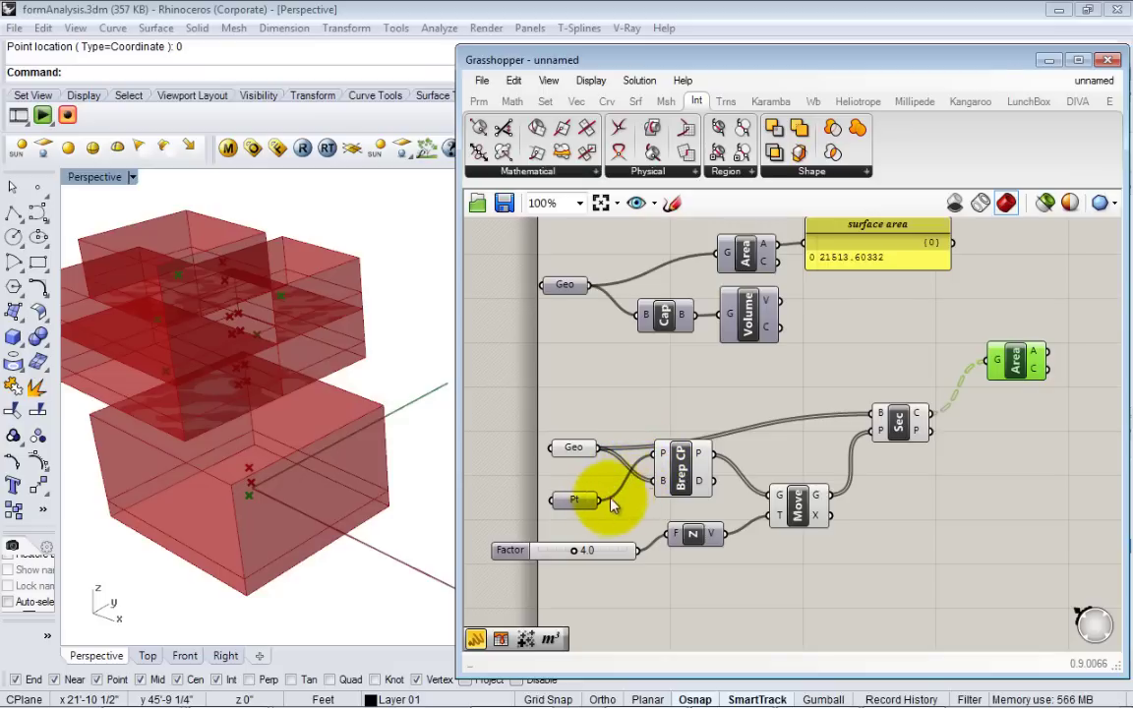
mouse_move(578, 453)
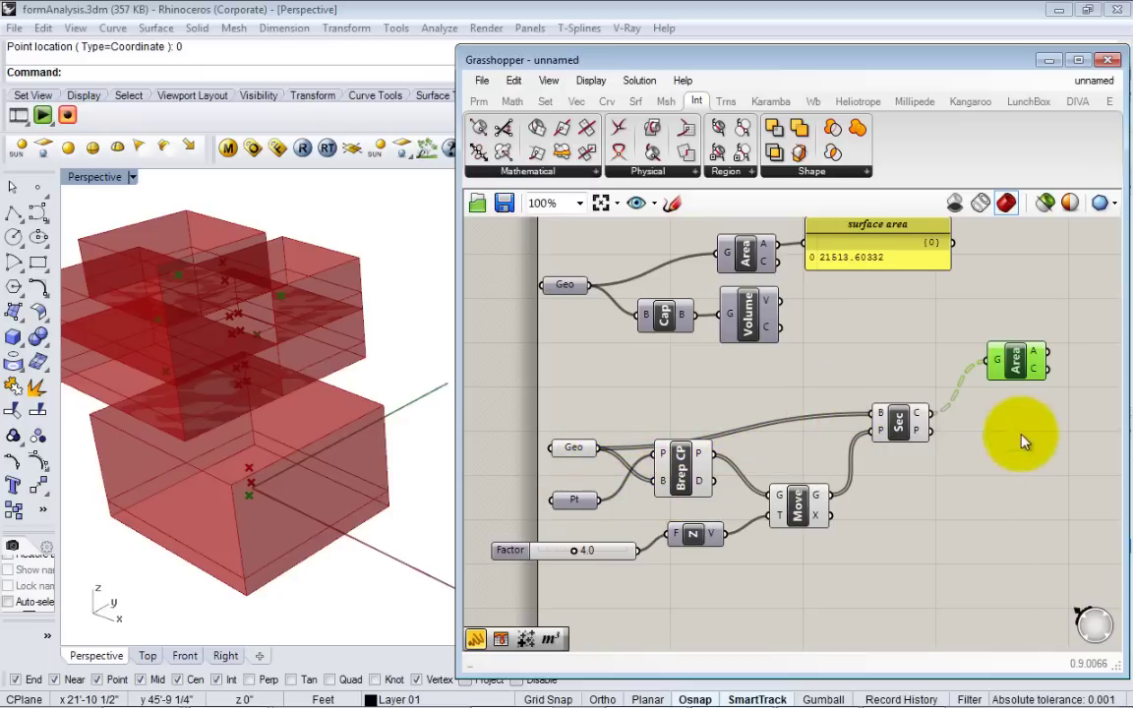
right_click_drag(1024, 440, 946, 468)
mouse_move(843, 445)
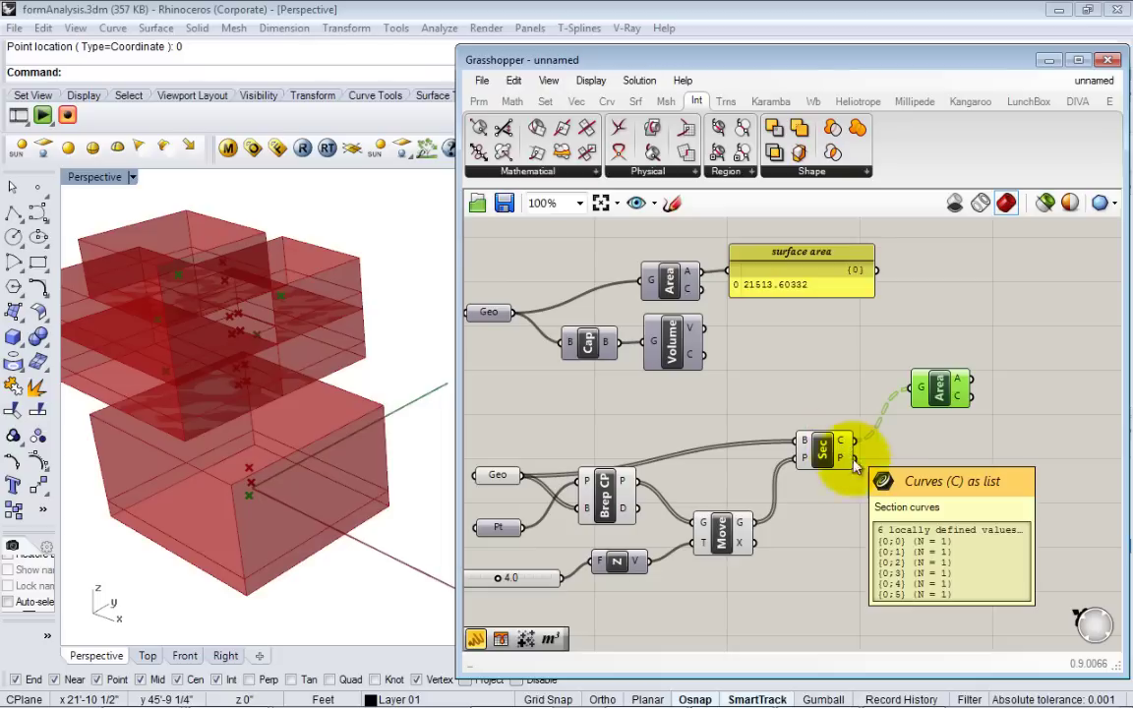
Step: Add a panel near the section component and connect the section Curves output to it
double_click(877, 531)
type("panel")
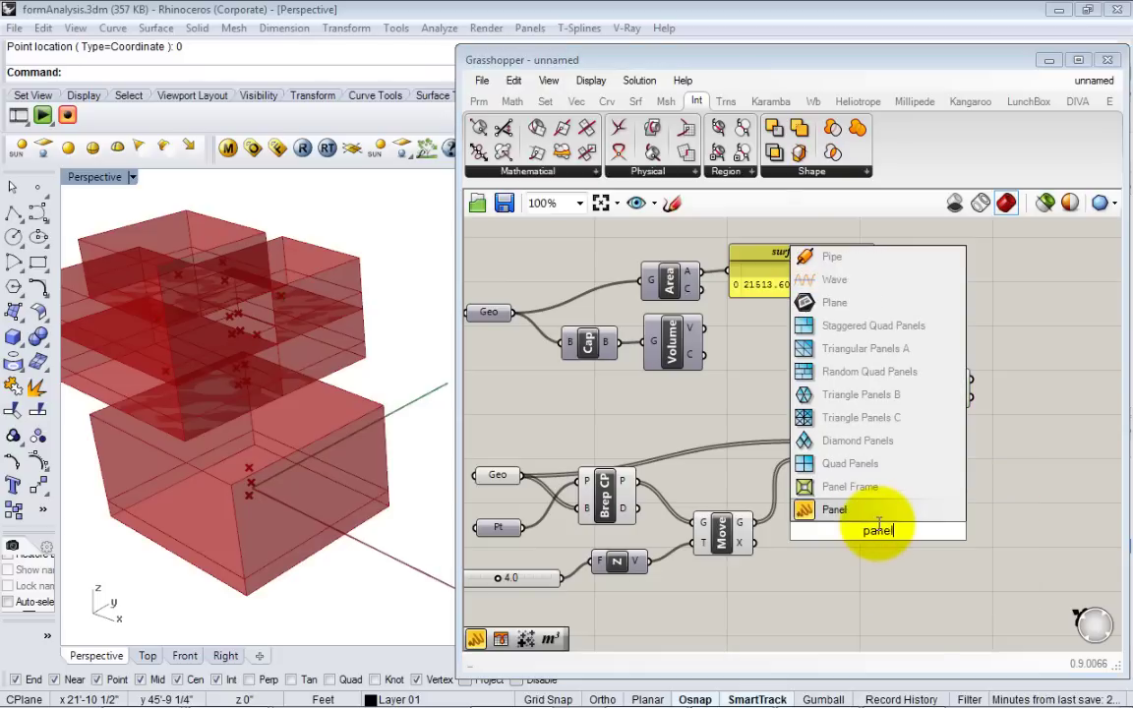
left_click(845, 511)
right_click_drag(869, 531, 783, 495)
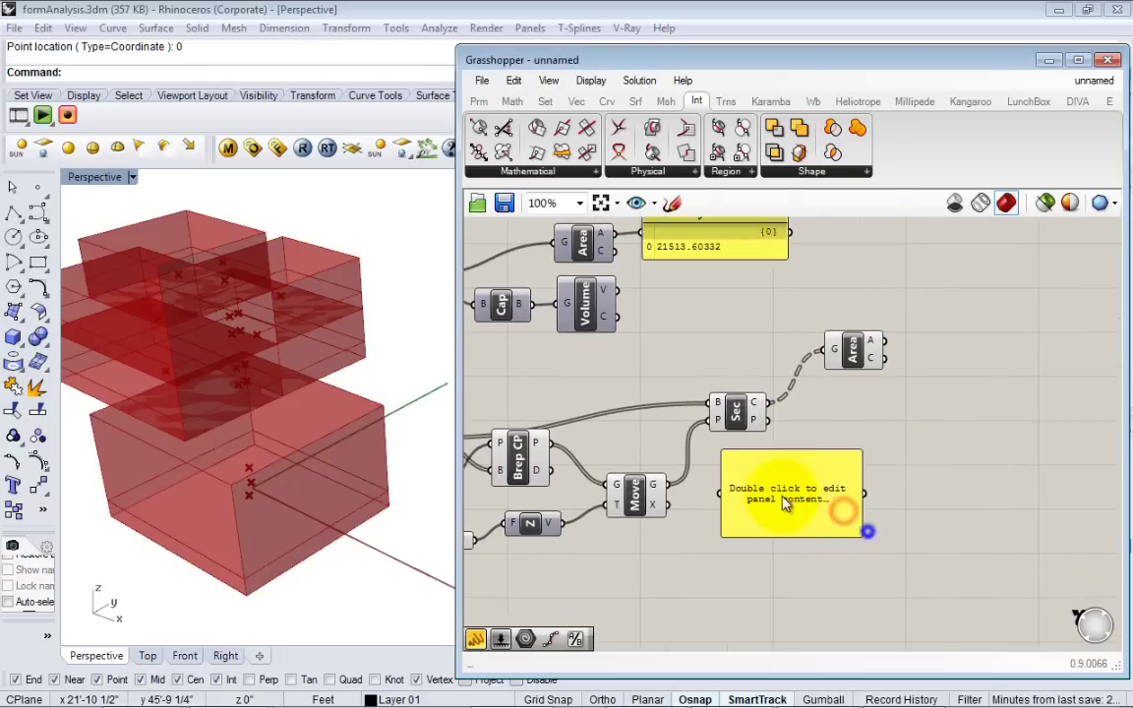
left_click_drag(797, 501, 924, 480)
left_click_drag(768, 403, 866, 483)
left_click(775, 403)
left_click_drag(782, 403, 845, 470)
Step: Enlarge the panel to read all section curve branches and delete it after reading
right_click_drag(944, 526, 891, 472)
left_click_drag(930, 457, 999, 583)
right_click_drag(791, 543, 819, 521)
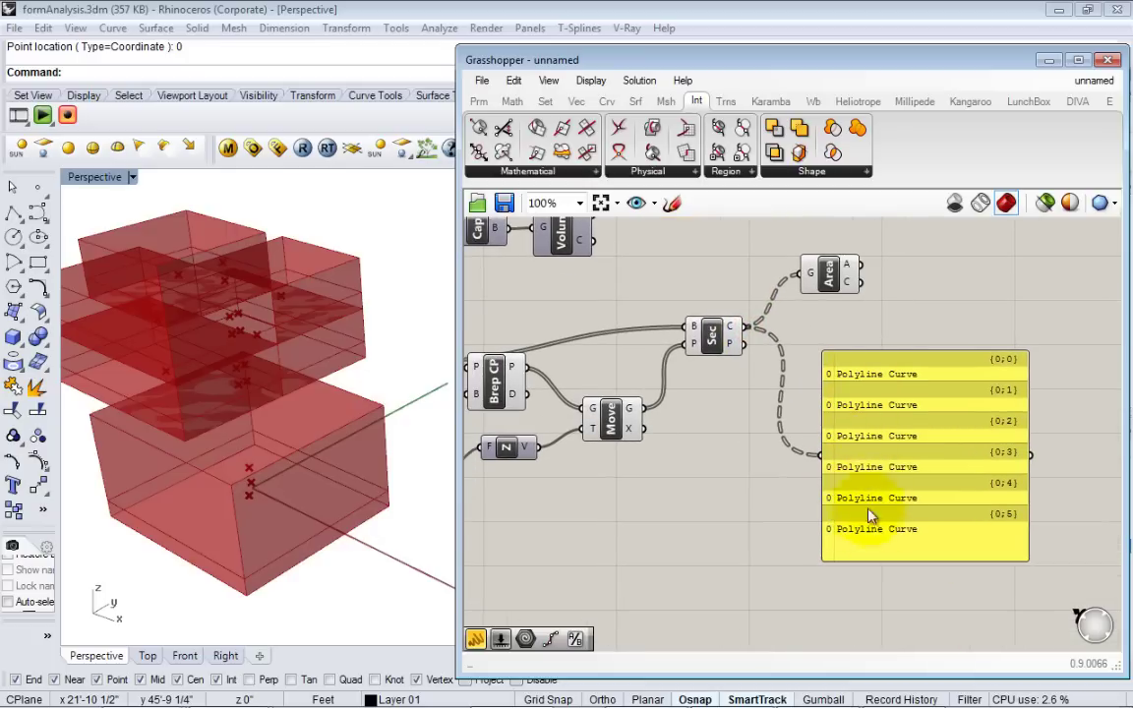
left_click(859, 367)
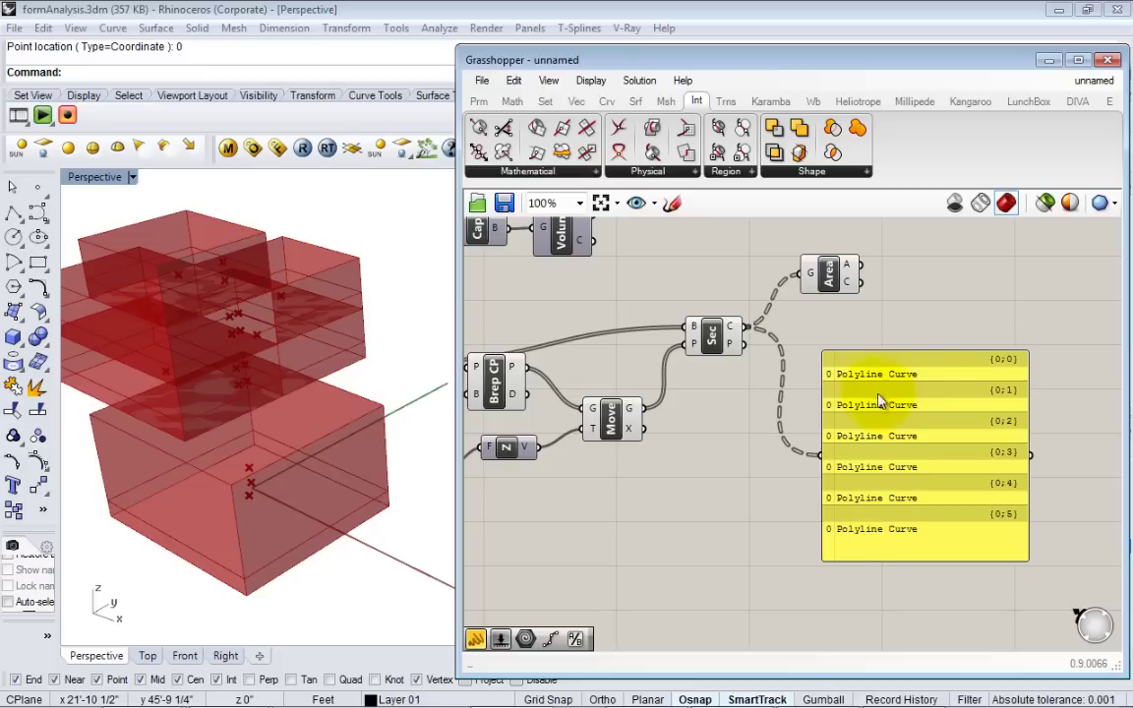
left_click(883, 370)
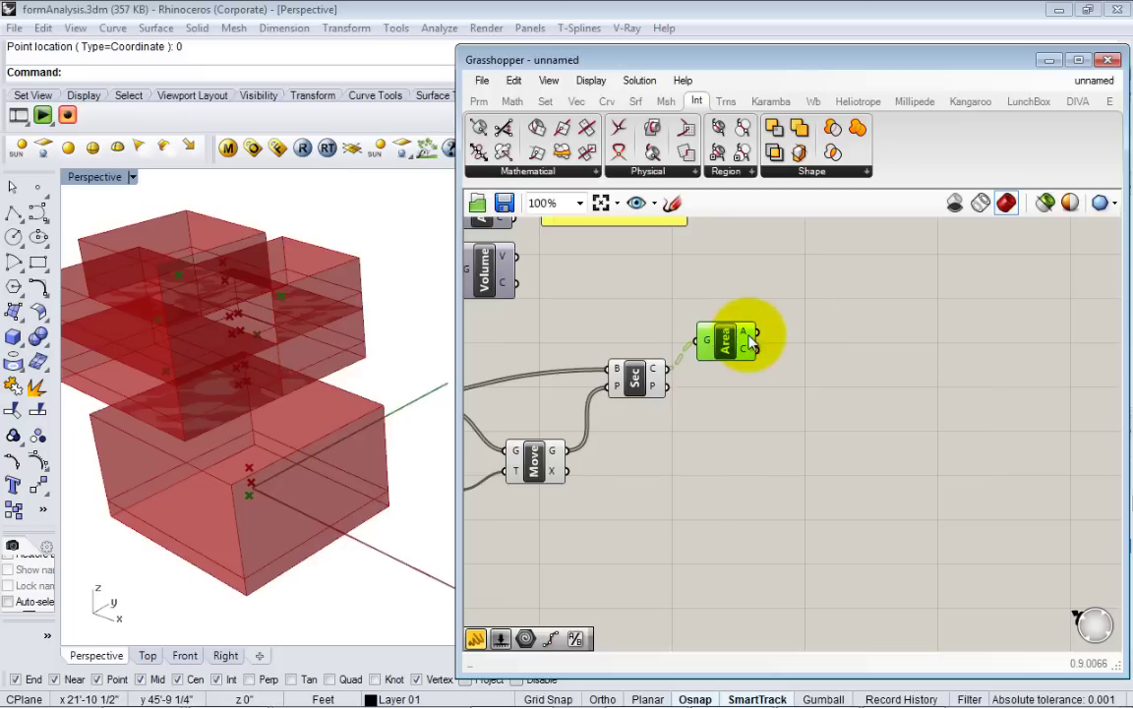
Step: Add a panel beside the section Area component and connect the Area output to it
double_click(806, 362)
type("panel")
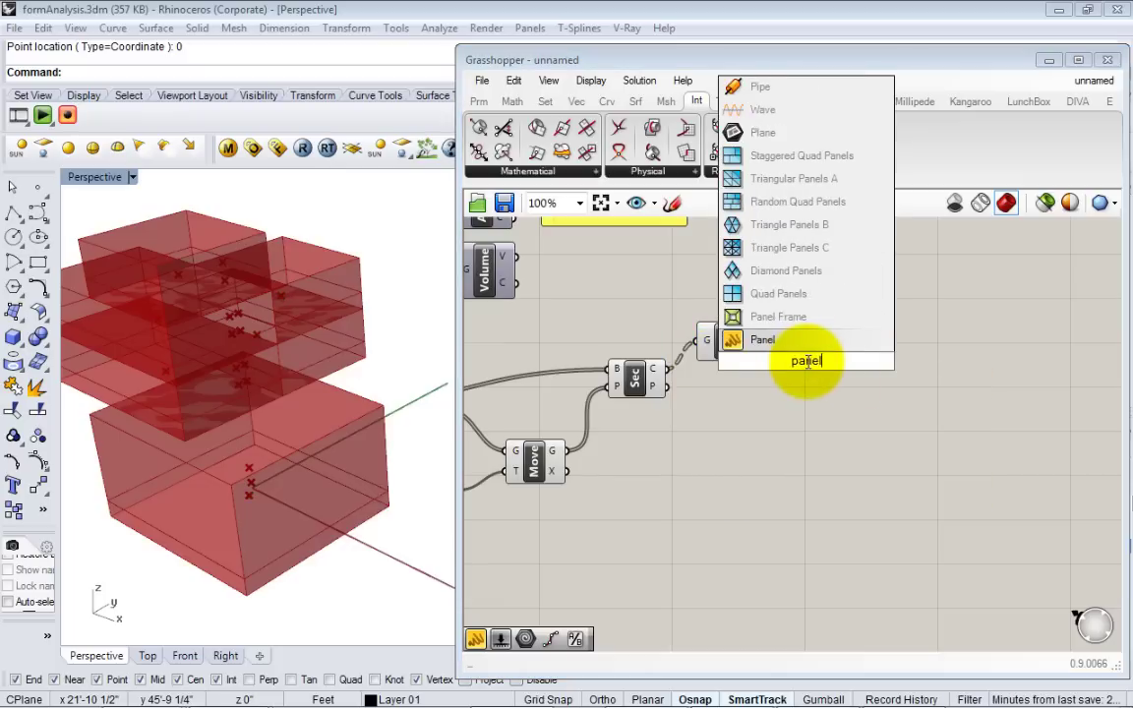
key("Return")
left_click_drag(808, 361, 866, 341)
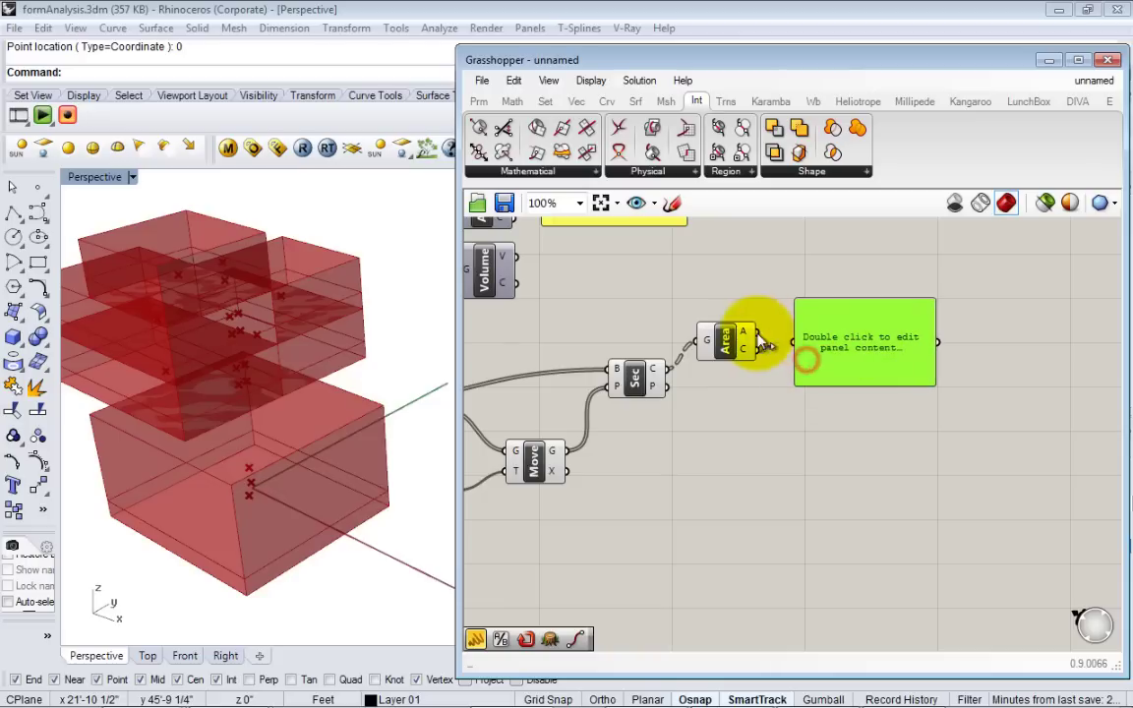
left_click_drag(756, 331, 793, 341)
left_click_drag(851, 355, 853, 318)
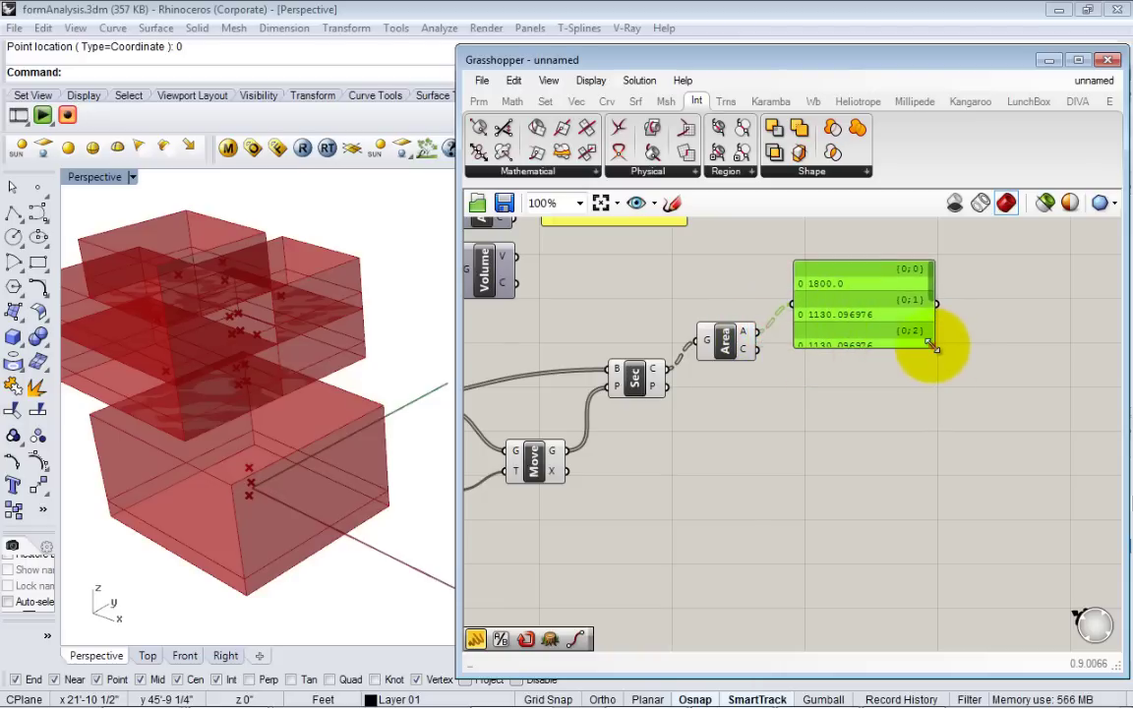
Step: Enlarge the panel to list every section area and place it above and beyond the Area component
left_click_drag(930, 344, 1042, 501)
left_click(827, 255)
right_click_drag(834, 385, 769, 455)
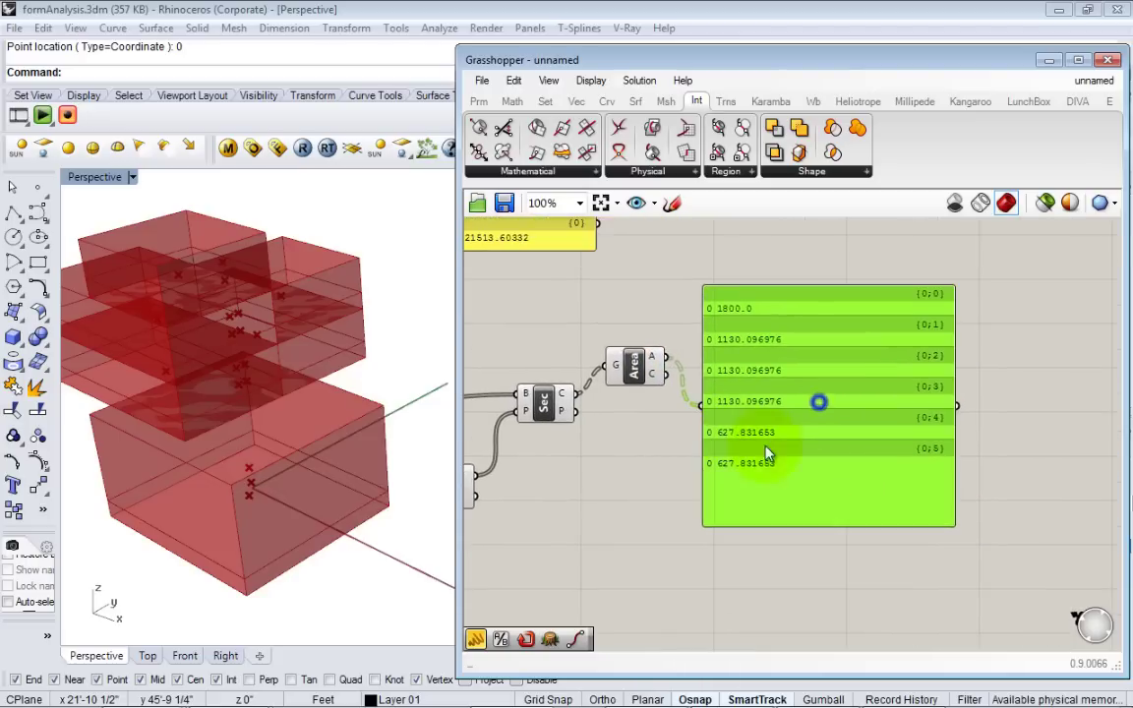
left_click_drag(769, 455, 794, 375)
left_click(767, 251)
right_click_drag(774, 339, 766, 378)
left_click_drag(782, 476, 799, 420)
mouse_move(819, 365)
left_mouse_down()
mouse_move(817, 392)
mouse_move(824, 380)
left_mouse_up()
Step: Add a Mass Addition component below the areas panel and connect the section Area output to its input
double_click(729, 462)
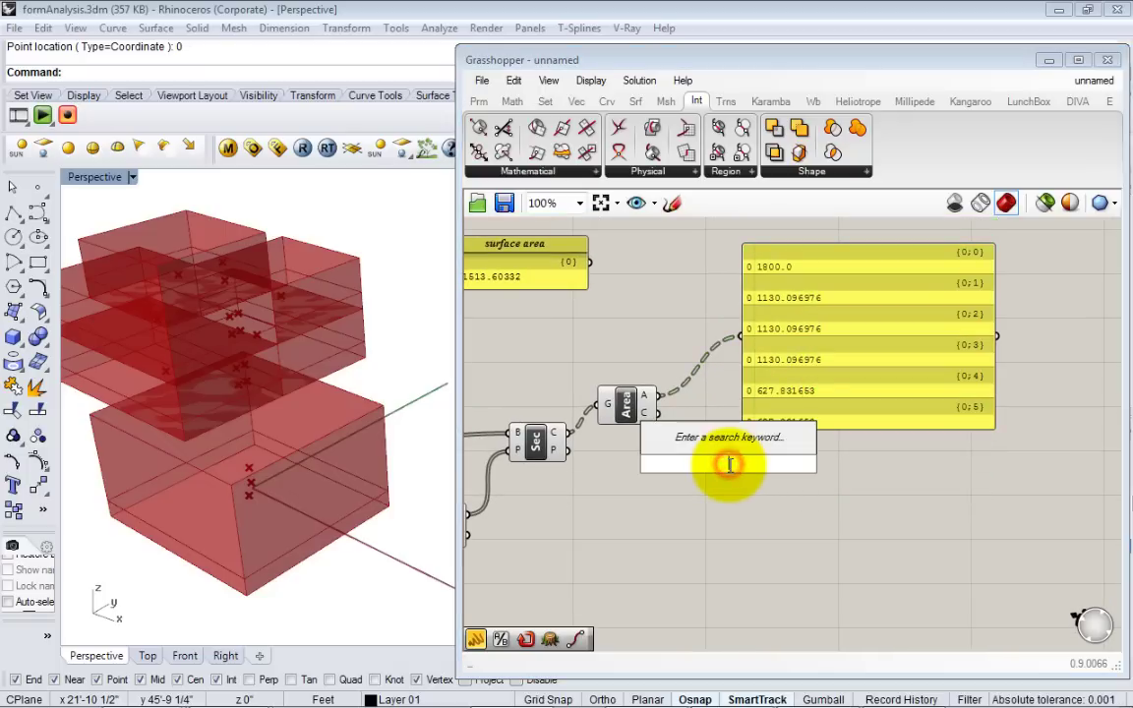
type("mass")
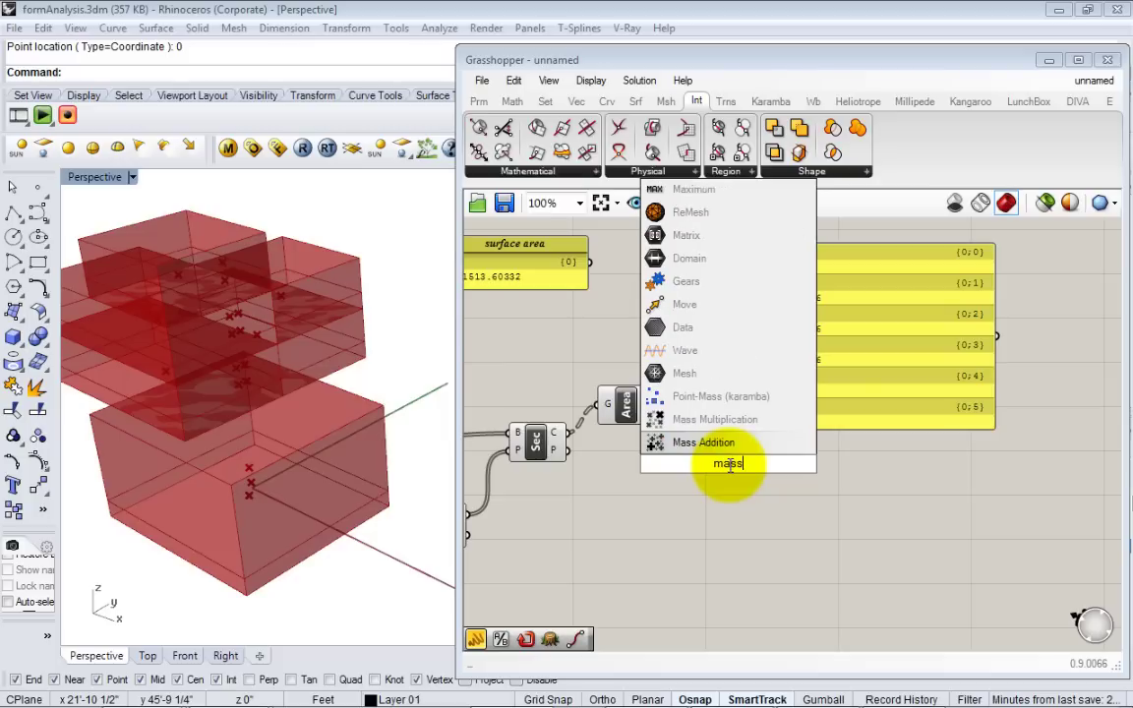
left_click(701, 444)
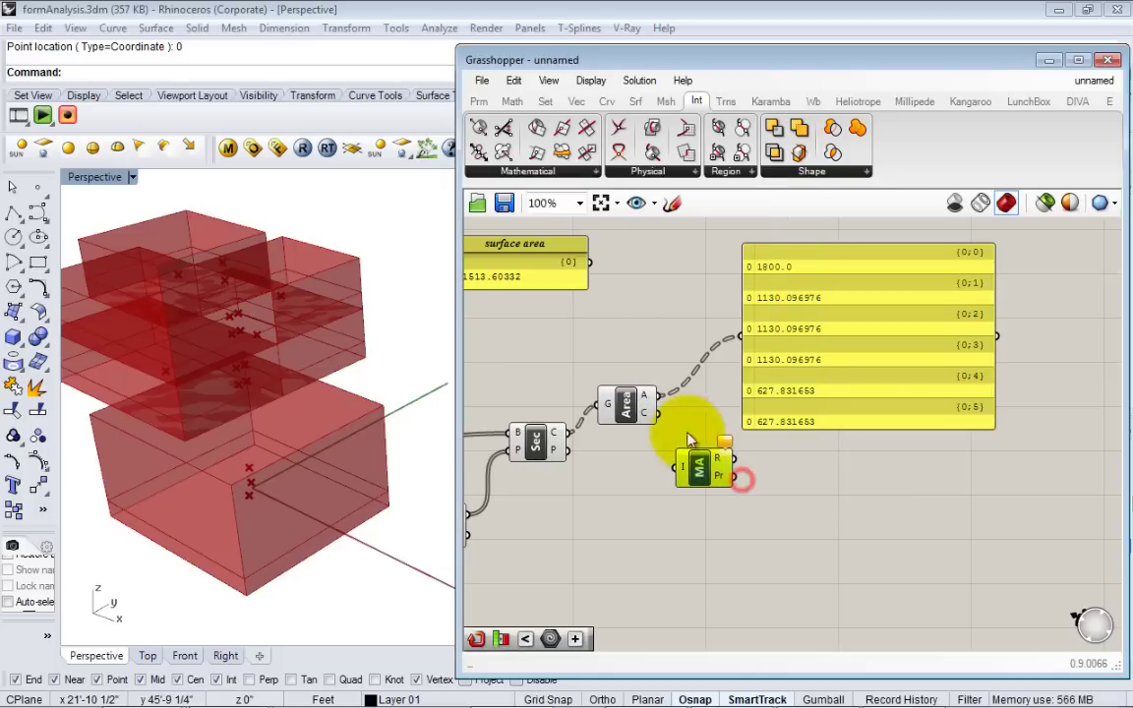
left_click_drag(661, 398, 746, 485)
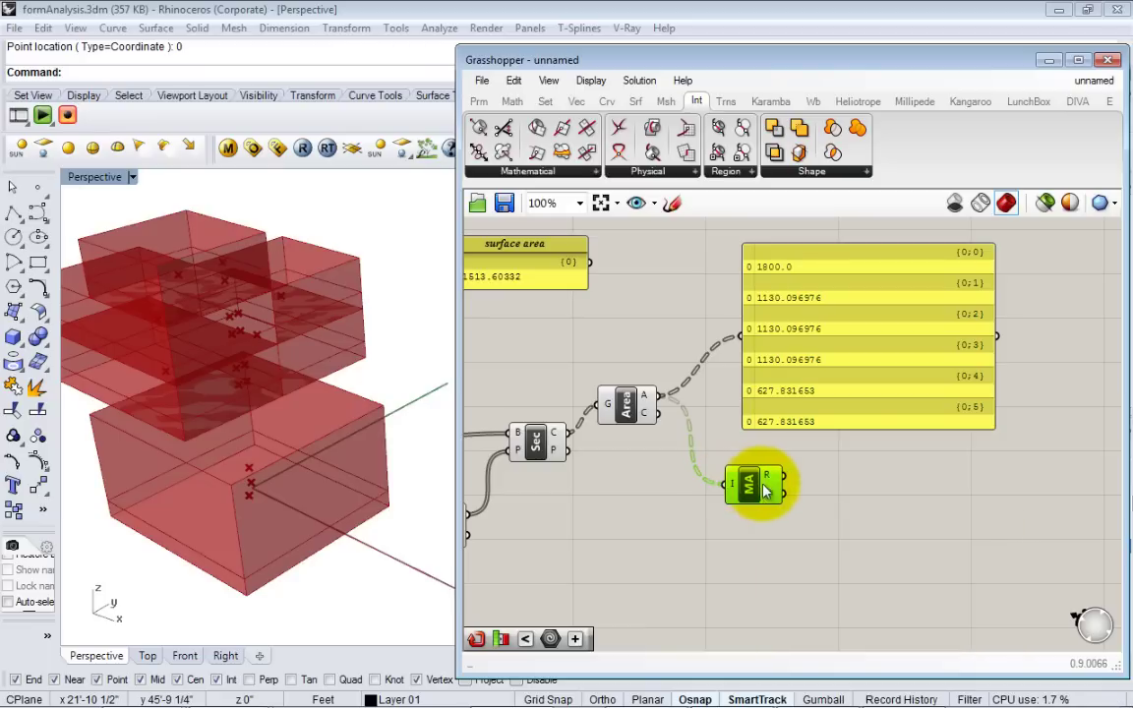
Step: Move the section areas panel farther from the Area component and connect the Mass Addition Result output to it
left_click_drag(808, 399, 907, 423)
left_click_drag(777, 469, 840, 359)
left_click_drag(876, 425, 889, 433)
scroll(813, 482, "up", 3)
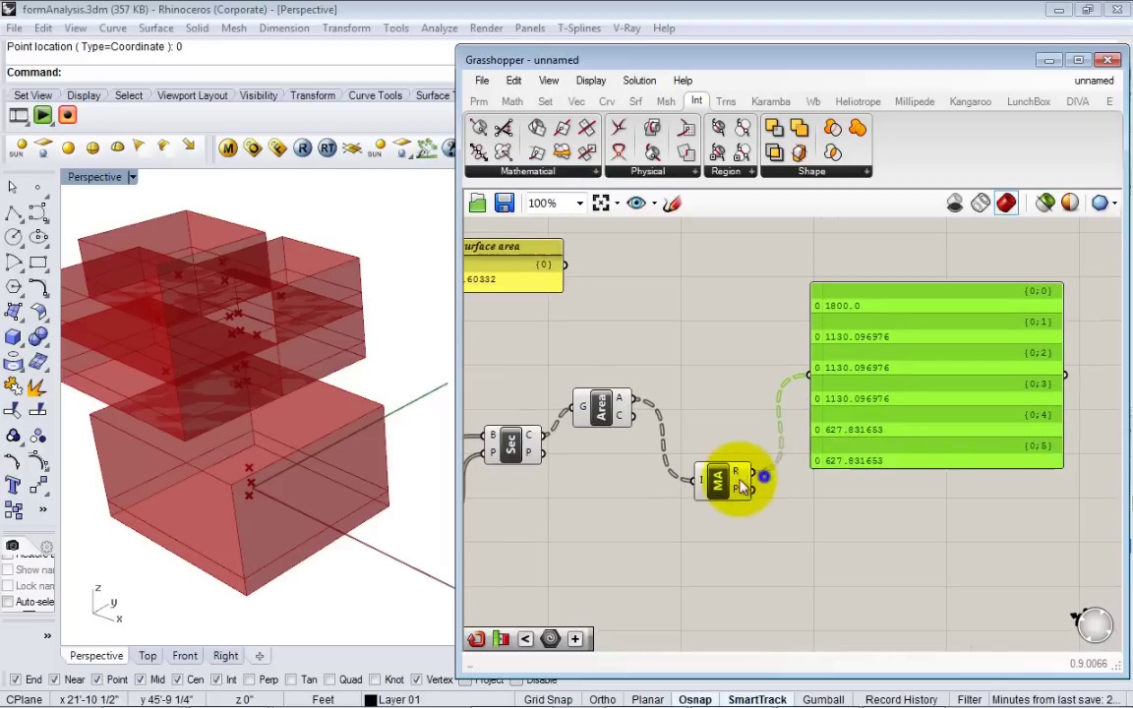
scroll(855, 329, "down", 2)
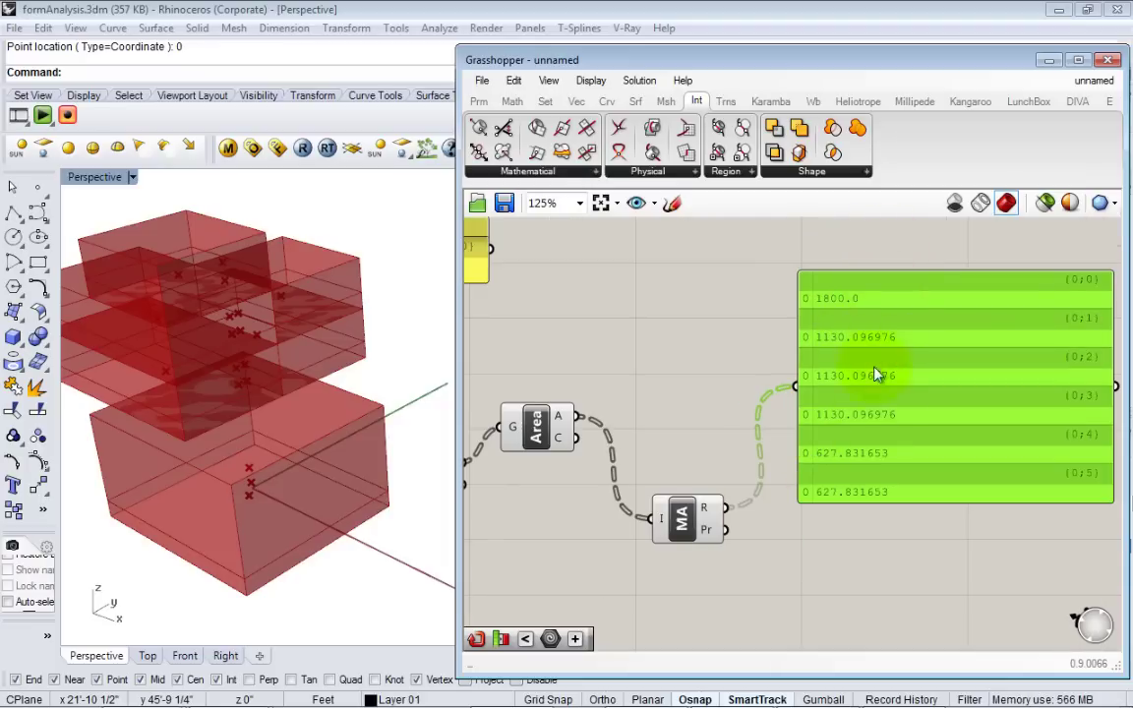
right_click_drag(869, 391, 905, 360)
Step: Place the Mass Addition component in line between the section Area component and the panel
right_click(692, 486)
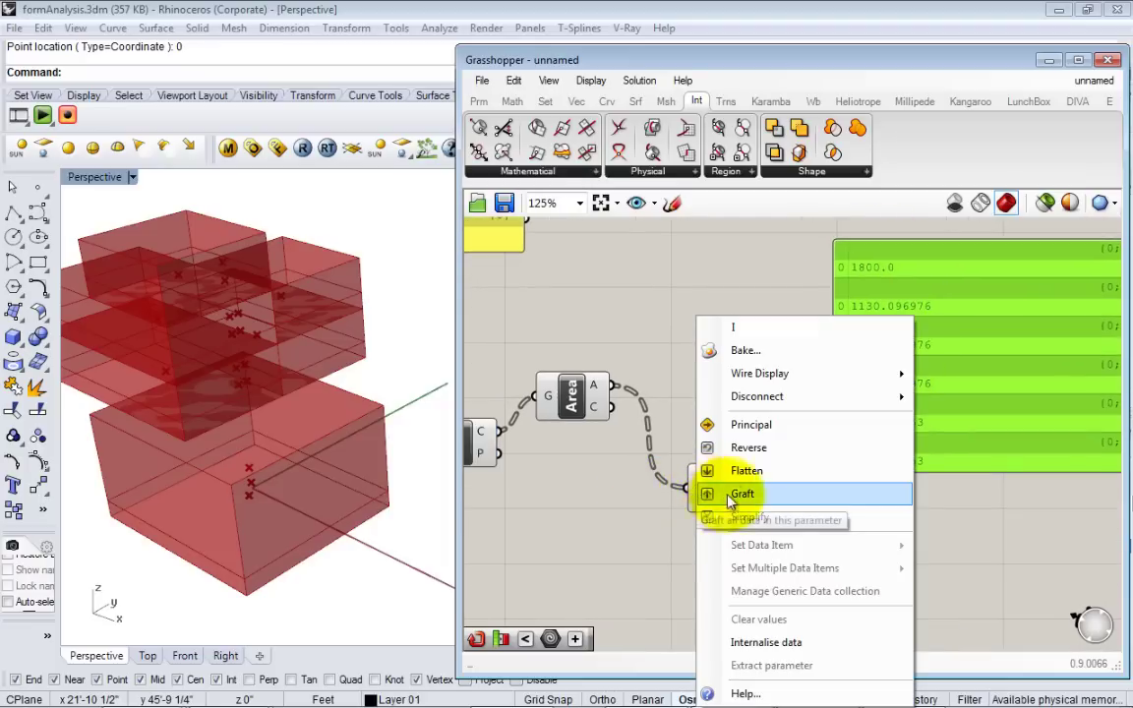
right_click_drag(628, 519, 685, 474)
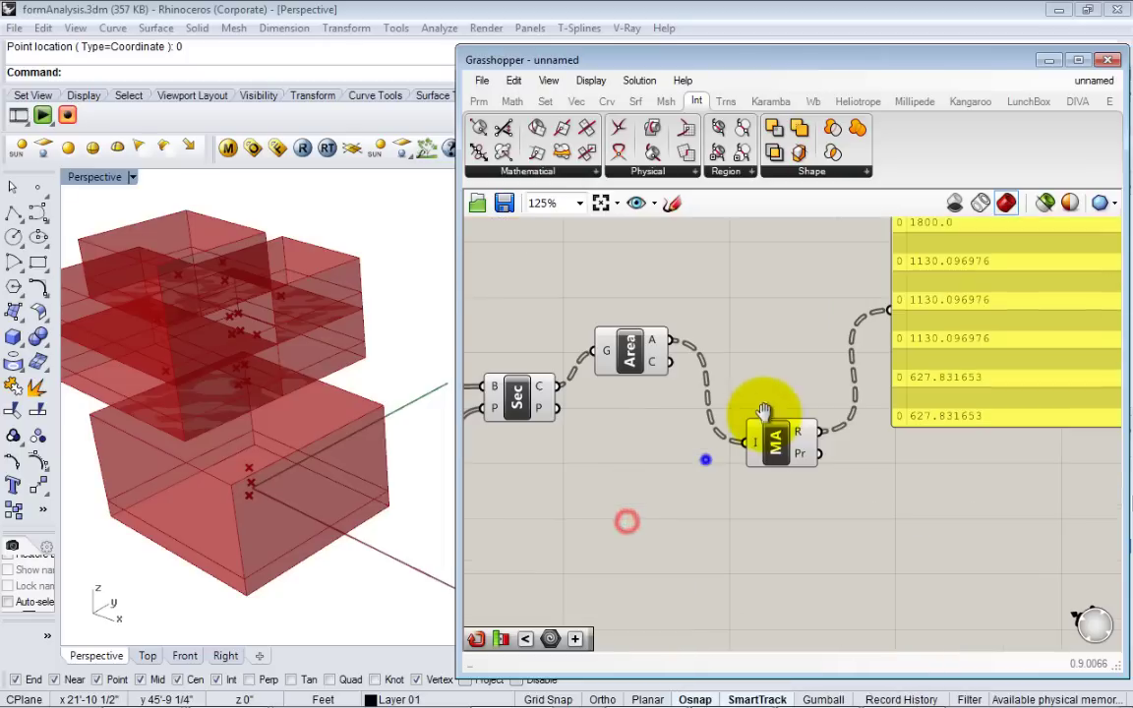
left_click_drag(771, 430, 764, 345)
right_click_drag(759, 285, 660, 301)
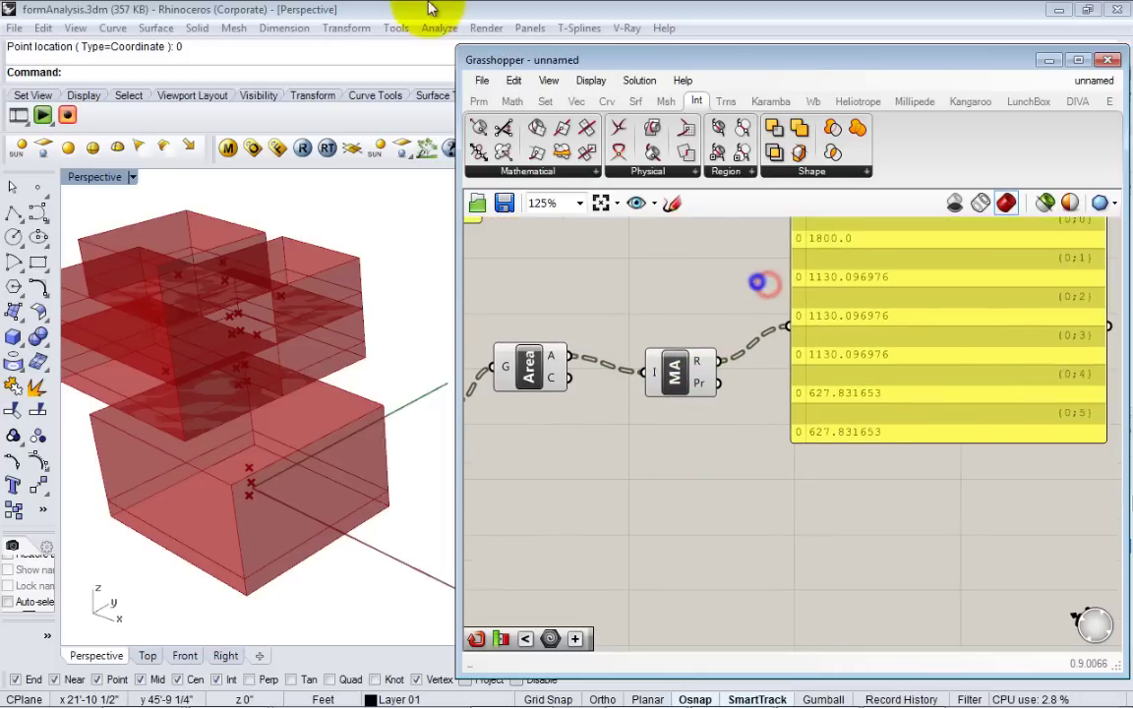
Step: Display the Sets components and widen the Grasshopper window toward the Rhino viewport
left_click(478, 100)
left_click(512, 101)
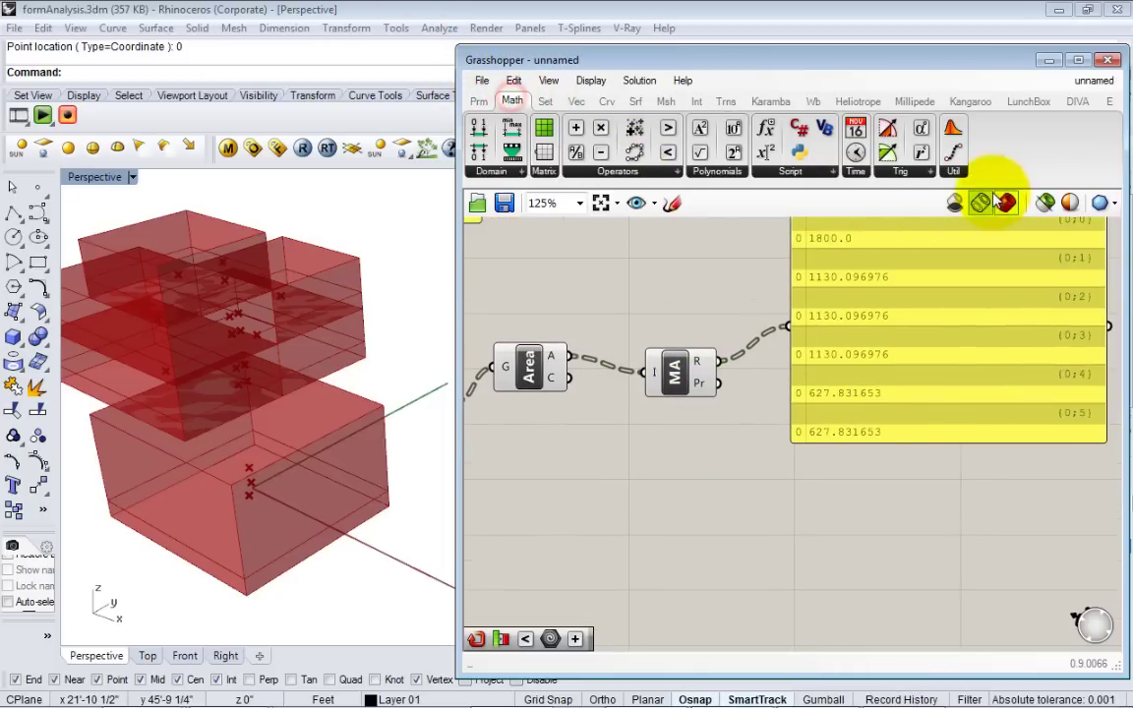
left_click(545, 101)
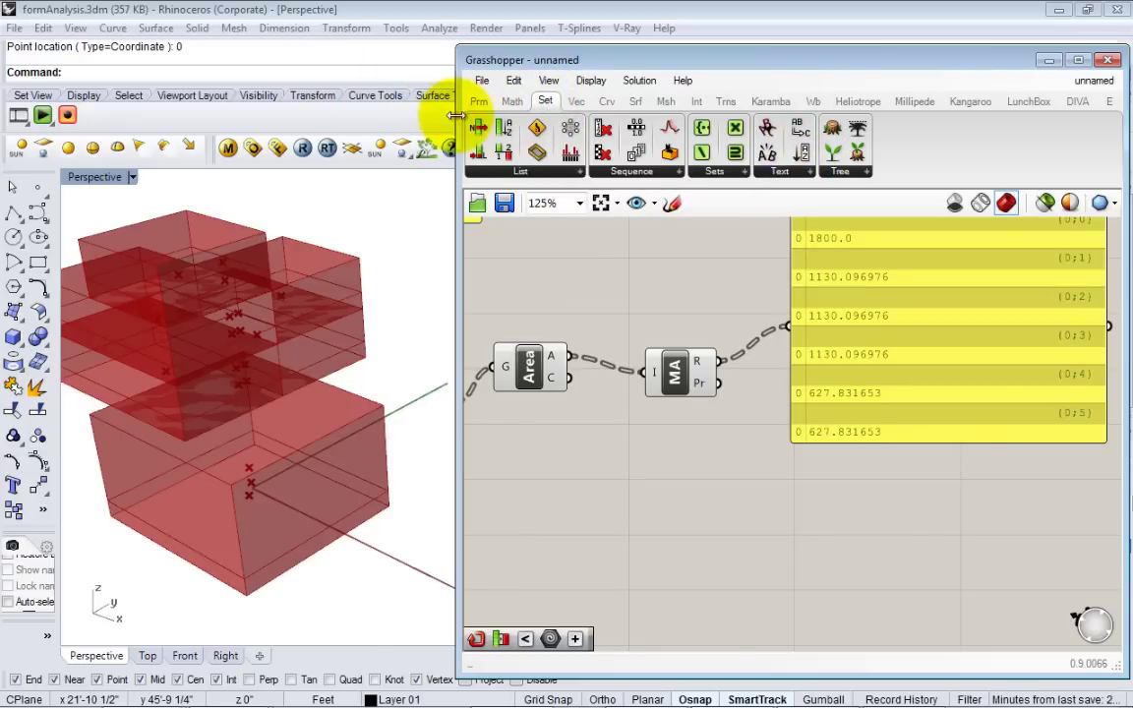
left_click_drag(457, 110, 397, 111)
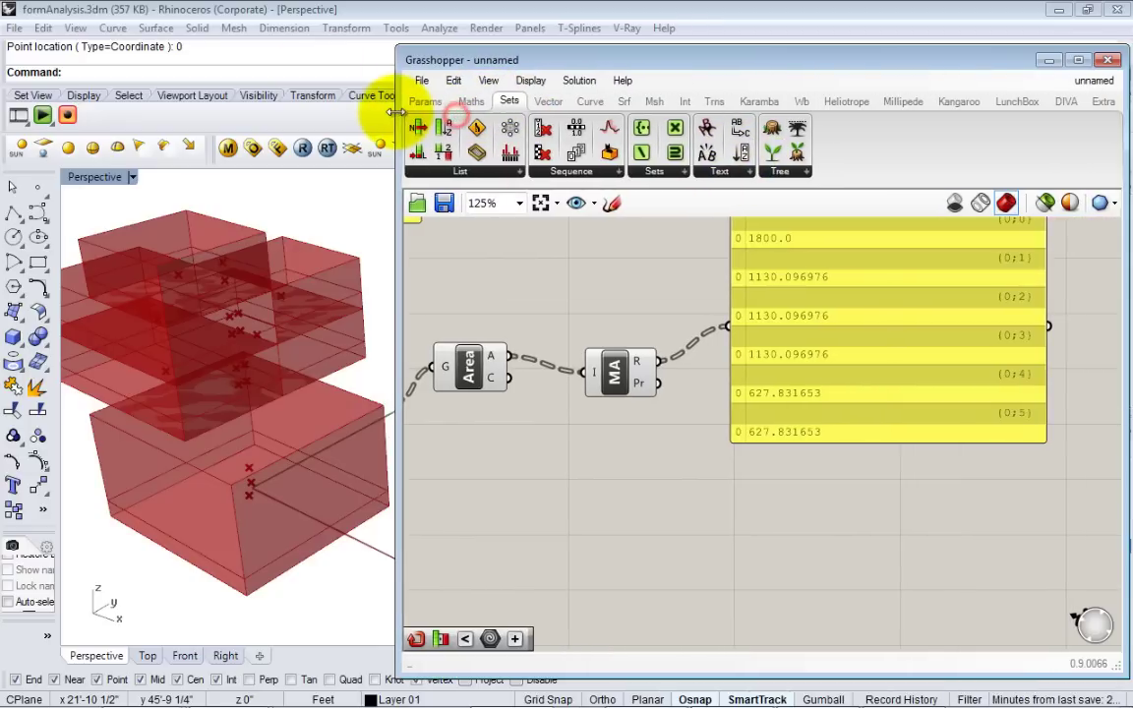
Step: Add a Flatten Tree component above Mass Addition and connect the section Area output to its Tree input
left_click(782, 172)
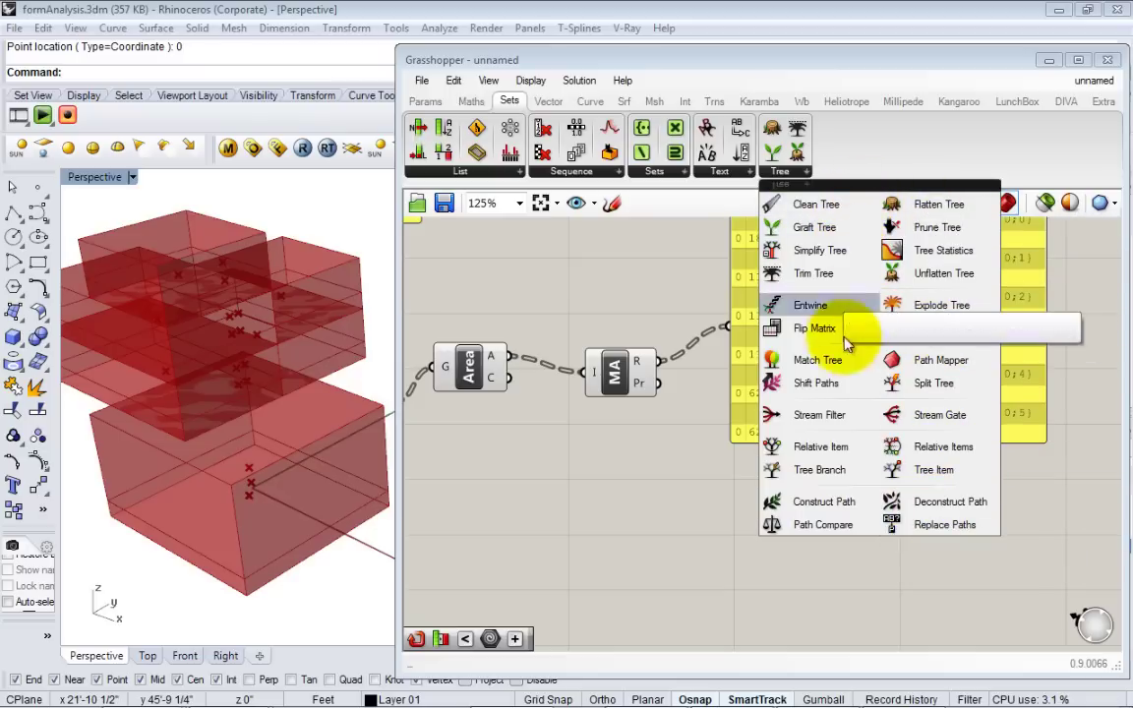
left_click(926, 203)
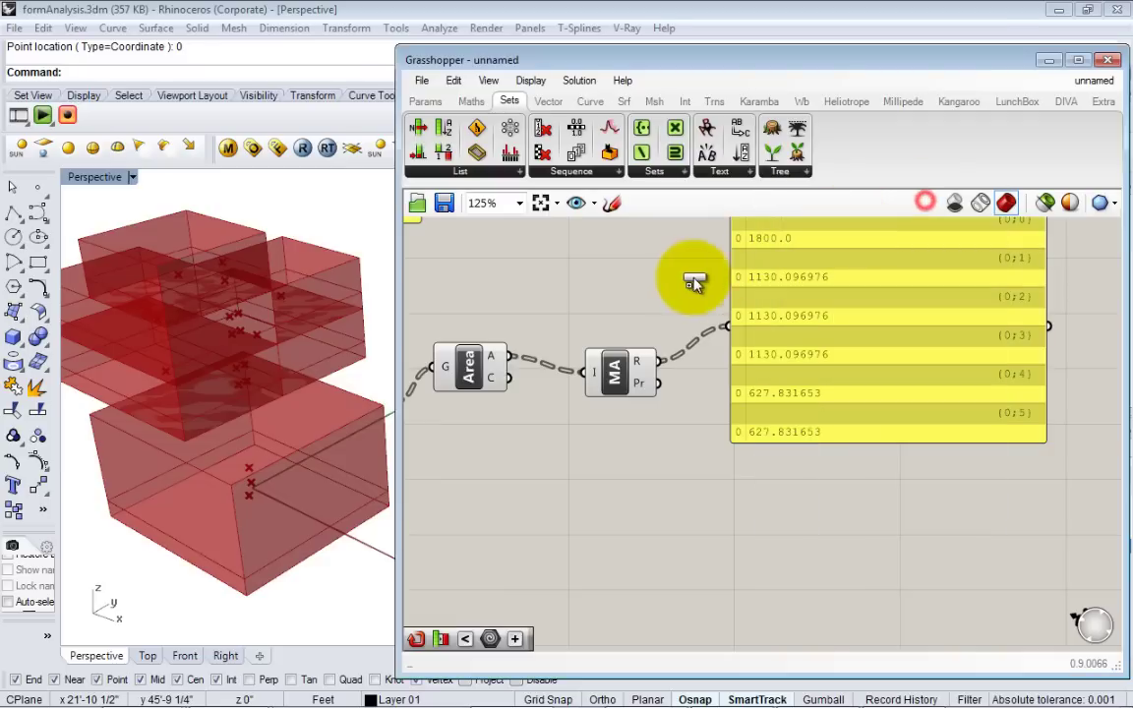
left_click(612, 279)
right_click_drag(625, 296, 672, 357)
left_click_drag(650, 334, 559, 413)
left_click_drag(717, 339, 678, 340)
Step: Connect the Flatten Tree output to the Mass Addition input and inspect the flattened data and the addition result
mouse_move(688, 337)
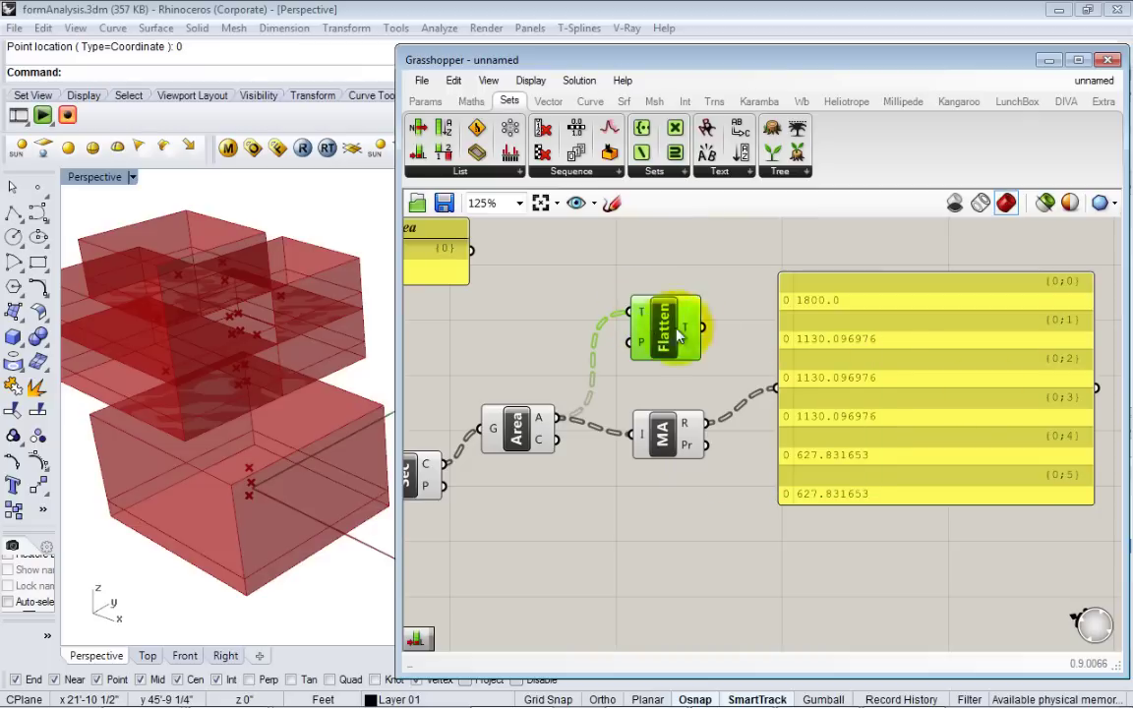
mouse_move(643, 315)
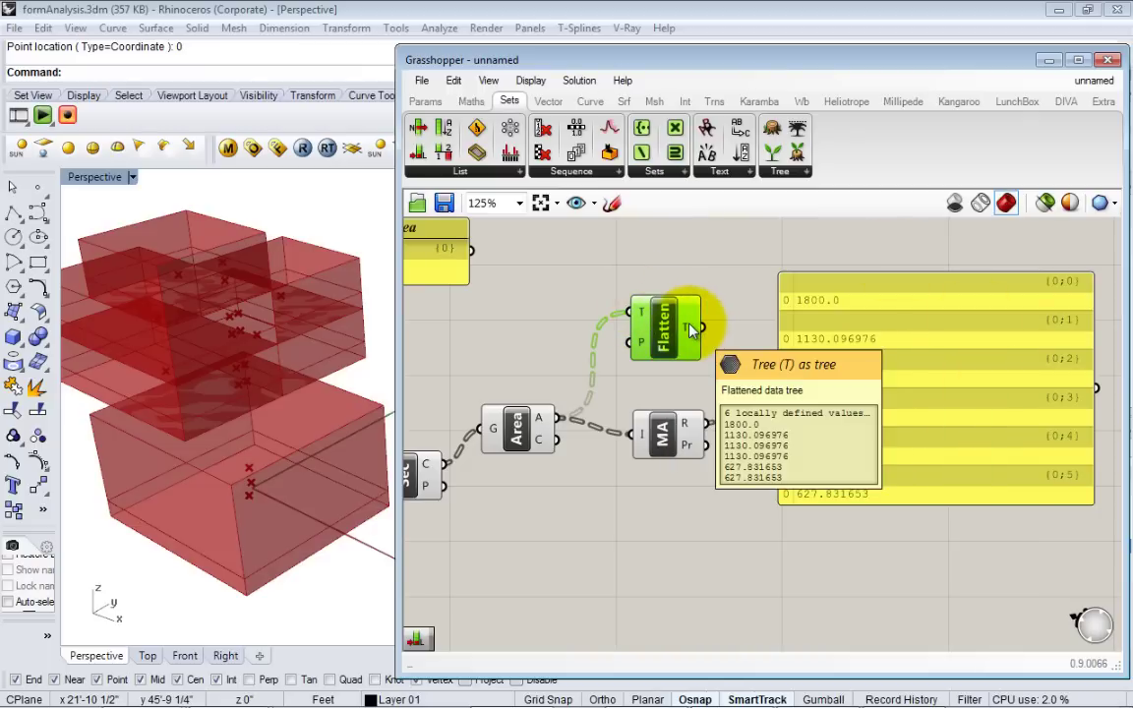
left_click_drag(700, 329, 646, 447)
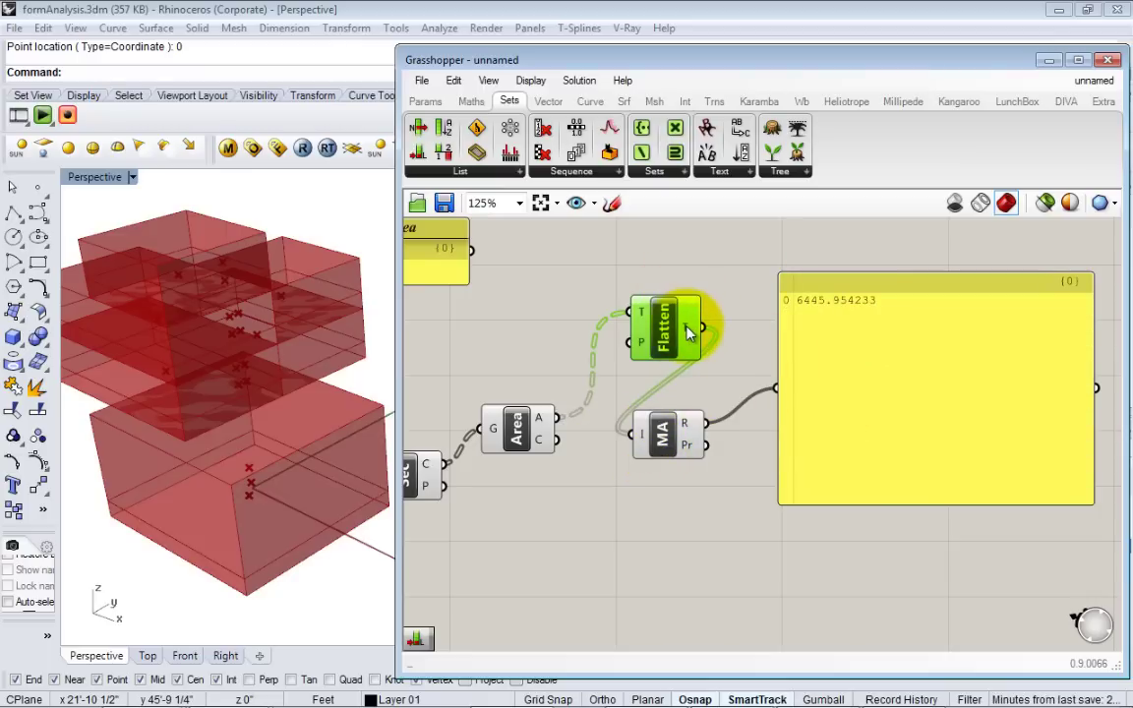
mouse_move(692, 332)
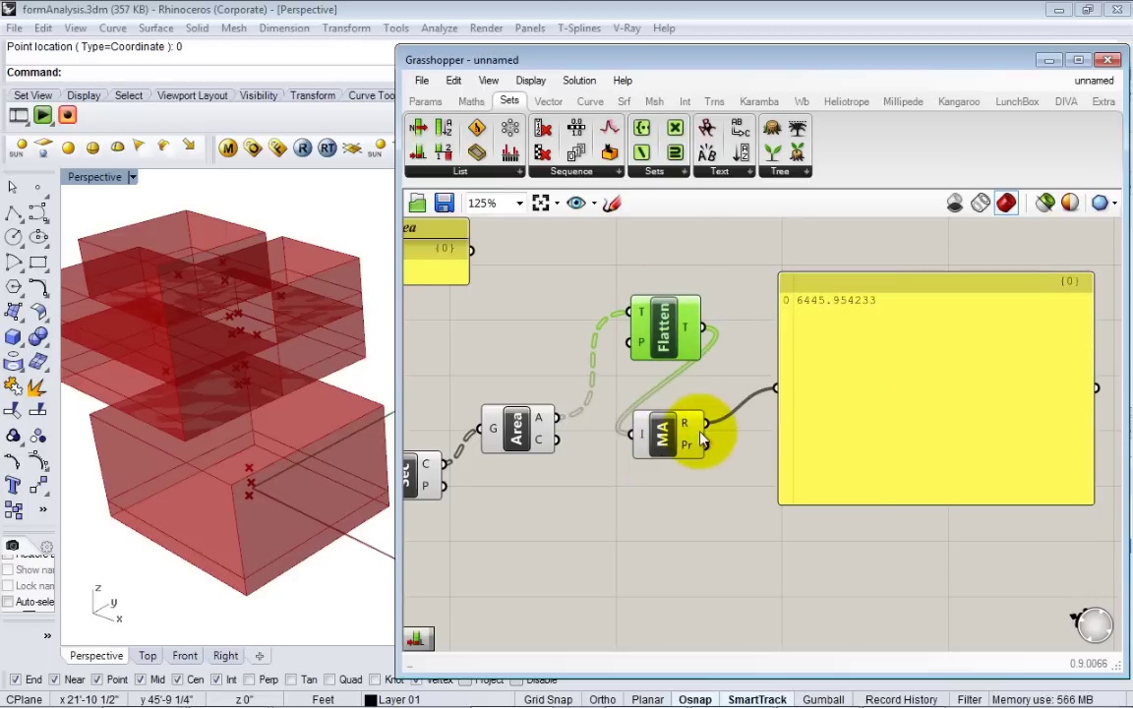
mouse_move(696, 431)
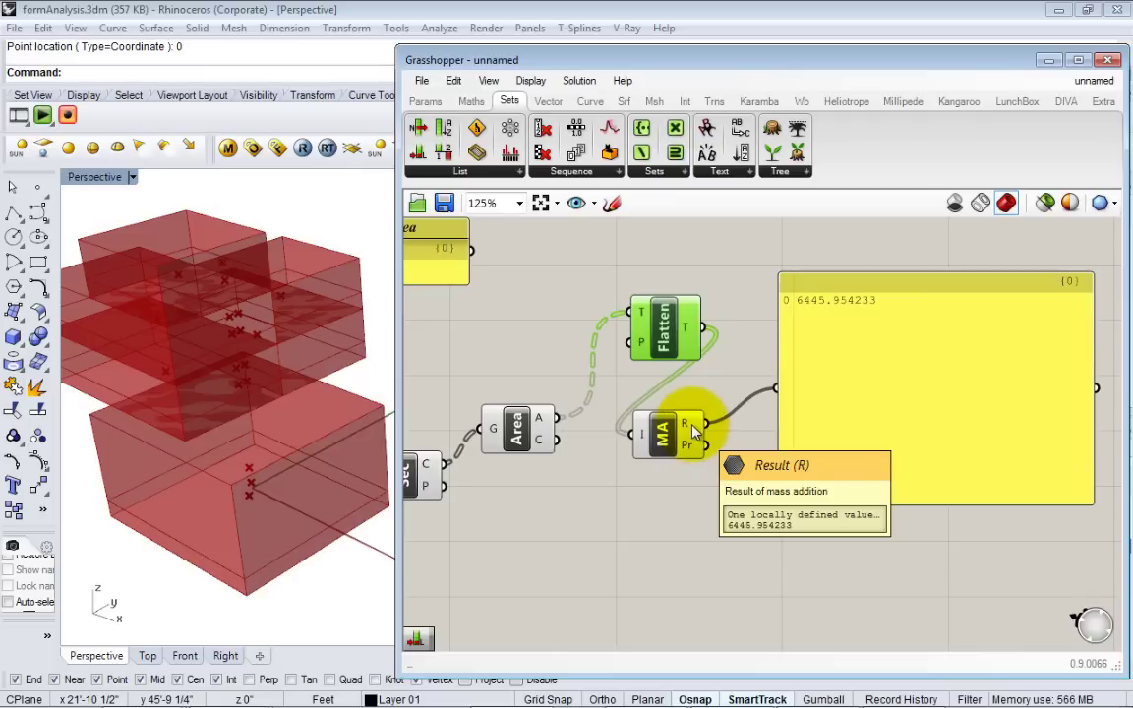
Step: Space out the panel, Mass Addition and Flatten Tree components so their connecting wires are easy to follow
left_click_drag(659, 431, 694, 422)
left_click_drag(864, 420, 1014, 418)
left_click_drag(704, 431, 816, 414)
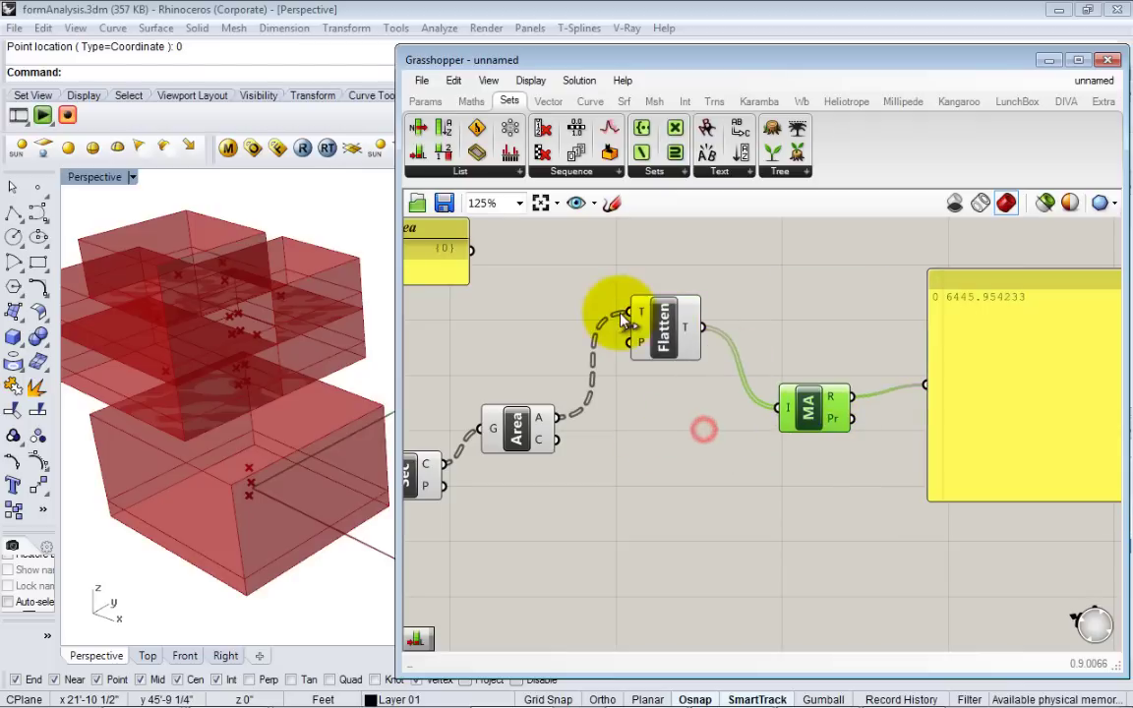
left_click_drag(663, 324, 648, 426)
left_click_drag(835, 411, 765, 442)
left_click_drag(669, 417, 649, 306)
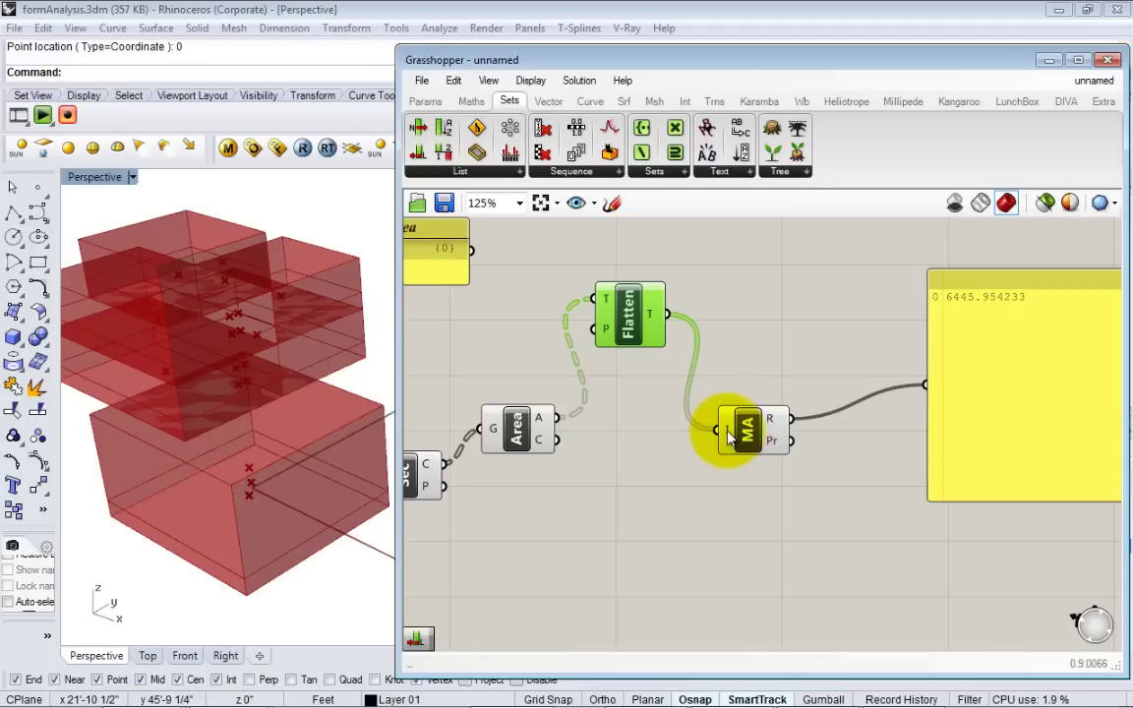
Step: Set the Mass Addition input to Flatten and connect the section Area output directly to it
left_click(726, 435)
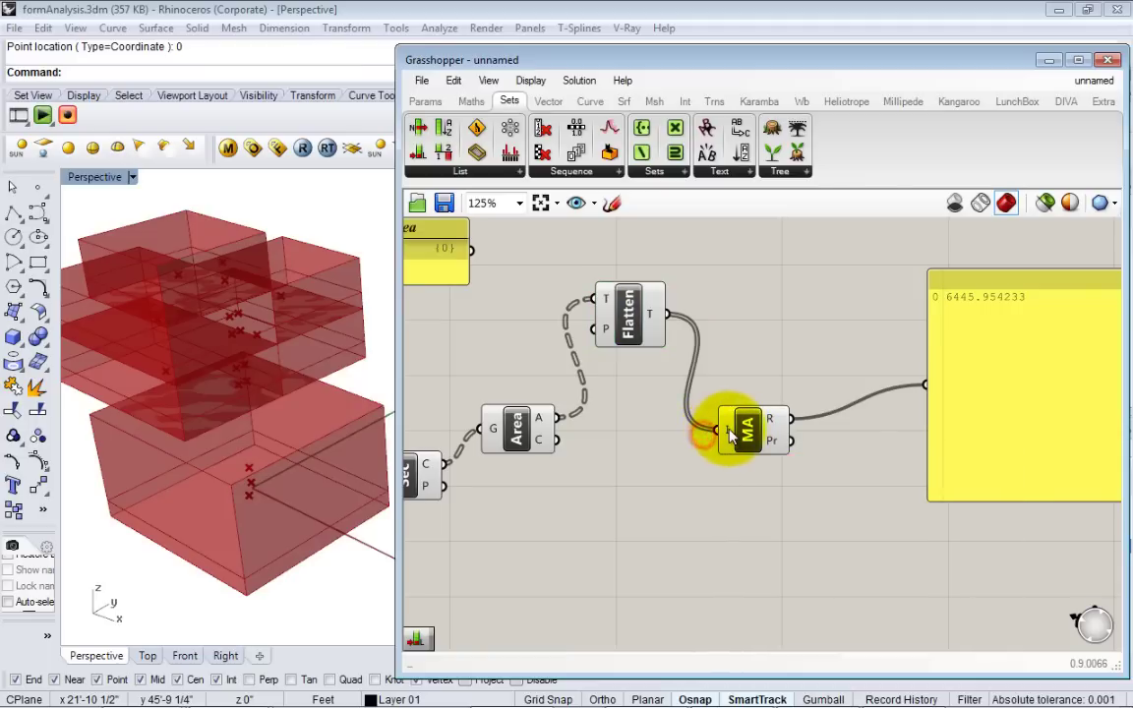
right_click(730, 434)
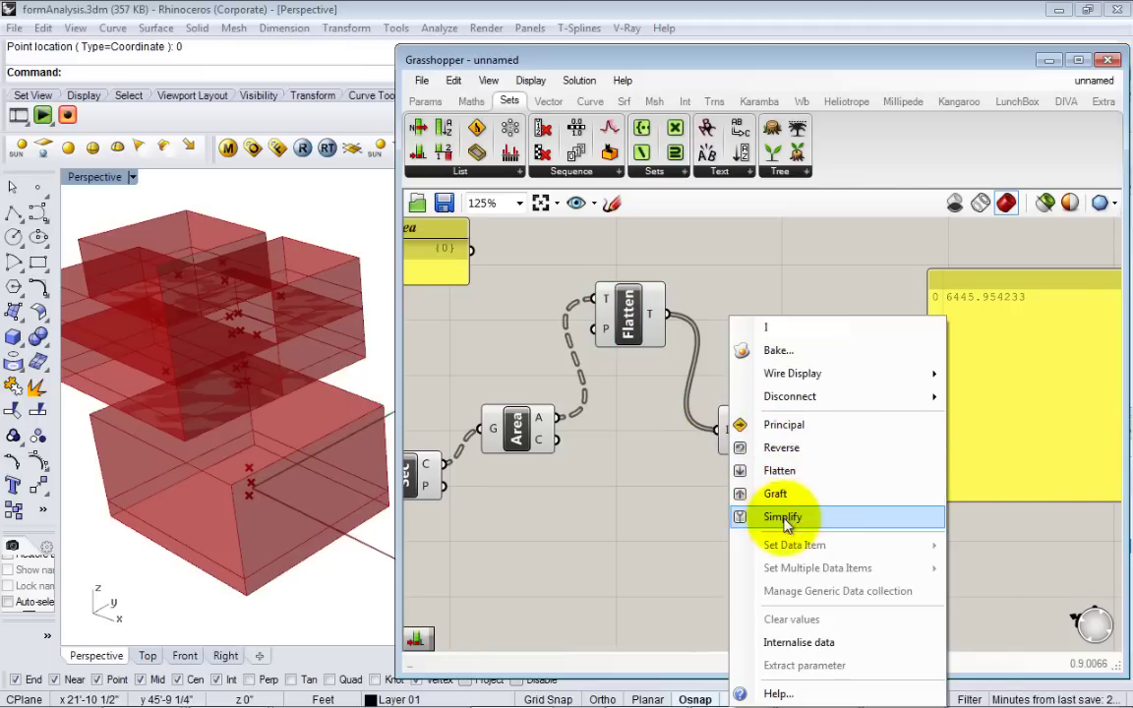
left_click(778, 471)
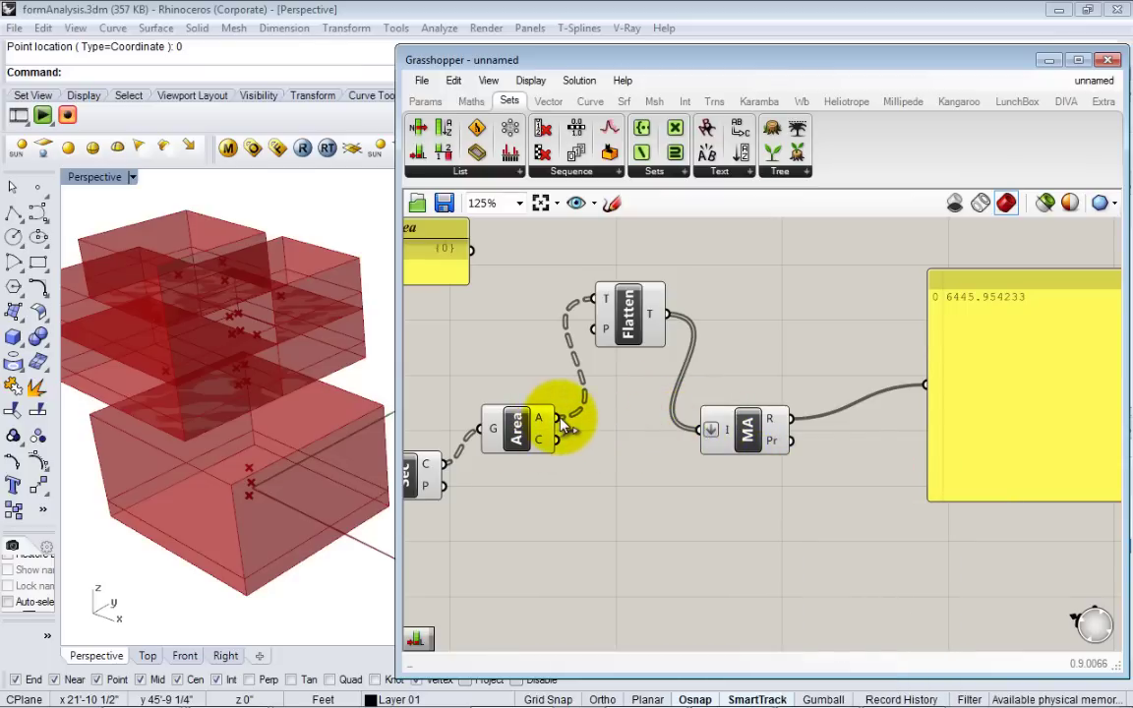
left_click_drag(557, 417, 705, 434)
right_click_drag(697, 452, 649, 448)
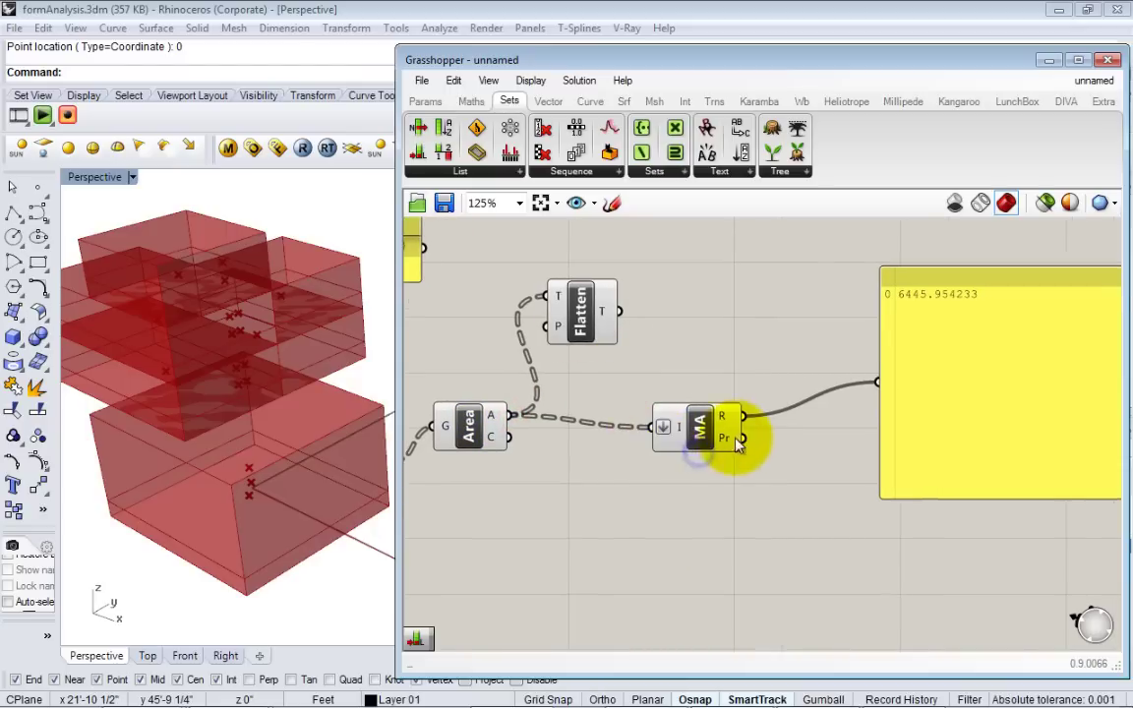
Step: Delete the Flatten Tree component and move Mass Addition and its result panel close to the section Area component
left_click(580, 311)
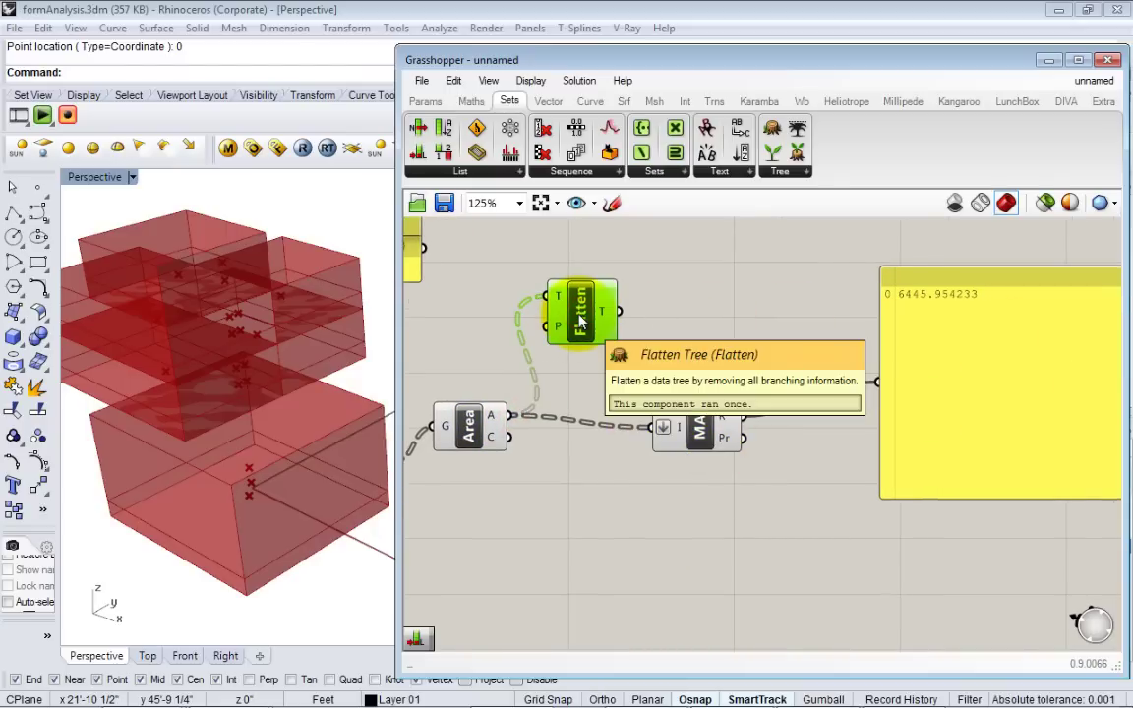
key("Delete")
right_click_drag(762, 364, 684, 456)
left_click_drag(620, 536, 534, 506)
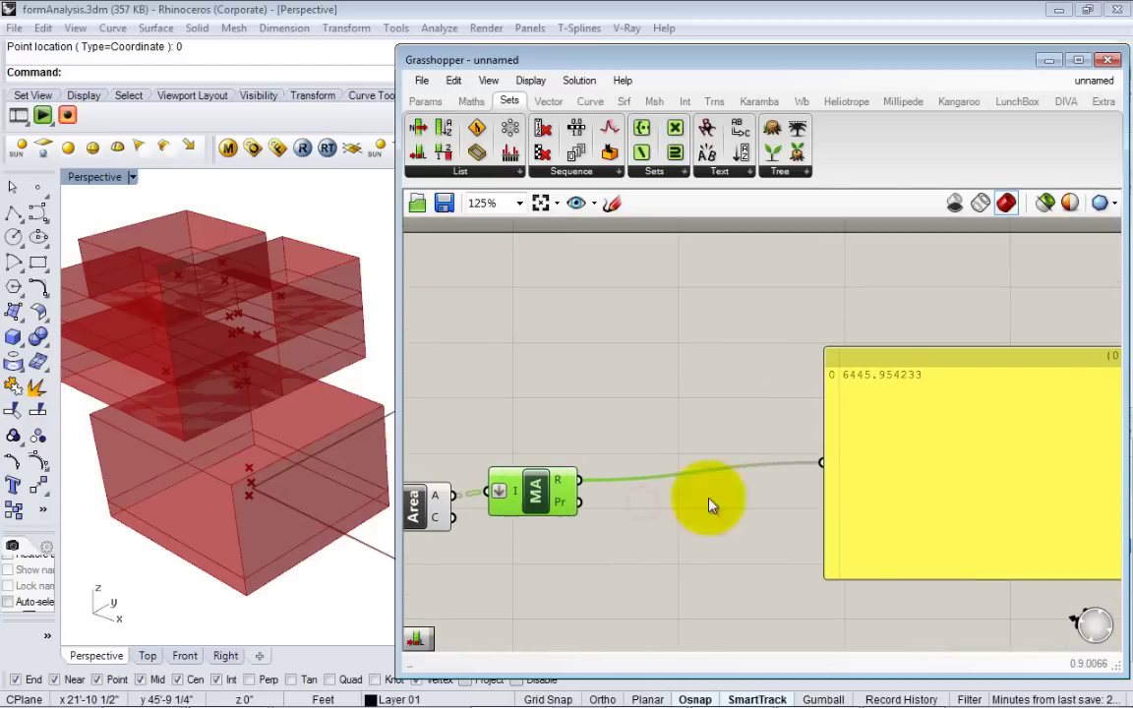
left_click(1064, 524)
left_click_drag(1064, 519, 874, 528)
left_click(489, 404)
Step: Shift the section Area component slightly to line it up between the Sec and Mass Addition components
scroll(521, 424, "down", 3)
right_click_drag(541, 425, 921, 448)
scroll(722, 475, "down", 2)
left_click_drag(983, 523, 850, 427)
left_click_drag(855, 449, 852, 467)
left_click(855, 425)
left_click_drag(973, 544, 856, 458)
left_click(855, 421)
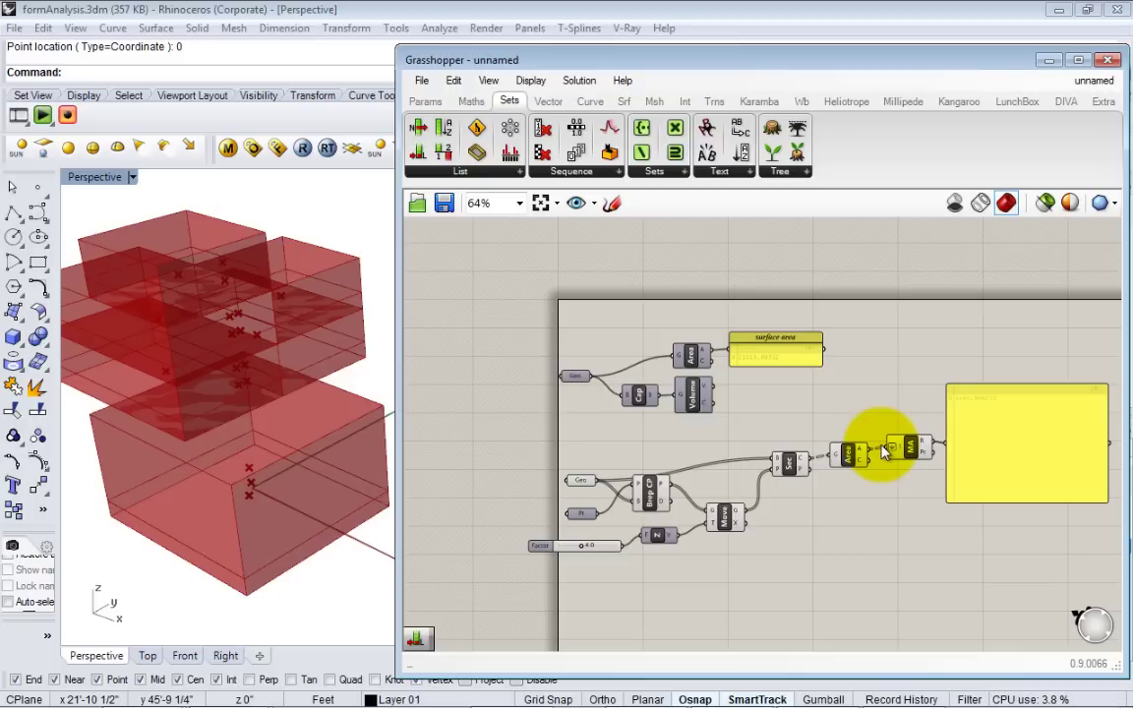